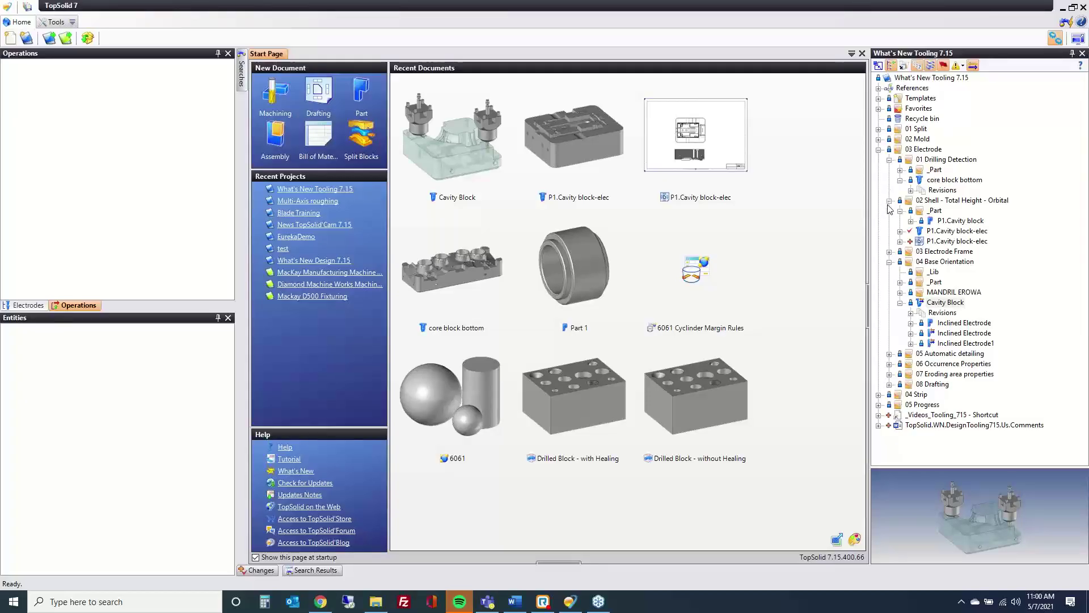
# Collapse the "02 Shell - Total Height - Orbital" and "04 Base Orientation" folders and open the core block bottom electrode document.
pyautogui.click(889, 200)
pyautogui.click(890, 220)
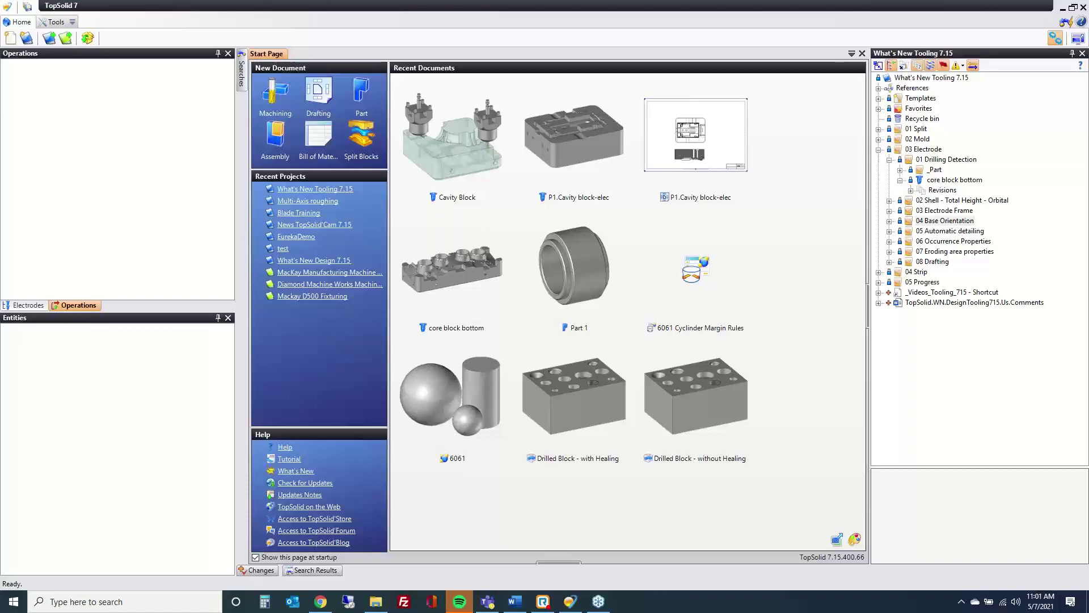
pyautogui.click(937, 180)
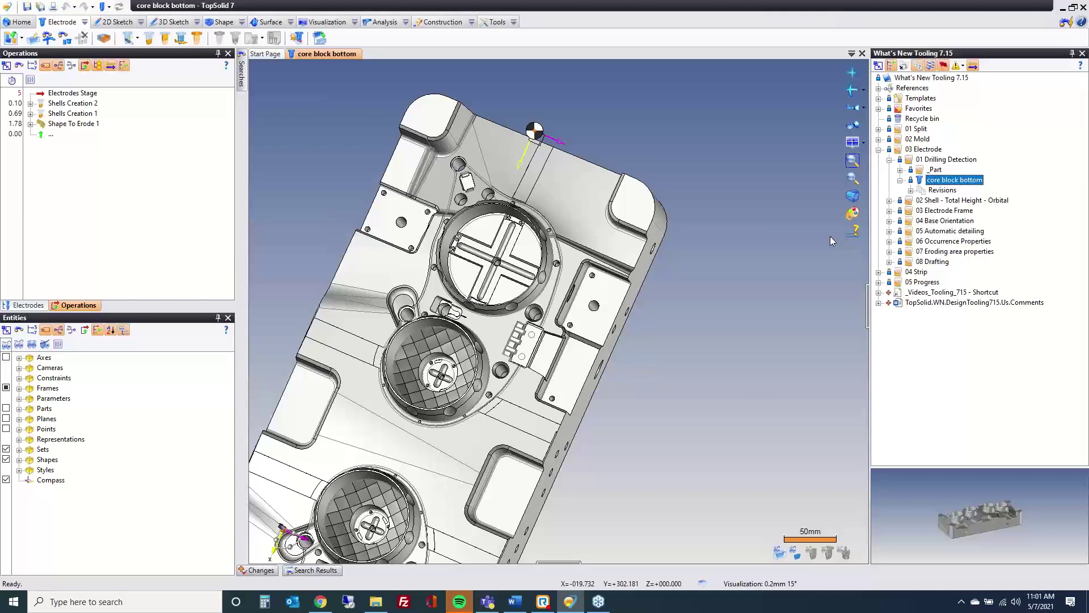
# Preview a geometric Drillings Detection on the core block bottom's shape to burn, then leave the command.
pyautogui.moveTo(667, 324); pyautogui.dragTo(204, 264, button='middle')
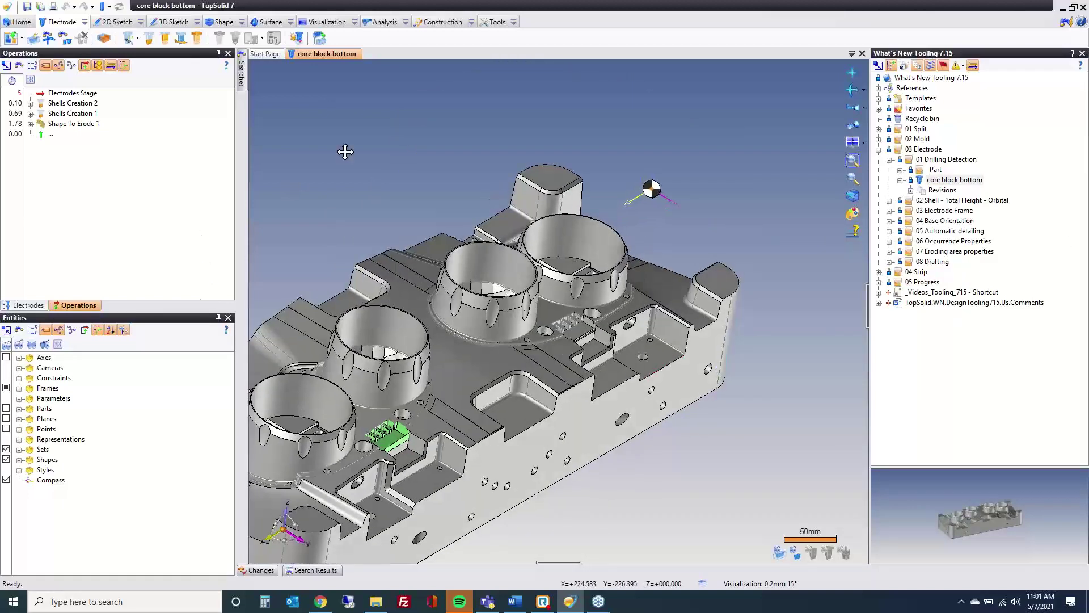
pyautogui.moveTo(343, 150); pyautogui.dragTo(433, 94, button='middle')
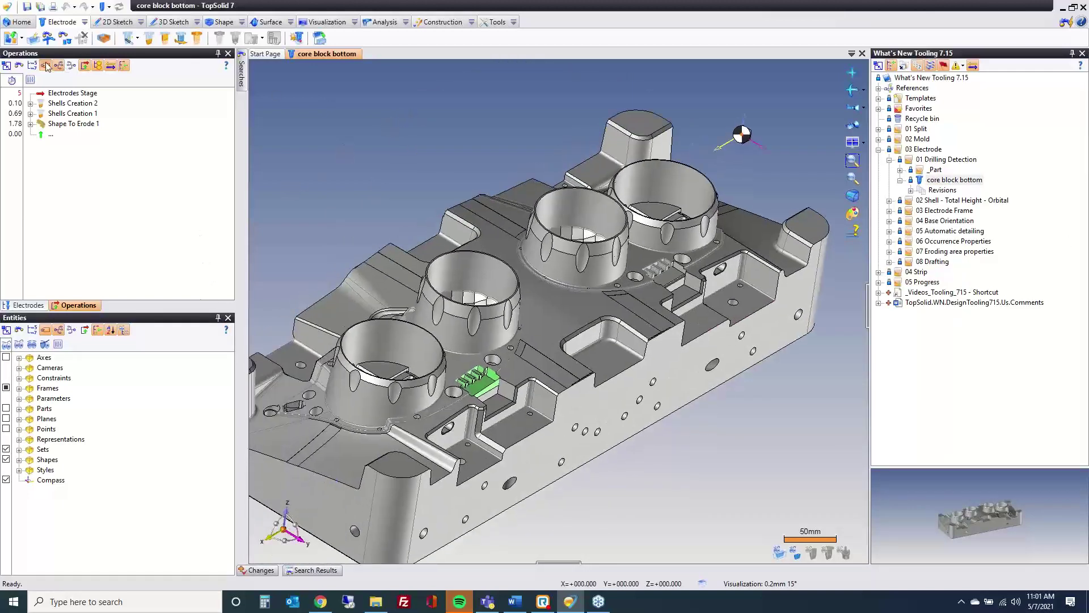
pyautogui.click(66, 39)
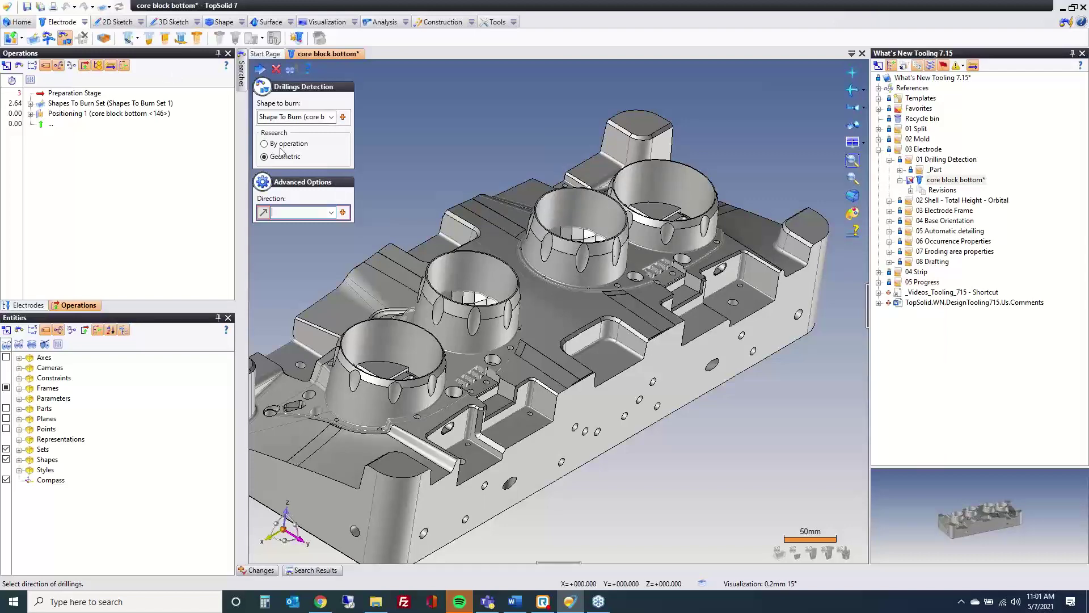
pyautogui.click(291, 69)
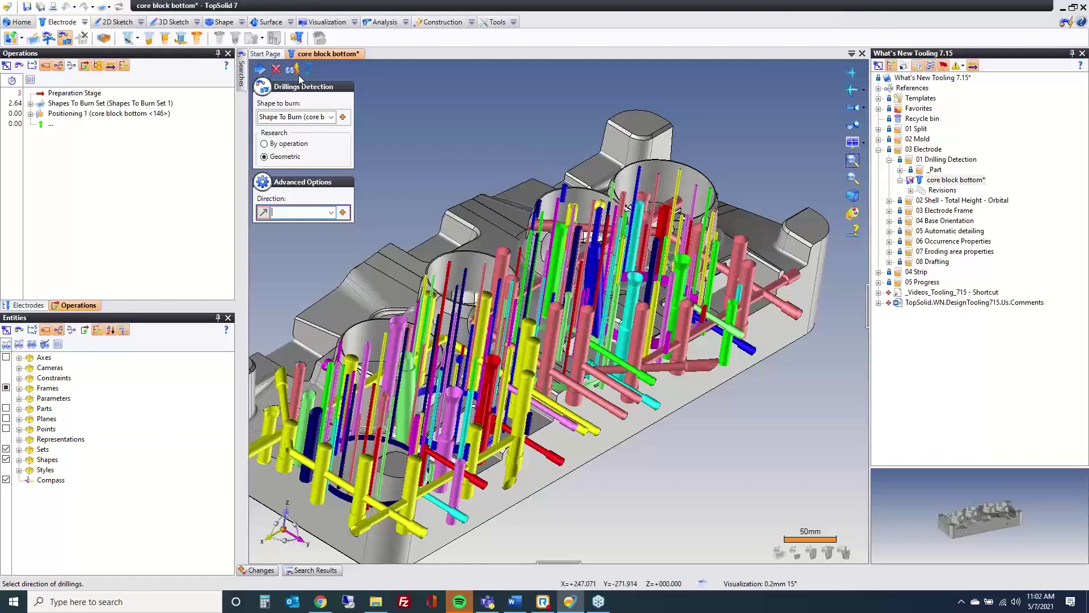
pyautogui.press('Escape')
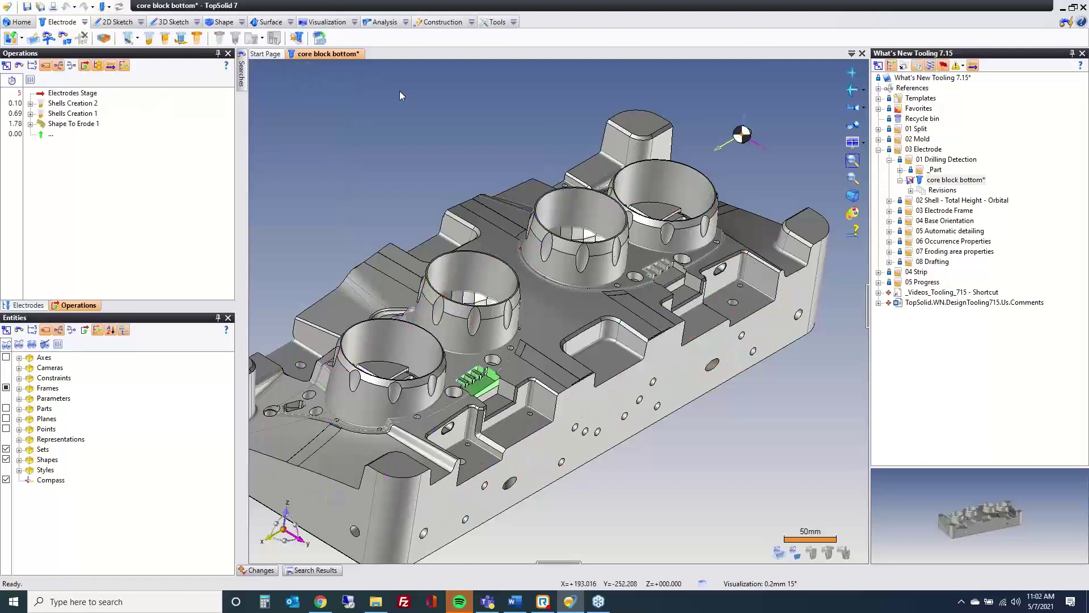
# Close core block bottom and open the P1.Cavity block-elec electrode document from the "02 Shell - Total Height - Orbital" folder.
pyautogui.middleClick(325, 55)
pyautogui.click(550, 323)
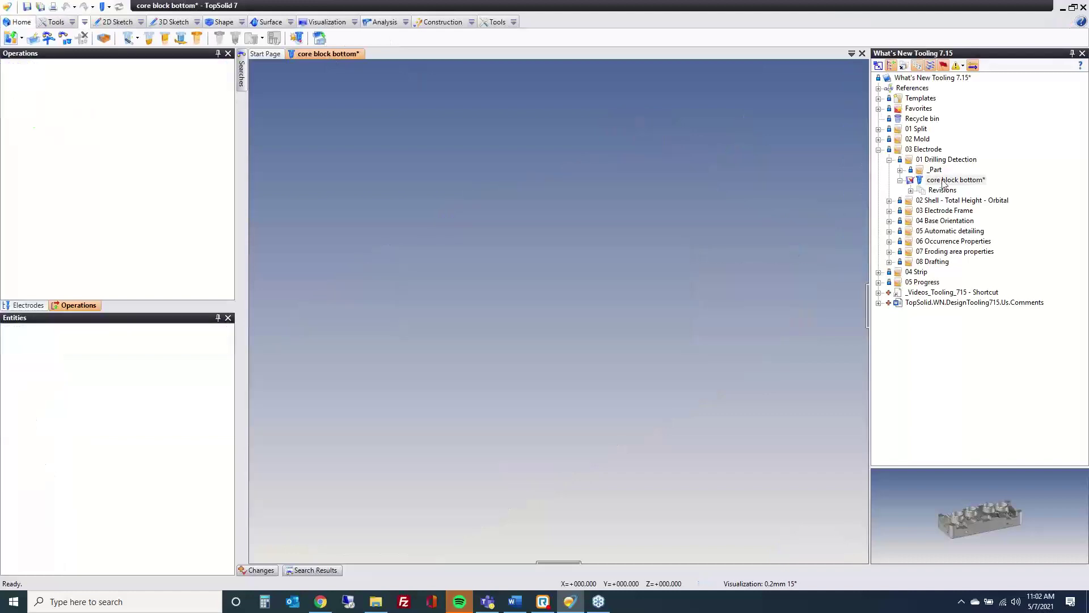
pyautogui.click(889, 159)
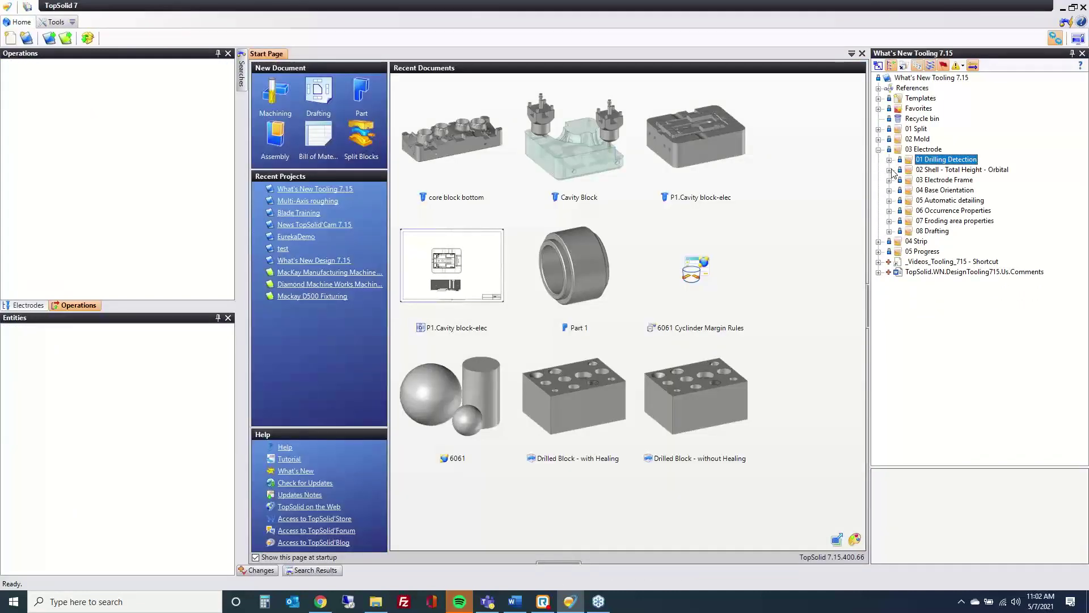
pyautogui.click(889, 169)
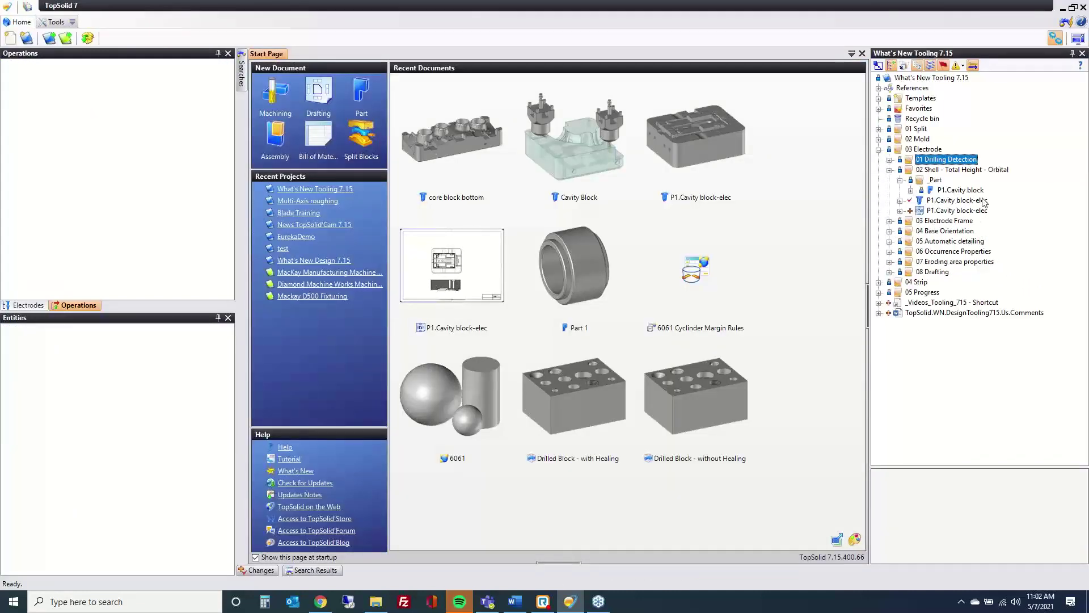
pyautogui.click(955, 201)
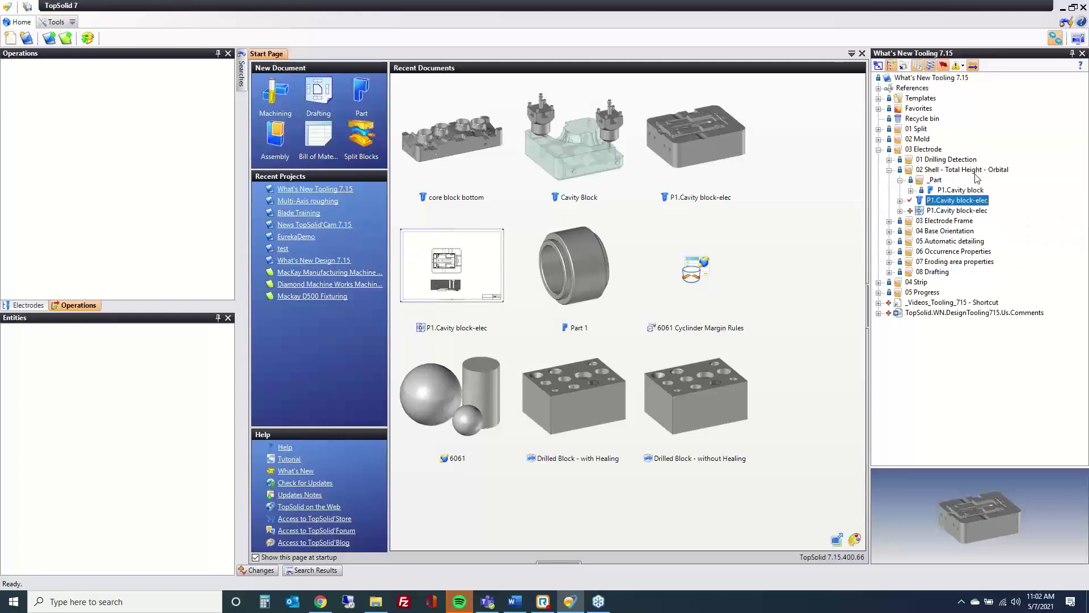
pyautogui.doubleClick(946, 202)
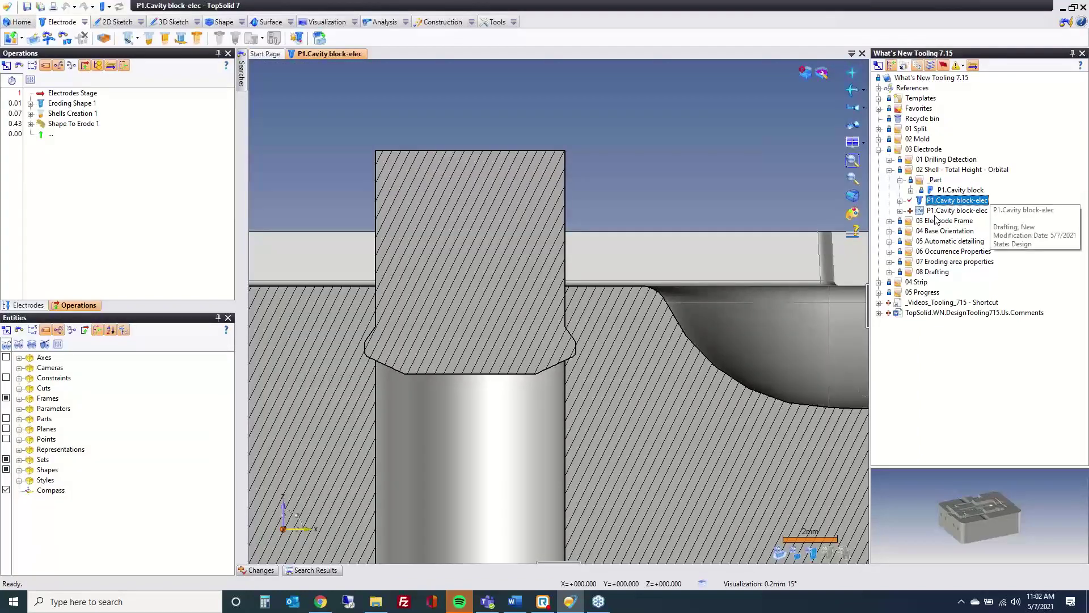
# Delete the Eroding Shape 1 and Shells Creation 1 operations, and turn off the section view to show the grooved hole.
pyautogui.click(73, 104)
pyautogui.keyDown('shift'); pyautogui.click(73, 114); pyautogui.keyUp('shift')
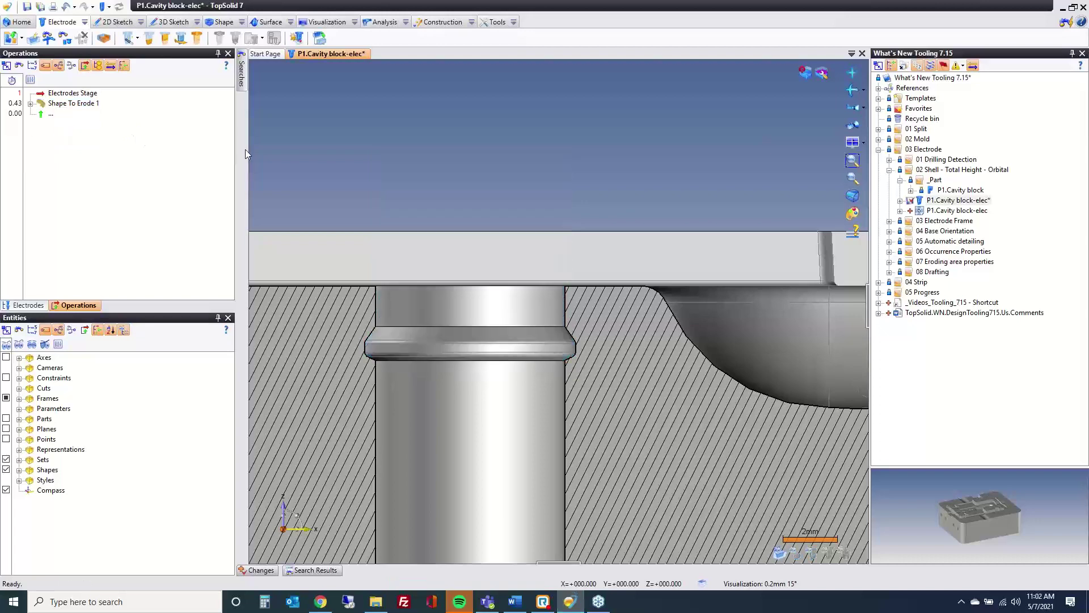
pyautogui.scroll(-3, 500, 189)
pyautogui.click(821, 71)
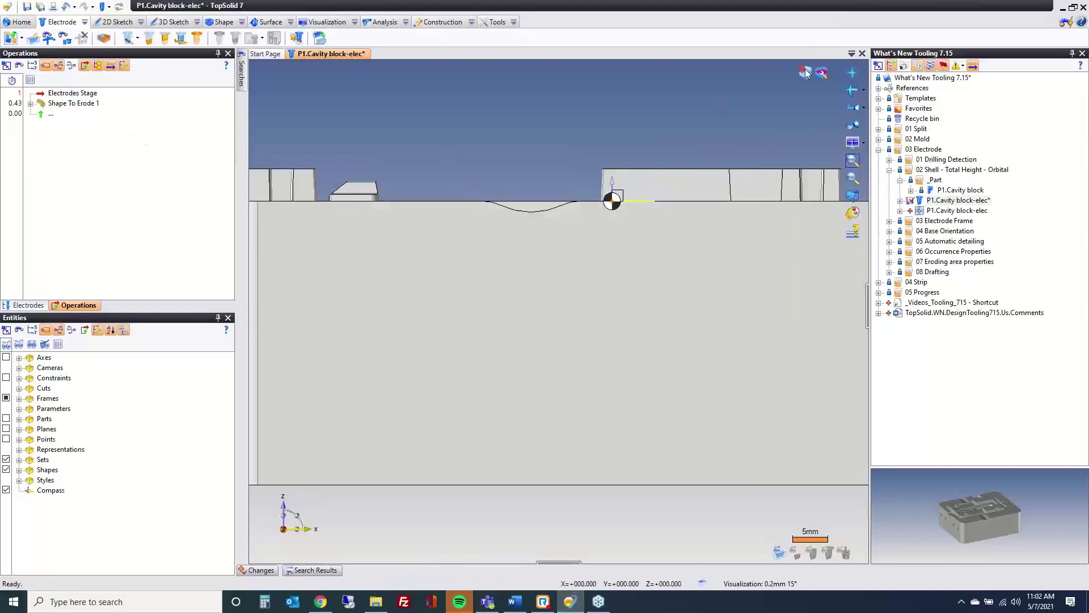
pyautogui.moveTo(494, 248); pyautogui.dragTo(526, 354, button='middle')
pyautogui.scroll(5, 504, 273)
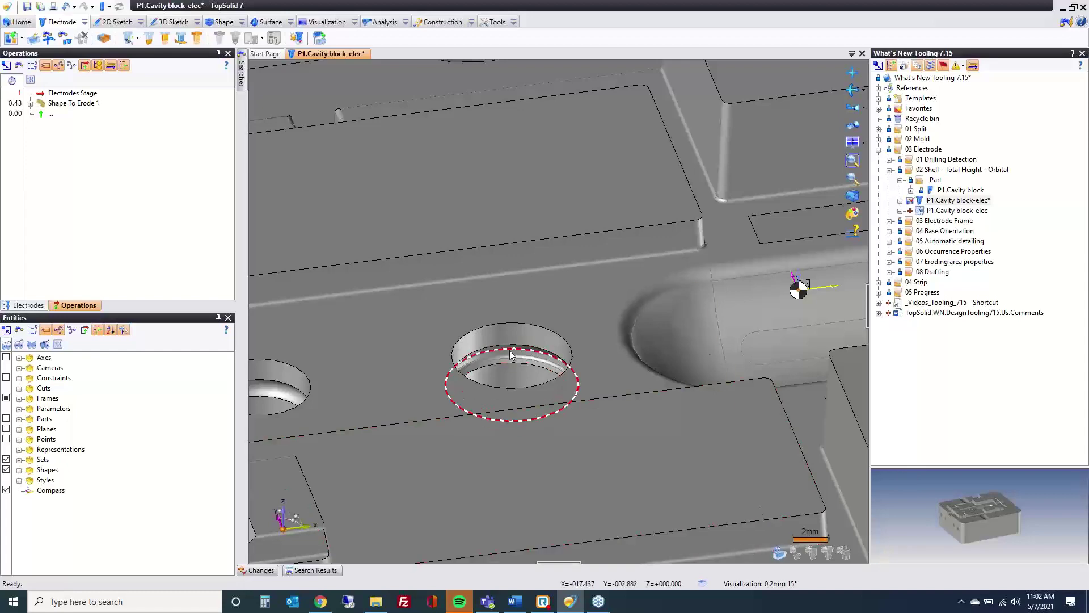
# Reopen the core block bottom electrode document from the "01 Drilling Detection" folder.
pyautogui.scroll(-10, 513, 368)
pyautogui.moveTo(618, 405); pyautogui.dragTo(647, 446, button='middle')
pyautogui.click(889, 170)
pyautogui.doubleClick(955, 179)
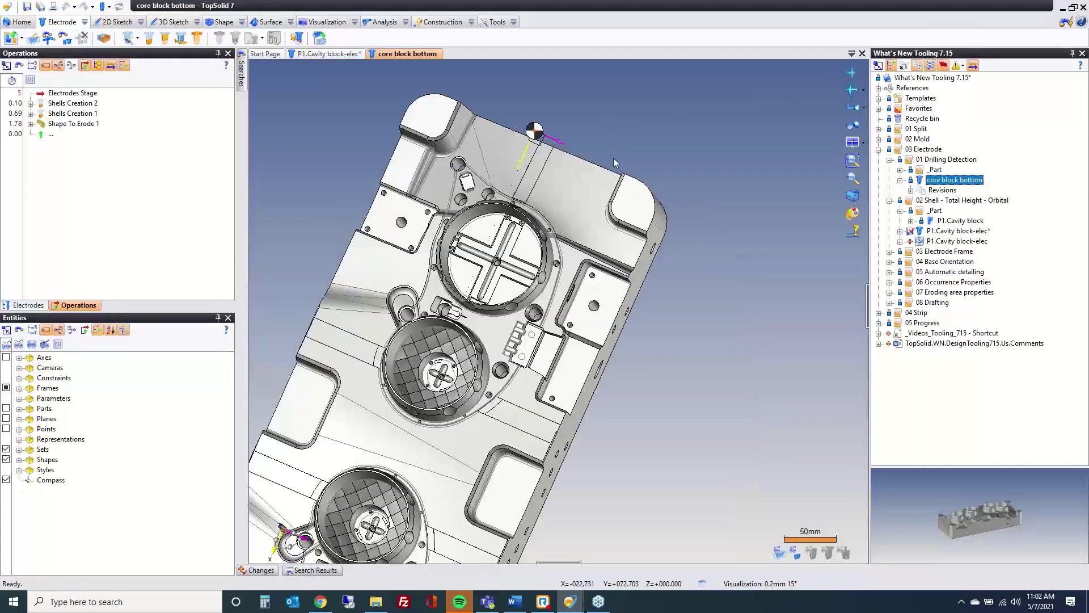
# Start a shell defined by boundary edges and select the upper rim edges of the rectangular pocket between the large rings.
pyautogui.scroll(8, 452, 316)
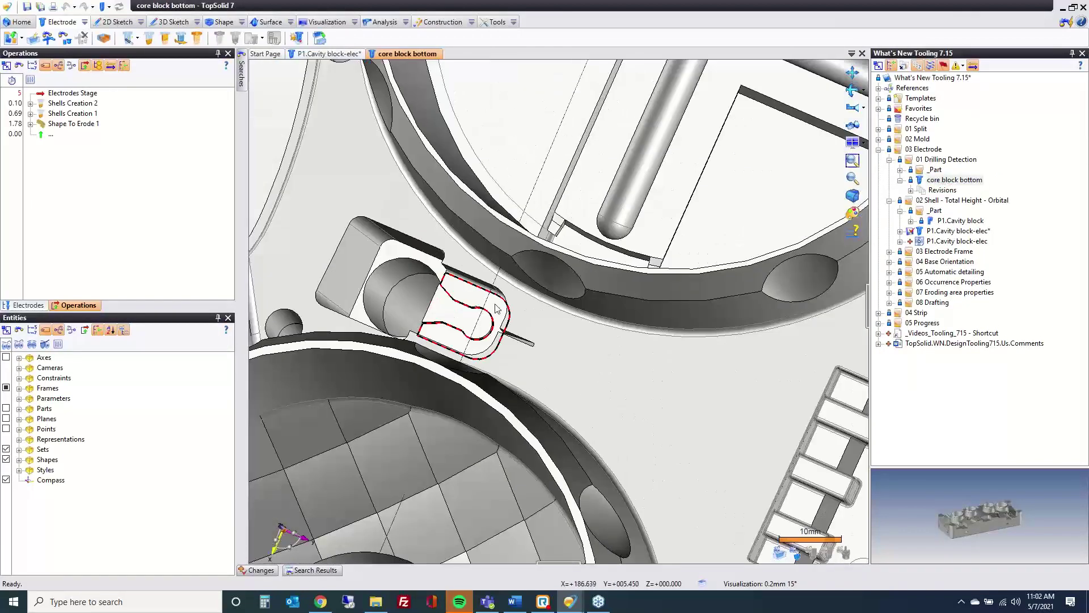
pyautogui.moveTo(497, 307)
pyautogui.mouseDown(button='middle')
pyautogui.moveTo(512, 288)
pyautogui.moveTo(493, 309)
pyautogui.mouseUp(button='middle')
pyautogui.scroll(6, 508, 306)
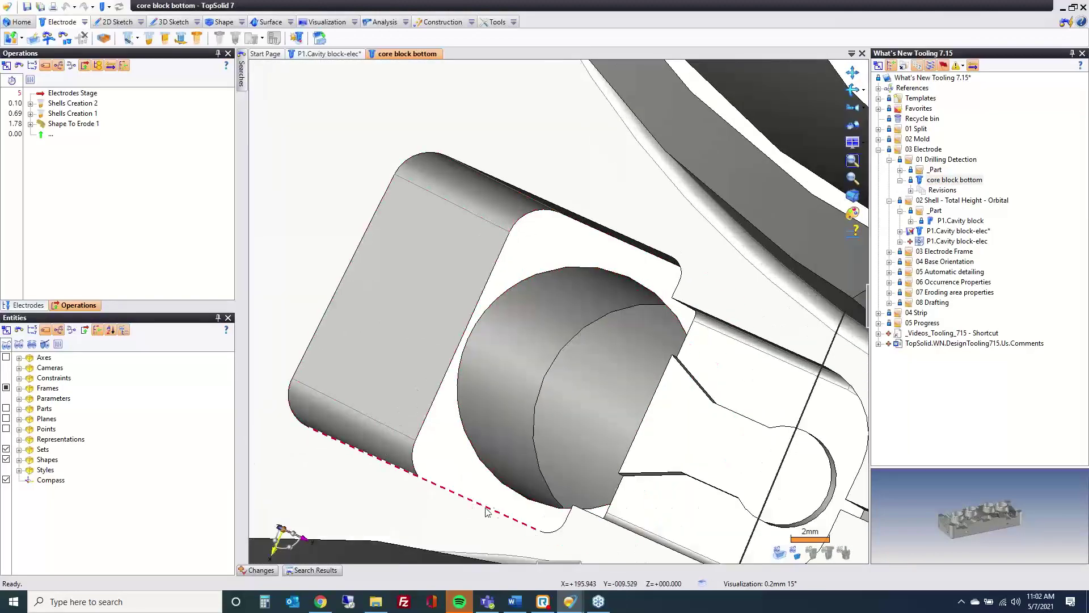
pyautogui.moveTo(453, 458)
pyautogui.mouseDown(button='middle')
pyautogui.moveTo(484, 472)
pyautogui.moveTo(462, 445)
pyautogui.mouseUp(button='middle')
pyautogui.click(148, 37)
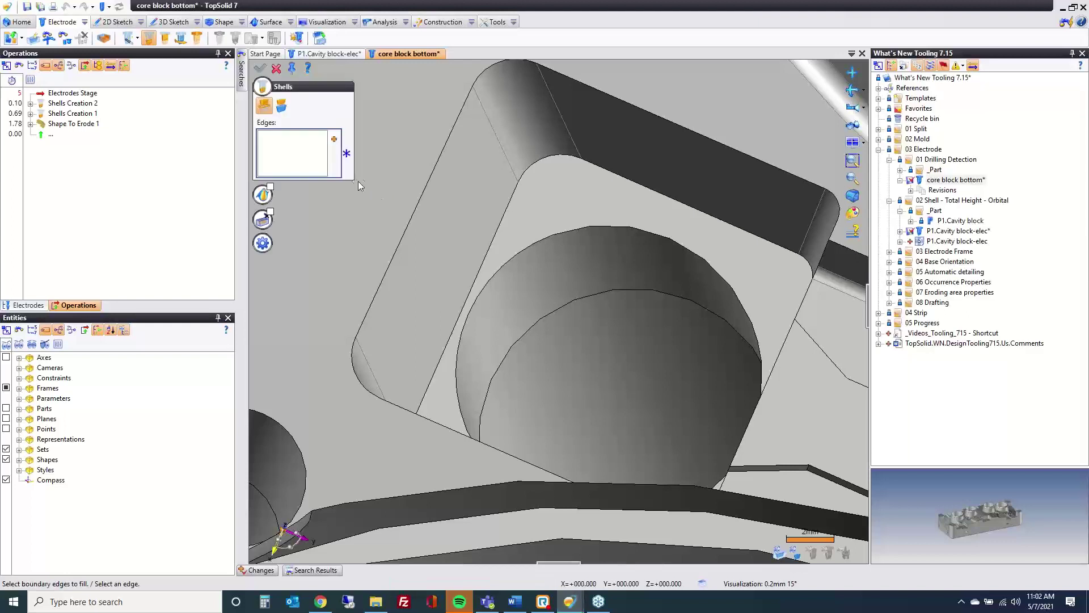
pyautogui.click(836, 229)
pyautogui.click(808, 180)
pyautogui.click(653, 113)
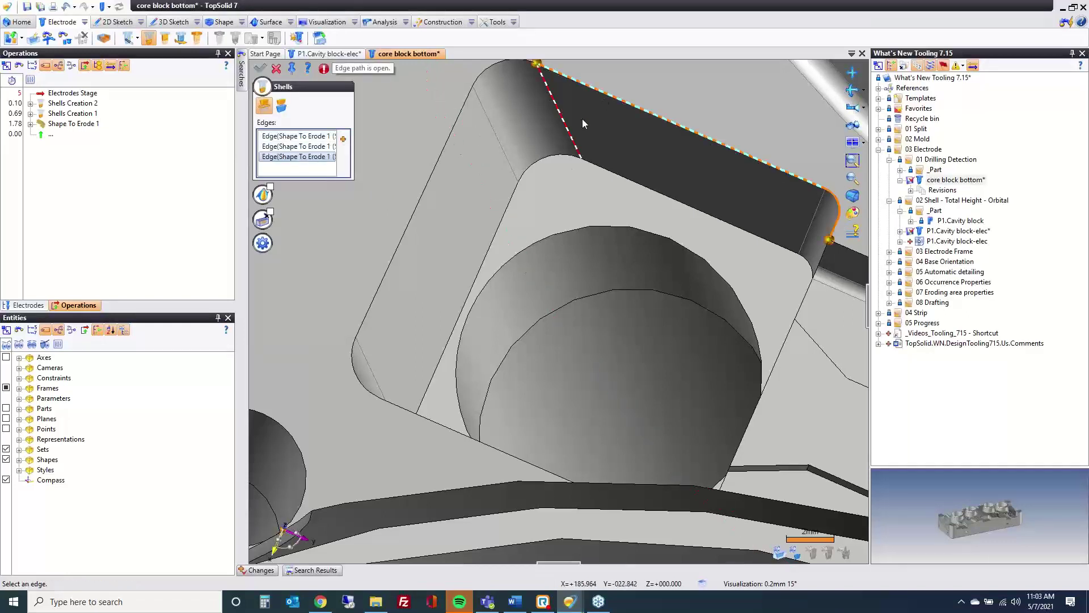
pyautogui.scroll(-3, 582, 118)
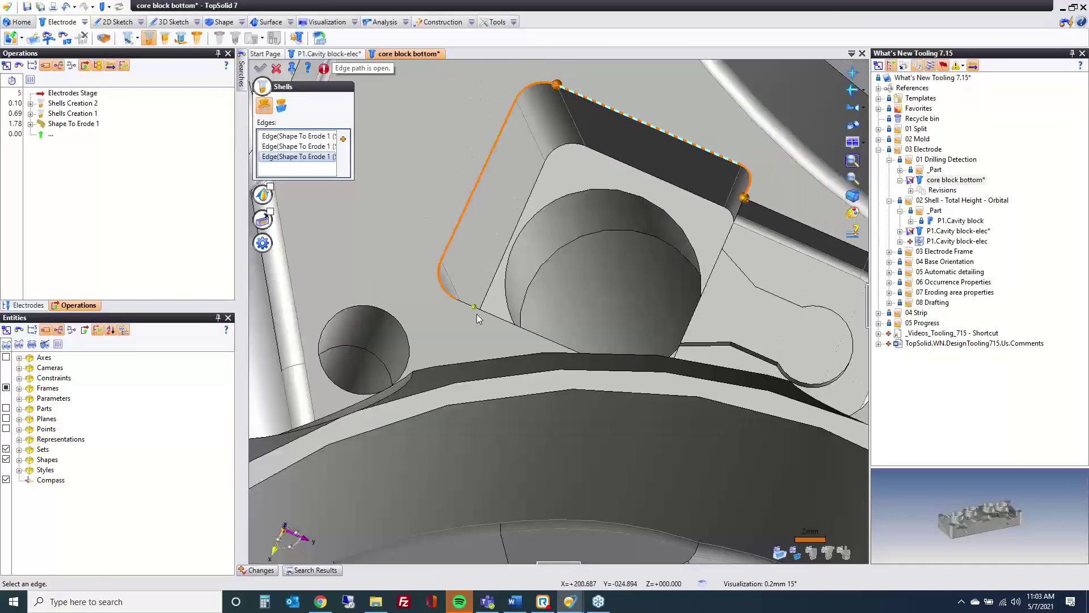
pyautogui.click(457, 300)
pyautogui.moveTo(459, 300)
pyautogui.mouseDown(button='middle')
pyautogui.moveTo(423, 278)
pyautogui.moveTo(448, 290)
pyautogui.mouseUp(button='middle')
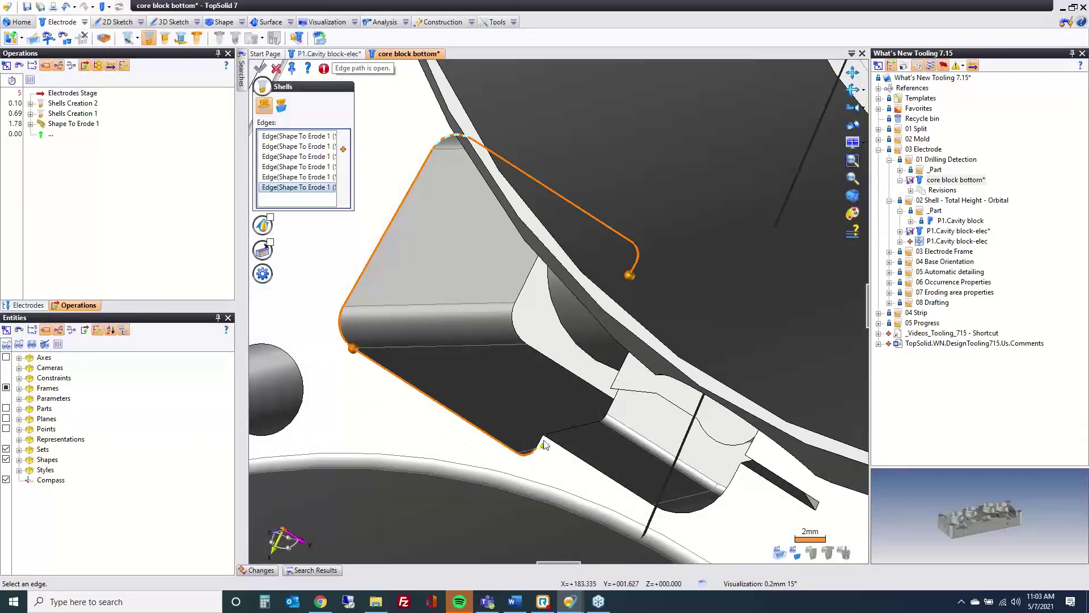
# Add the remaining edges along the pocket's stepped opening toward the keyhole slot to close the outer shell boundary.
pyautogui.click(614, 401)
pyautogui.click(612, 421)
pyautogui.moveTo(613, 421); pyautogui.dragTo(658, 450, button='middle')
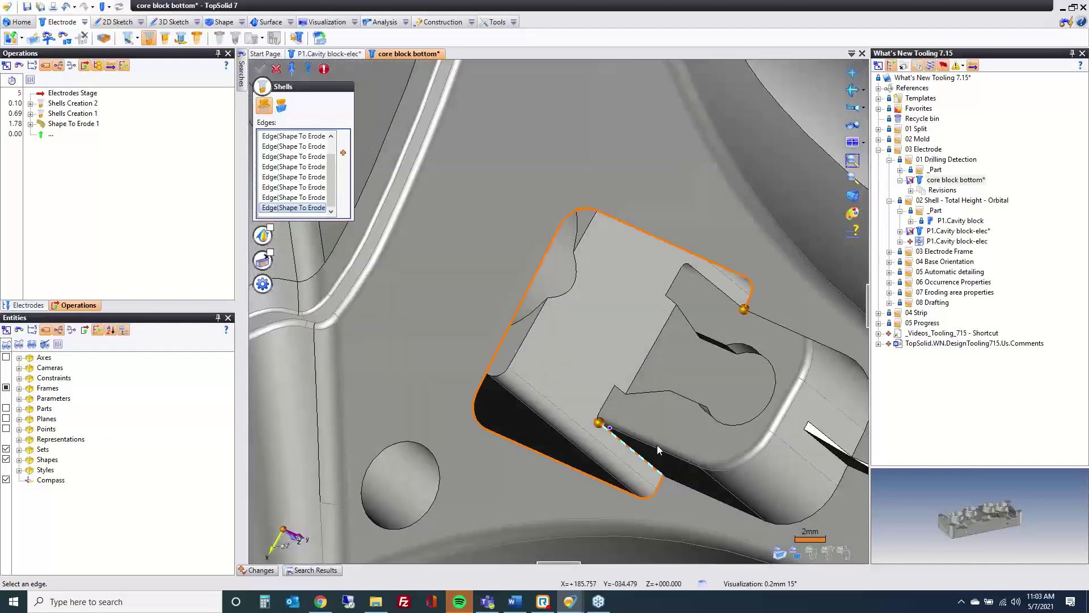
pyautogui.click(623, 392)
pyautogui.click(654, 341)
pyautogui.click(671, 300)
pyautogui.click(734, 305)
# Add the edges of the round hole in the pocket floor as the shell's inner boundary.
pyautogui.moveTo(734, 305); pyautogui.dragTo(676, 313, button='middle')
pyautogui.moveTo(489, 343); pyautogui.dragTo(544, 239, button='middle')
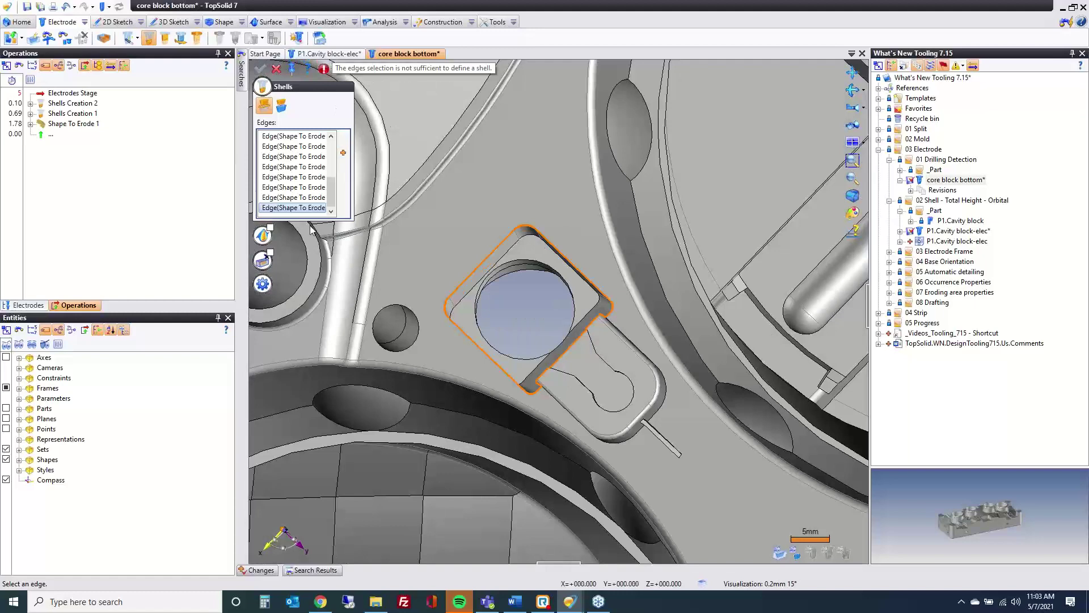
pyautogui.scroll(3, 512, 291)
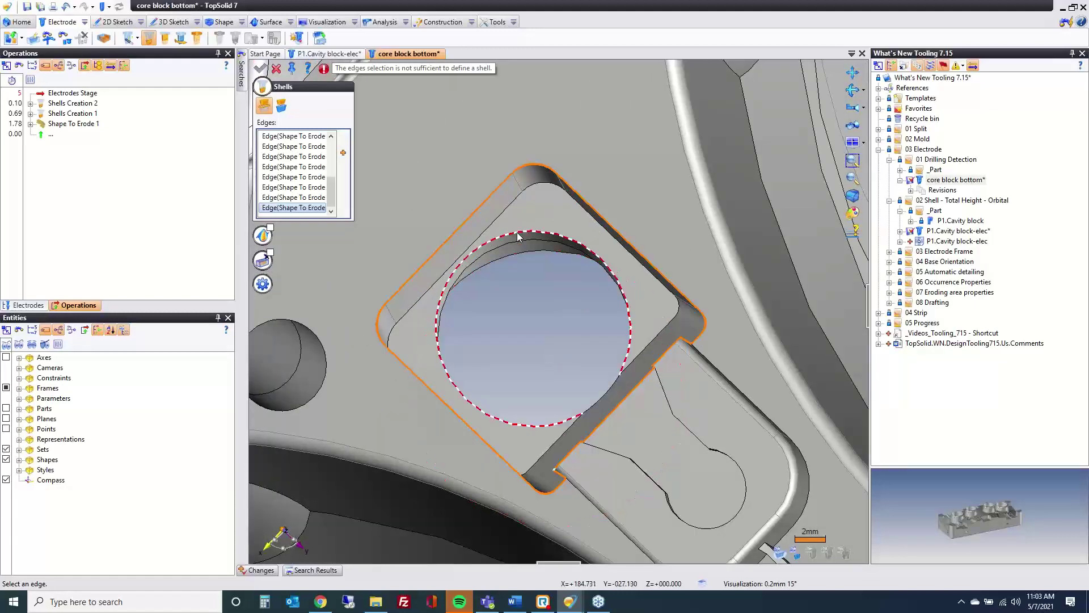
pyautogui.click(519, 234)
pyautogui.click(599, 407)
pyautogui.moveTo(596, 403); pyautogui.dragTo(592, 389, button='middle')
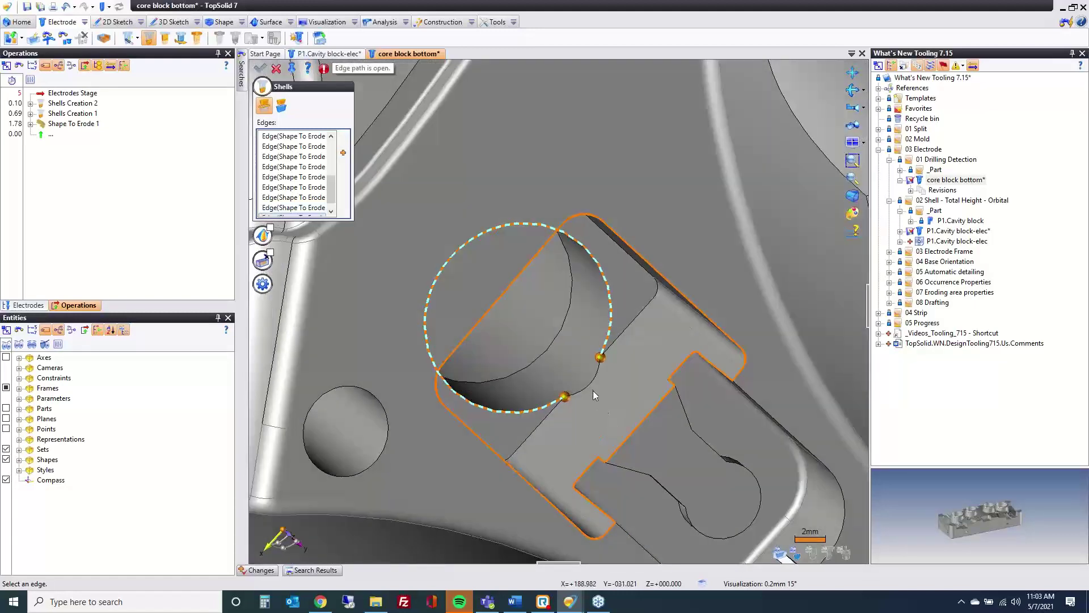
pyautogui.scroll(-3, 582, 416)
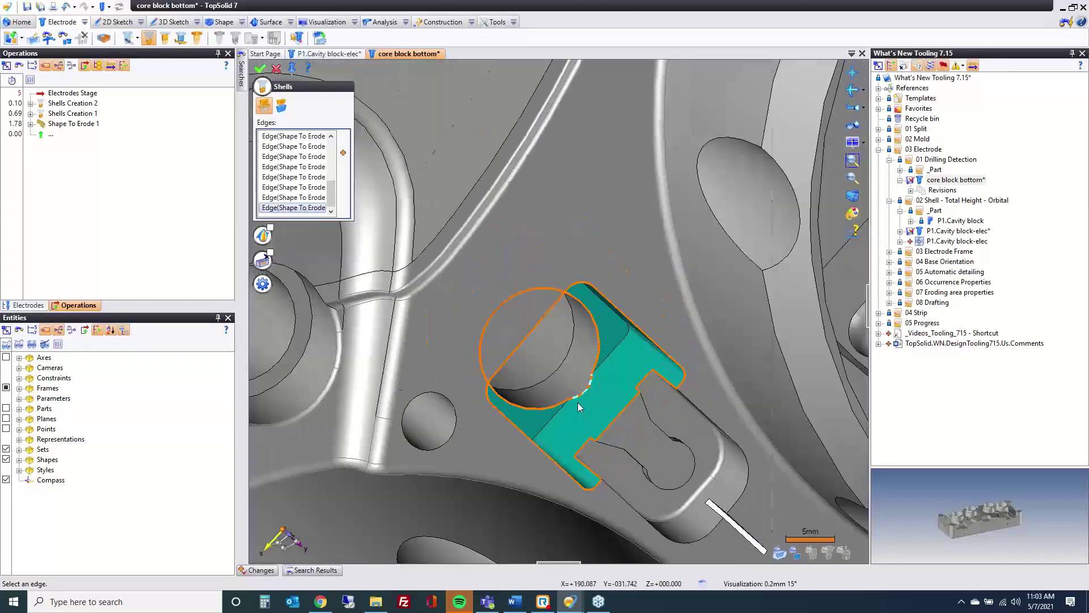
# Enable hole filling for the shell, select the round hole's two boundary edges, and set the filling method to Extend.
pyautogui.click(262, 237)
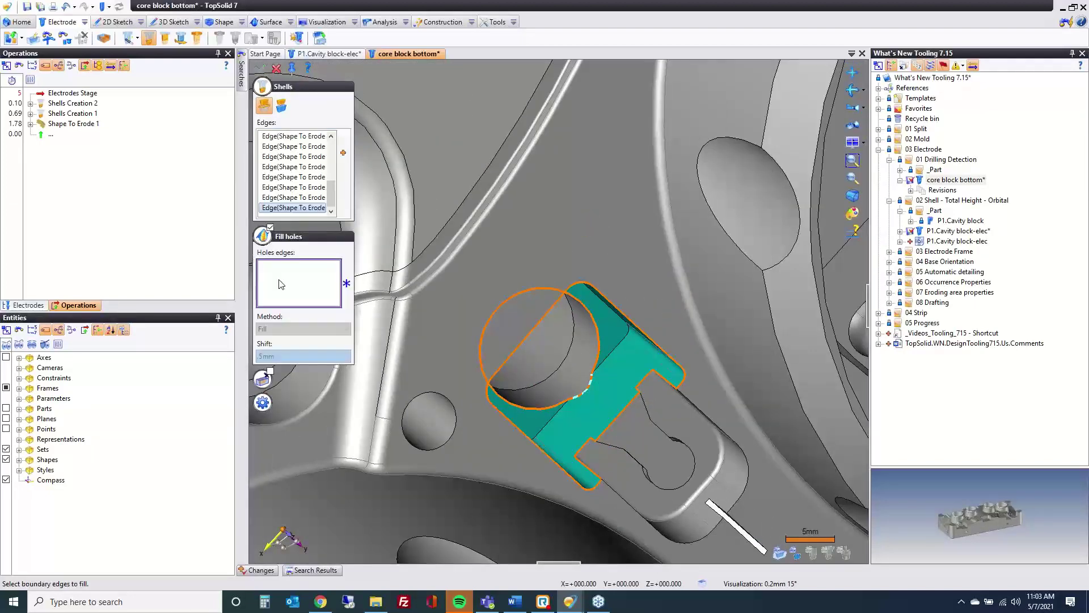
pyautogui.scroll(2, 564, 408)
pyautogui.scroll(2, 564, 409)
pyautogui.click(589, 399)
pyautogui.click(594, 389)
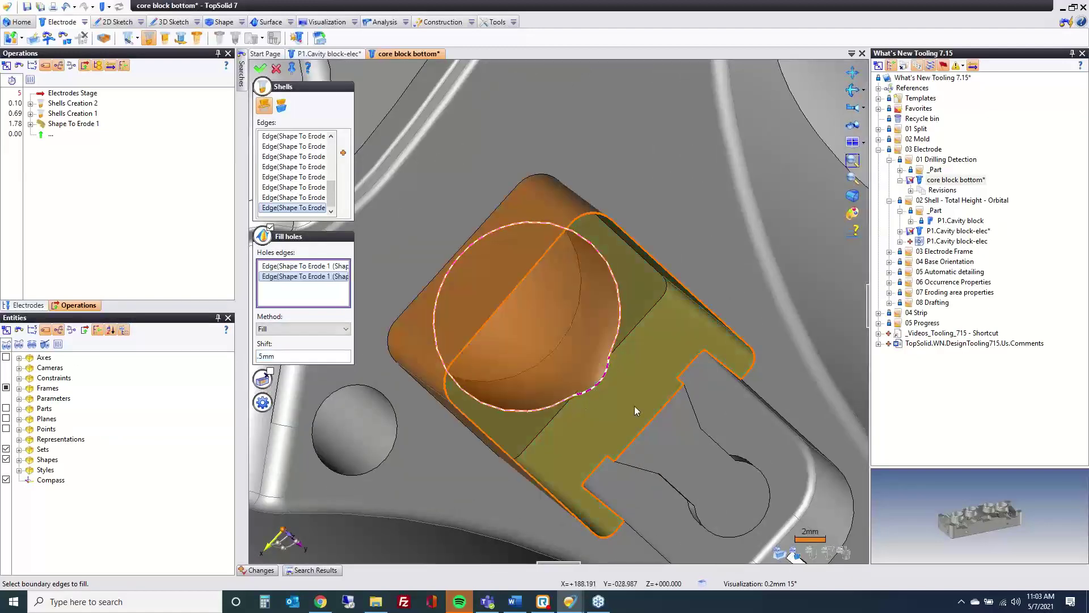
pyautogui.moveTo(581, 384); pyautogui.dragTo(601, 372, button='middle')
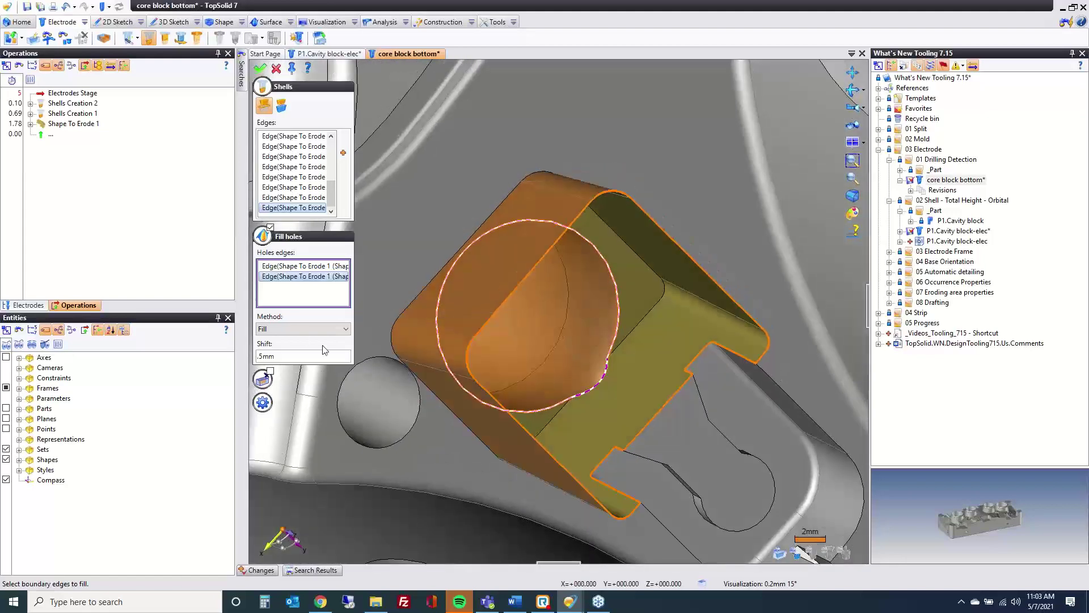
pyautogui.click(296, 332)
pyautogui.click(292, 348)
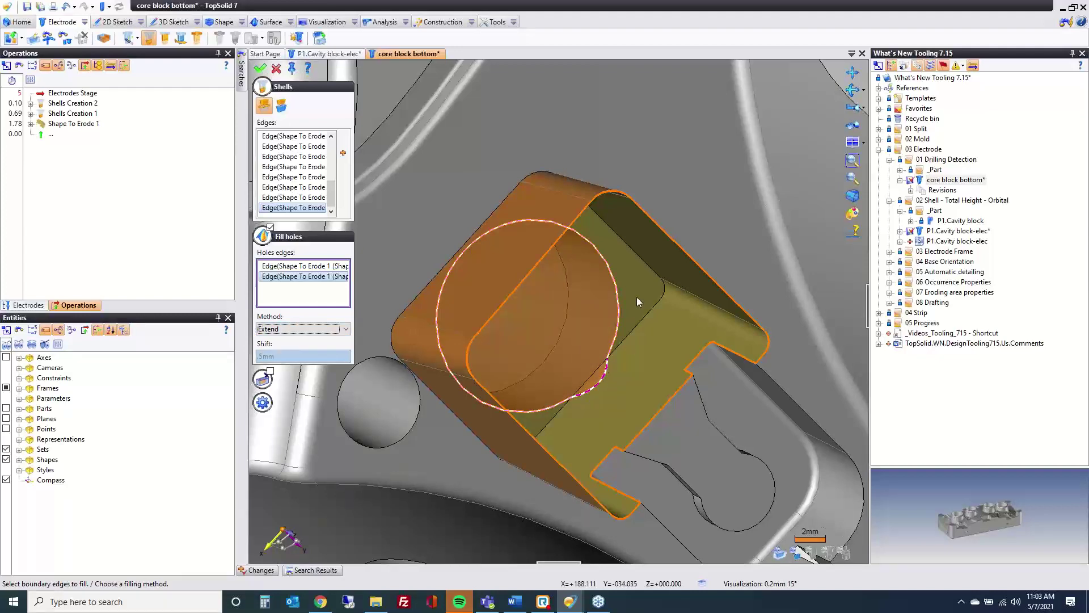
# Add the upper stepped edges of the pocket's opening toward the keyhole slot to the hole edges to fill.
pyautogui.click(620, 329)
pyautogui.scroll(3, 720, 356)
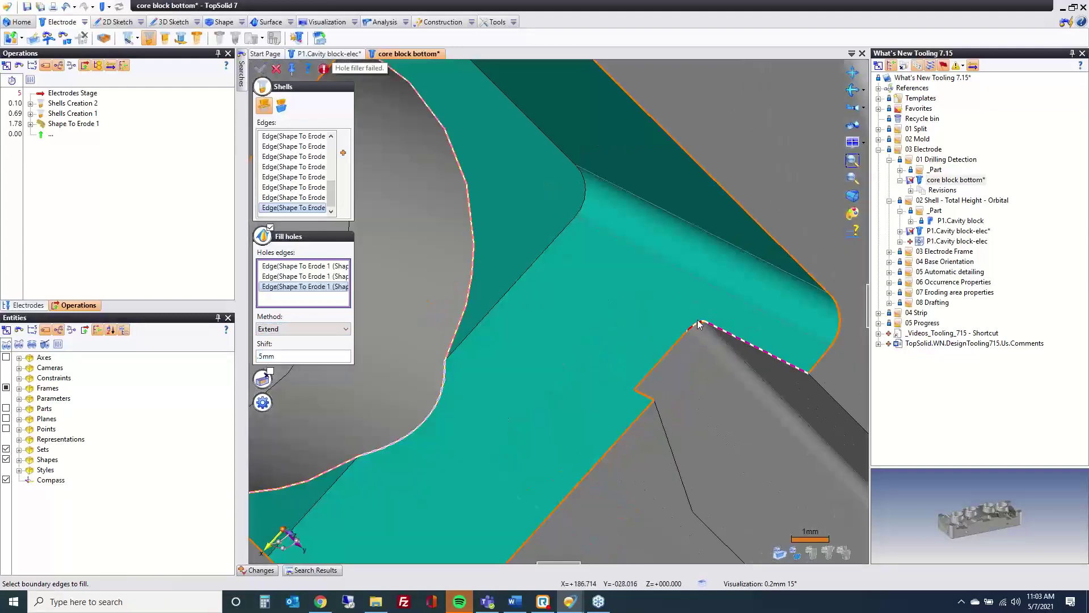
pyautogui.click(699, 324)
pyautogui.click(670, 353)
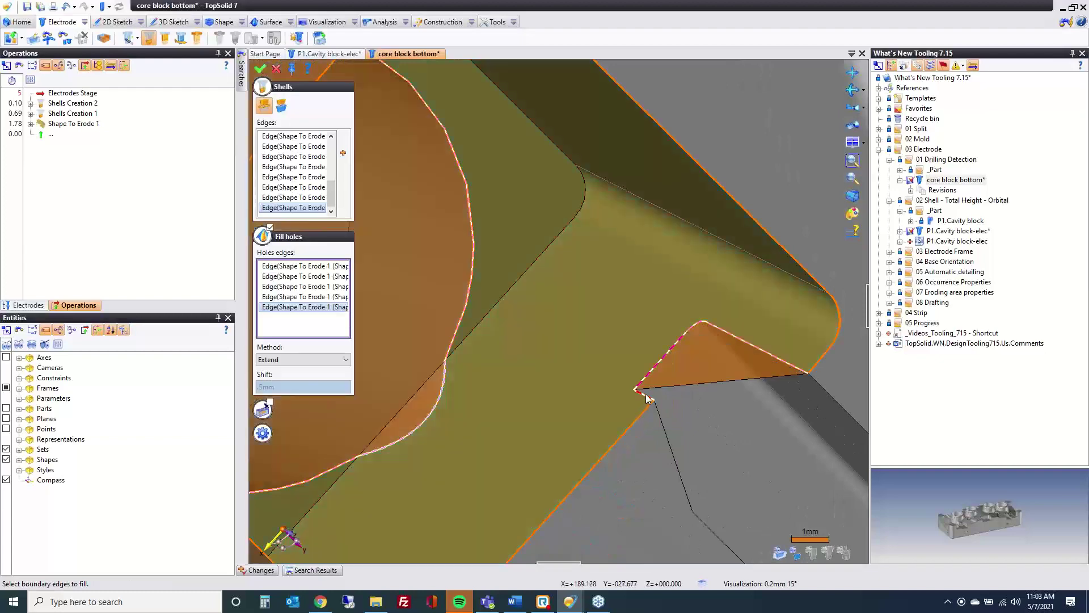
pyautogui.click(647, 398)
pyautogui.click(647, 413)
# Add the remaining lower edges of the stepped opening to the hole edges and create the filled shell.
pyautogui.scroll(-5, 653, 391)
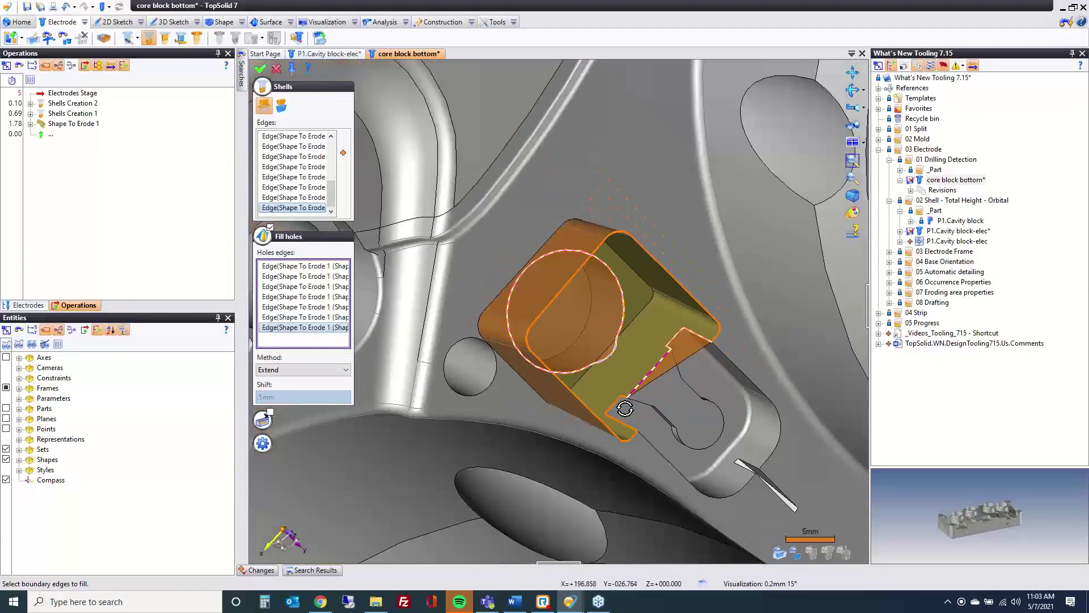
pyautogui.scroll(5, 625, 409)
pyautogui.click(629, 348)
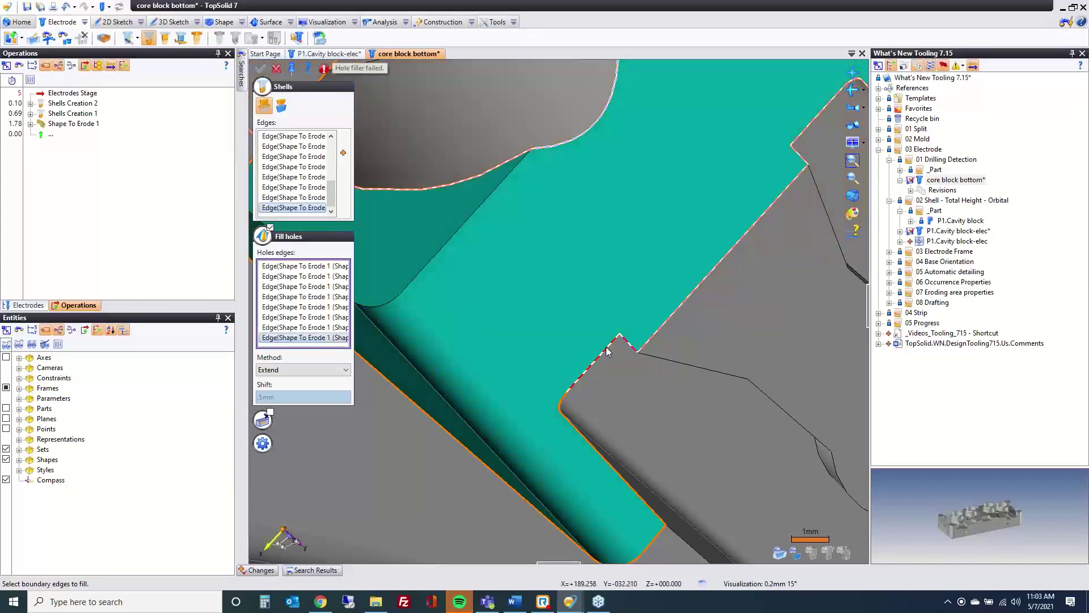
pyautogui.click(567, 408)
pyautogui.click(583, 433)
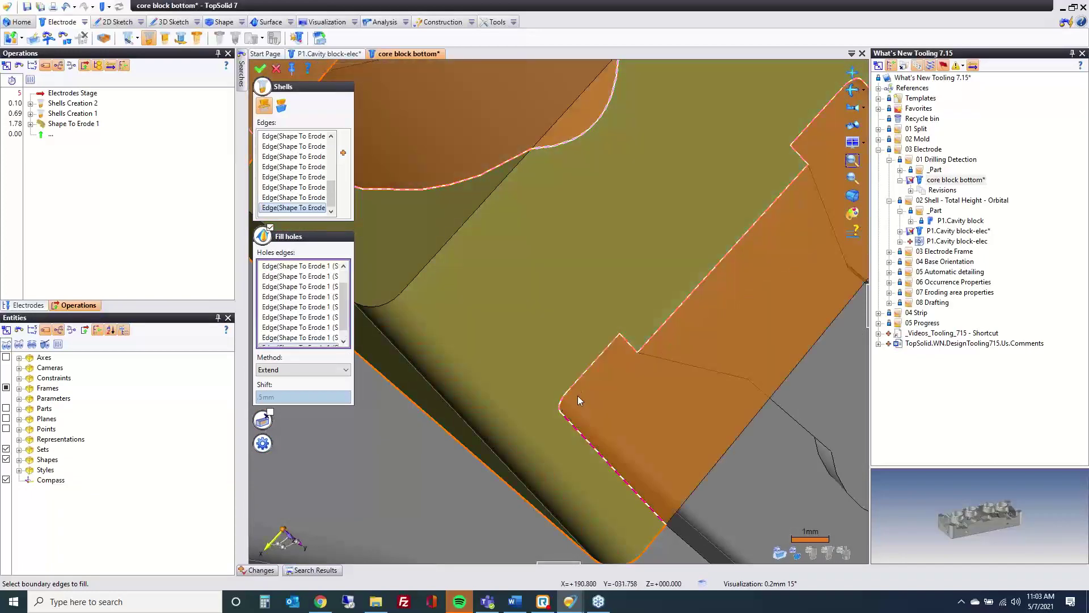
pyautogui.scroll(-5, 576, 390)
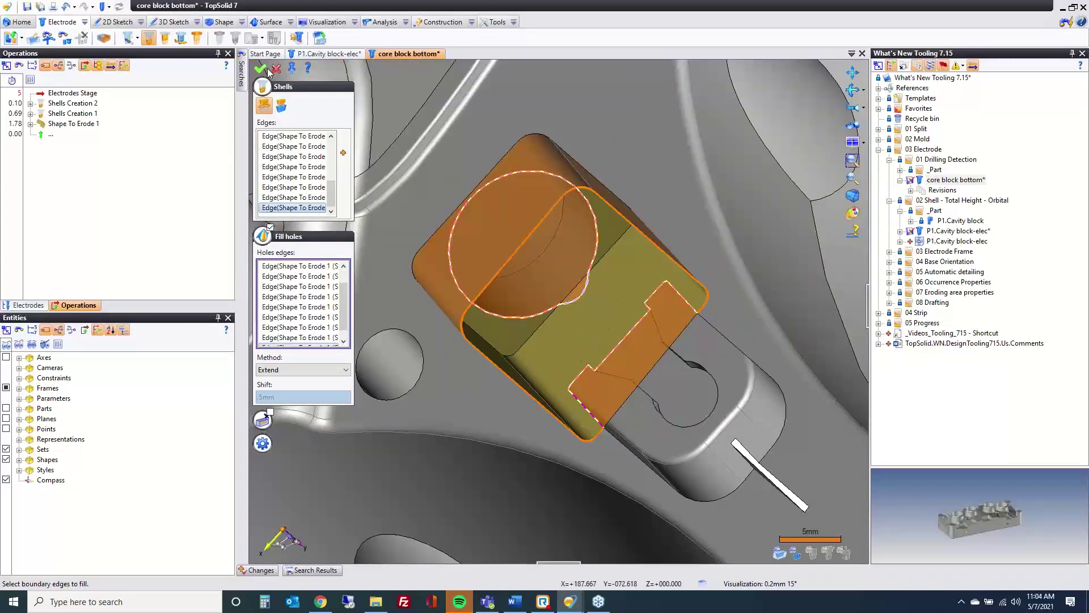
pyautogui.press('Return')
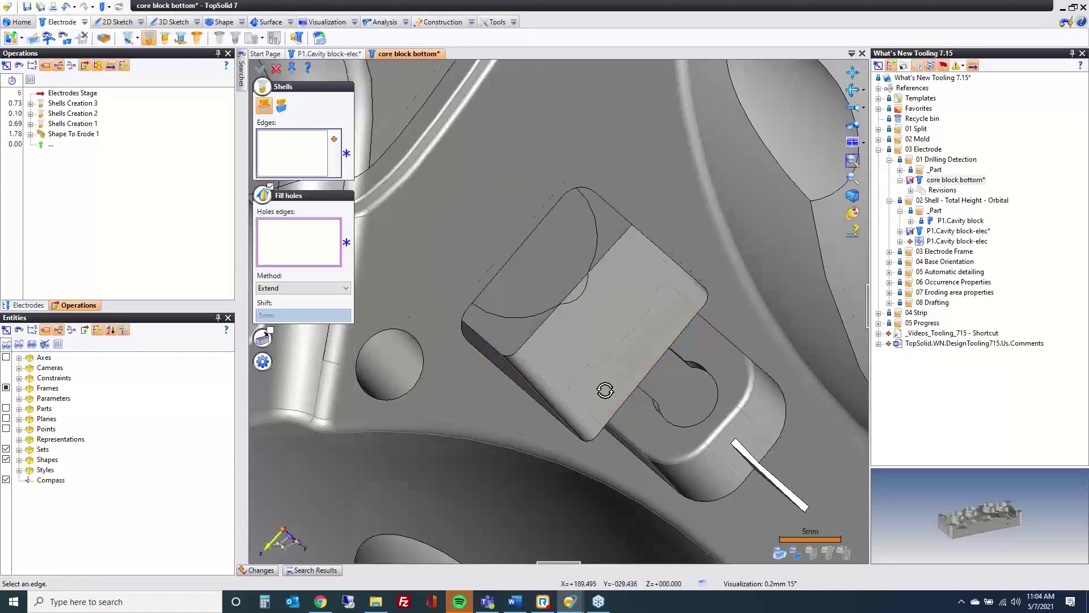
pyautogui.moveTo(624, 392); pyautogui.dragTo(569, 359, button='middle')
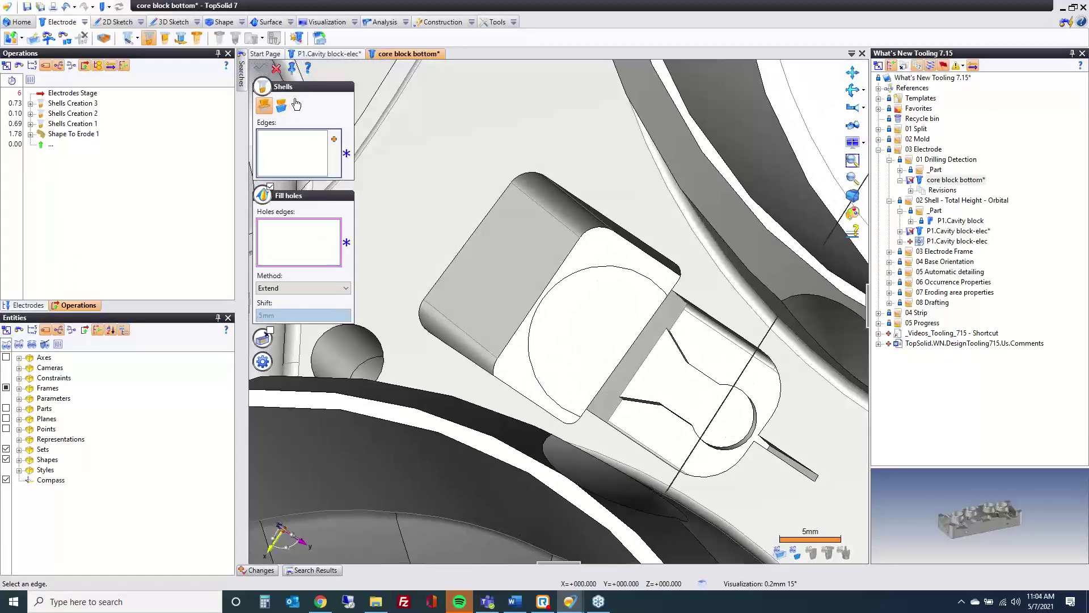
pyautogui.press('Escape')
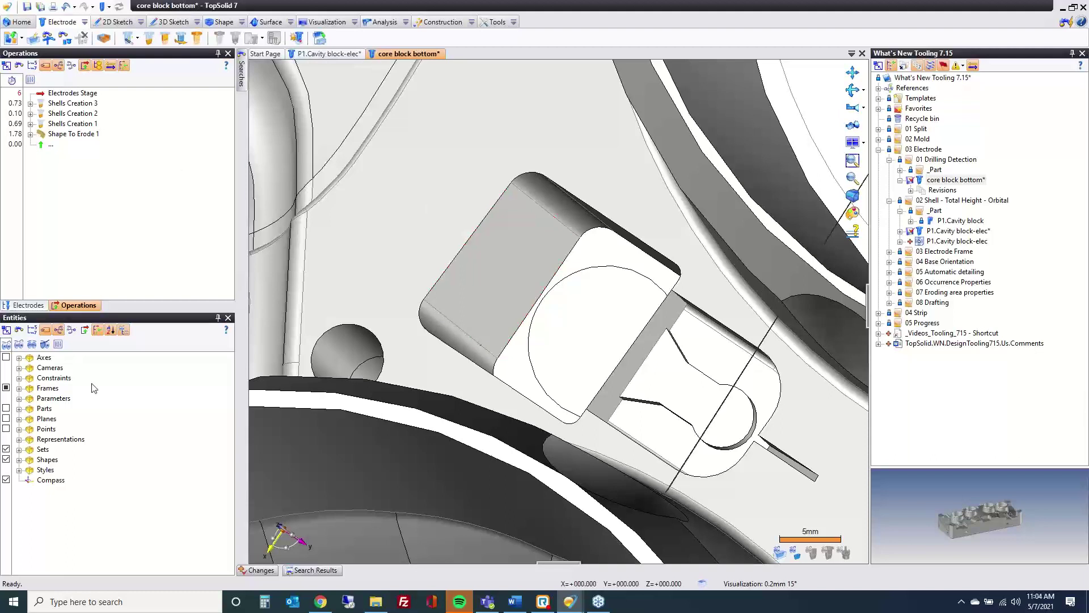
# Start an eroding shape from the rectangular pocket's shell and make its first extension follow the draft.
pyautogui.click(164, 37)
pyautogui.click(567, 282)
pyautogui.moveTo(569, 281); pyautogui.dragTo(655, 242, button='middle')
pyautogui.scroll(-2, 622, 356)
pyautogui.scroll(-4, 622, 356)
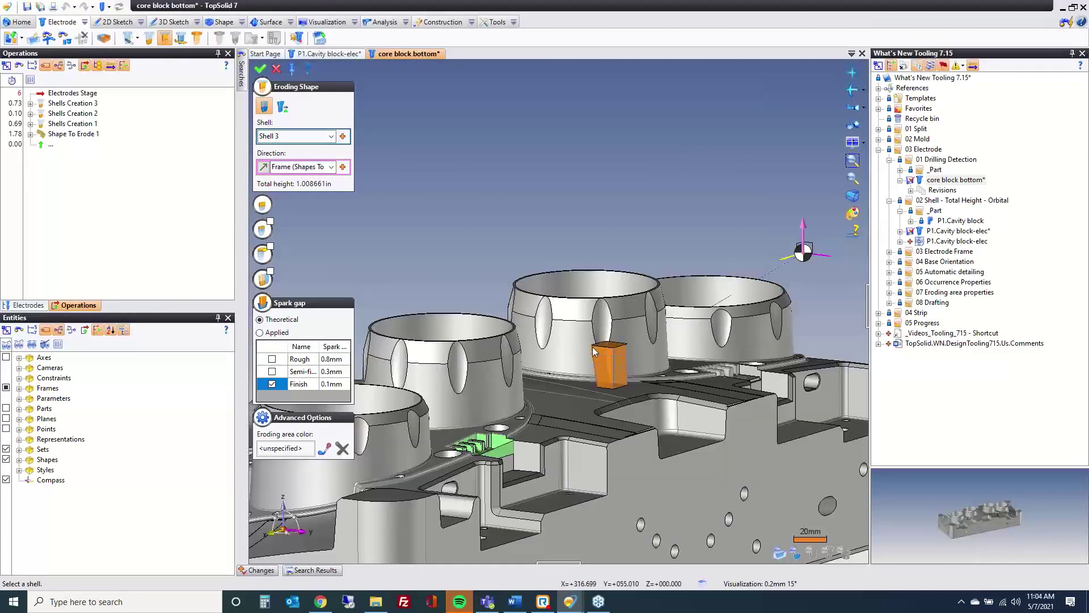
pyautogui.scroll(6, 594, 351)
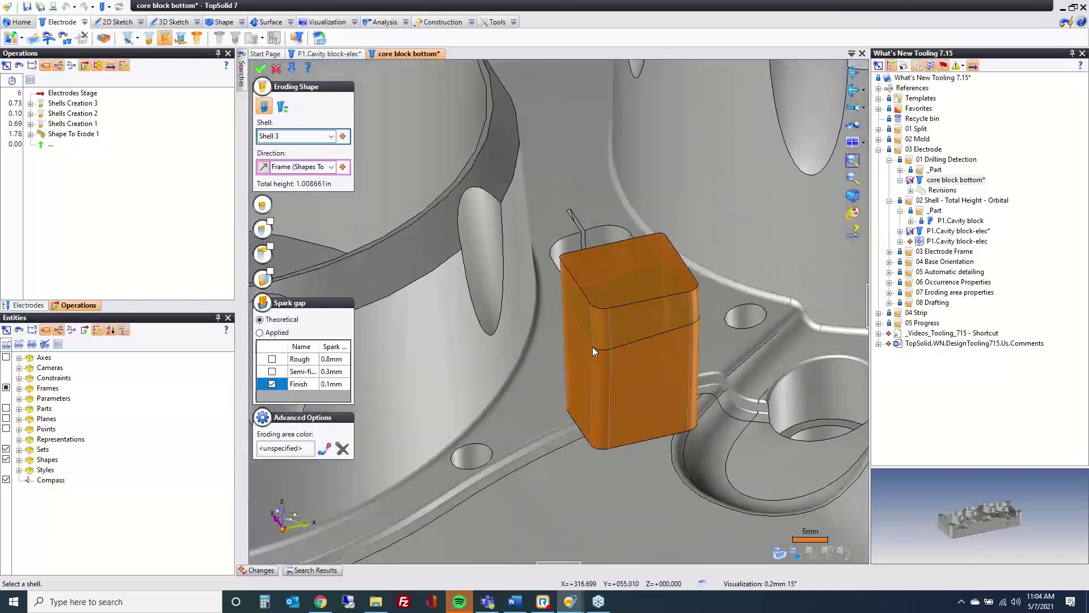
pyautogui.moveTo(592, 347); pyautogui.dragTo(568, 397, button='middle')
pyautogui.click(260, 207)
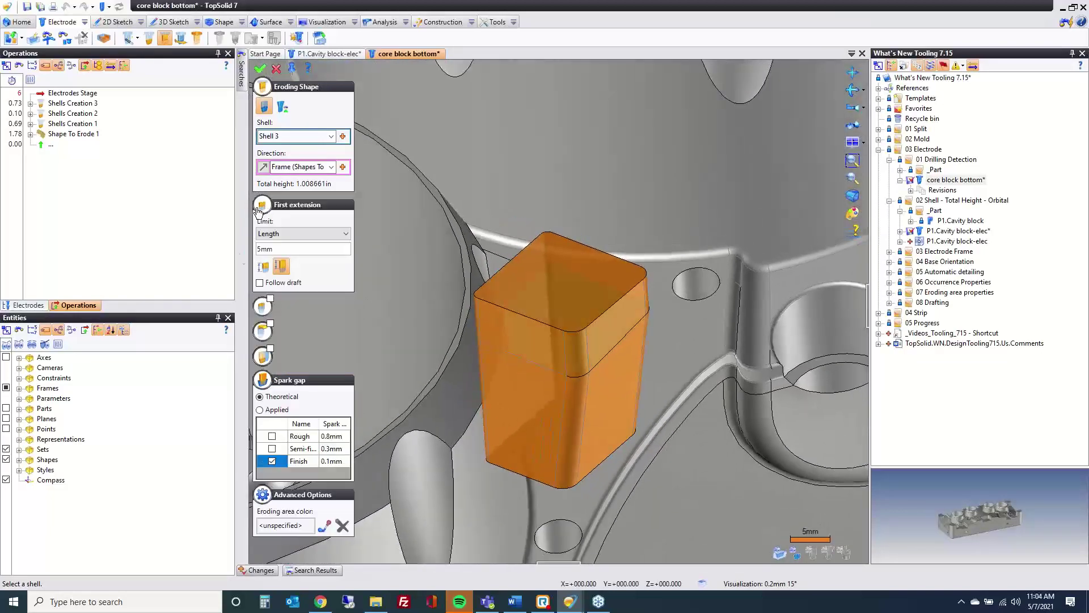
pyautogui.click(260, 282)
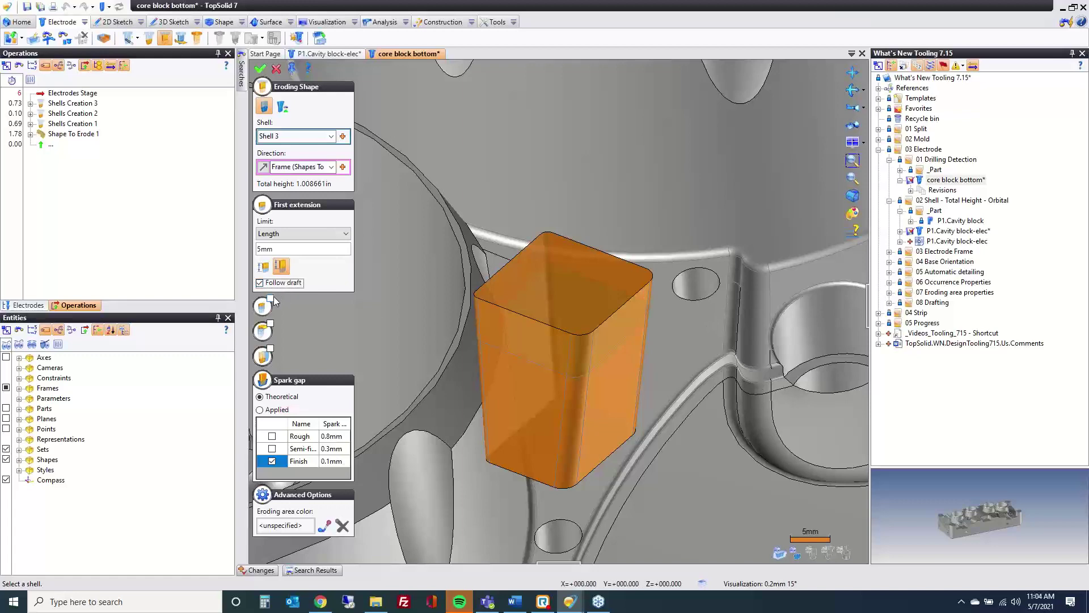
# Enable the eroding shape's second extension, with Fillet as the blend edges option.
pyautogui.click(270, 299)
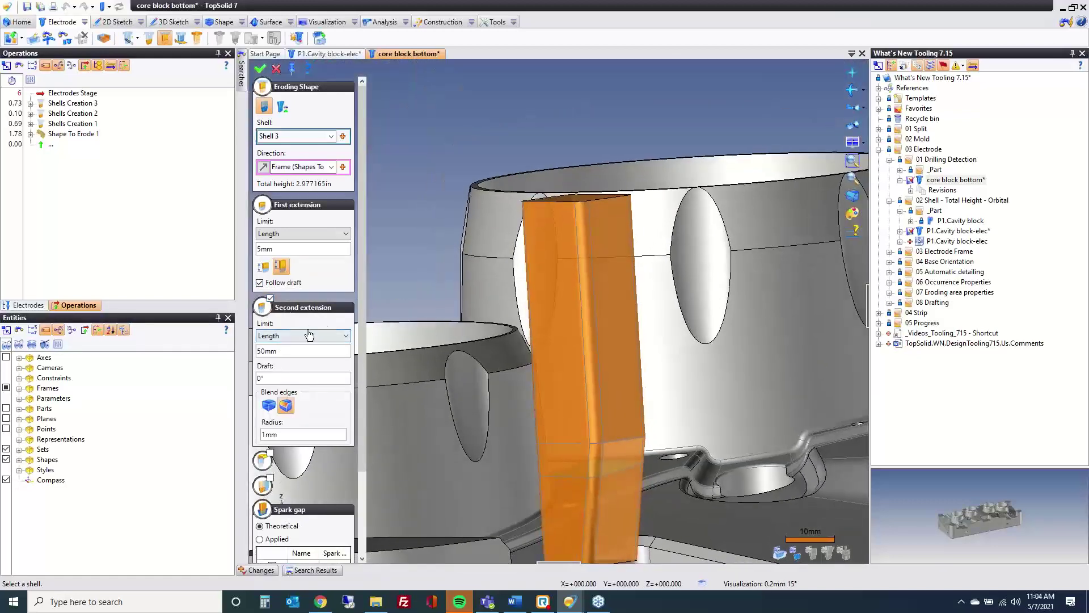
pyautogui.click(269, 406)
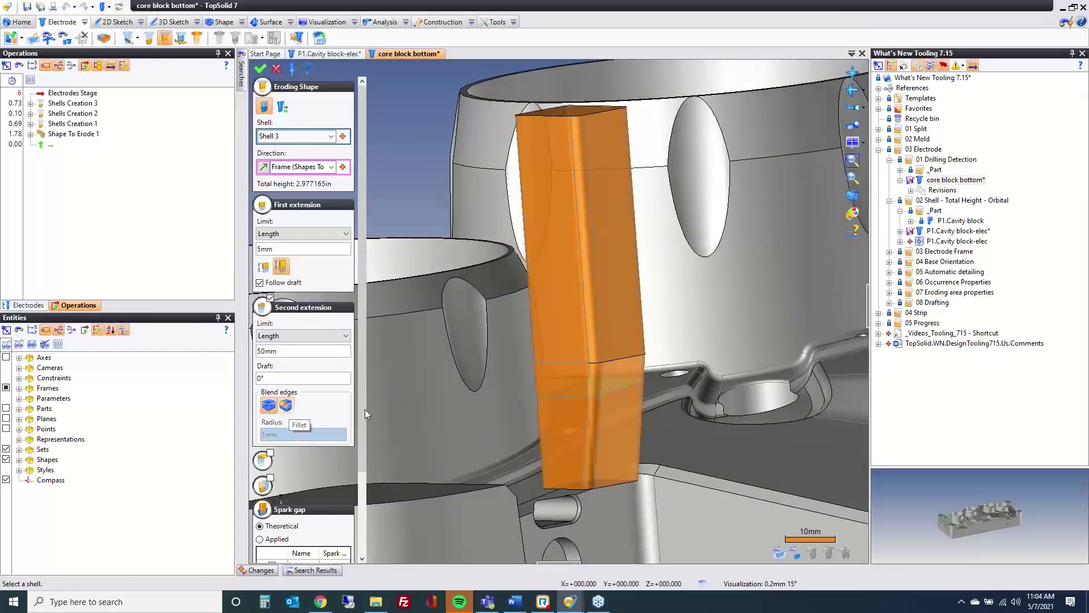
pyautogui.click(285, 405)
pyautogui.scroll(5, 620, 357)
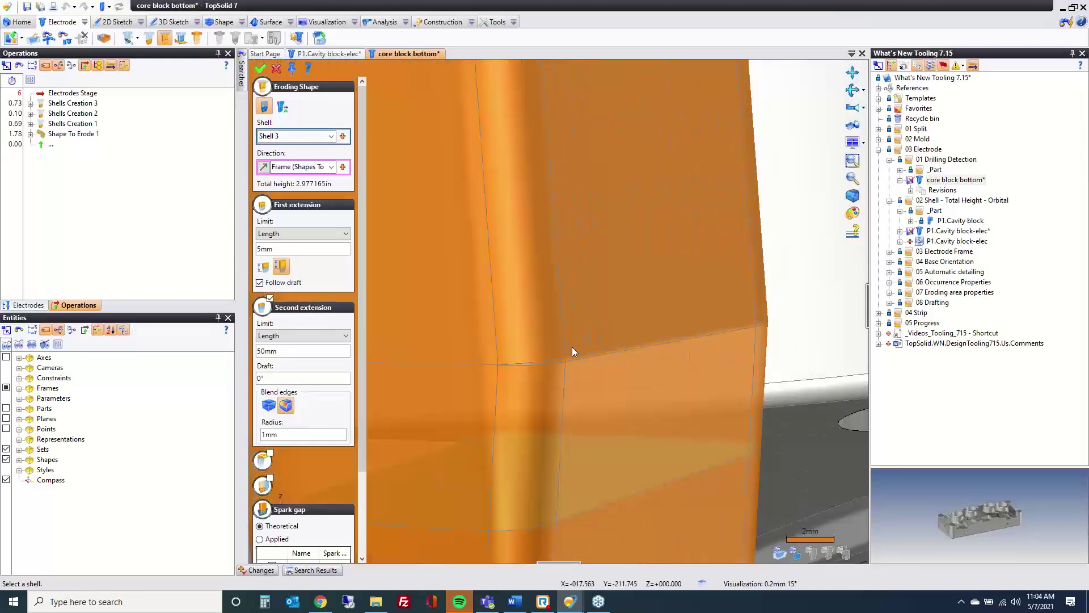
pyautogui.scroll(-7, 611, 400)
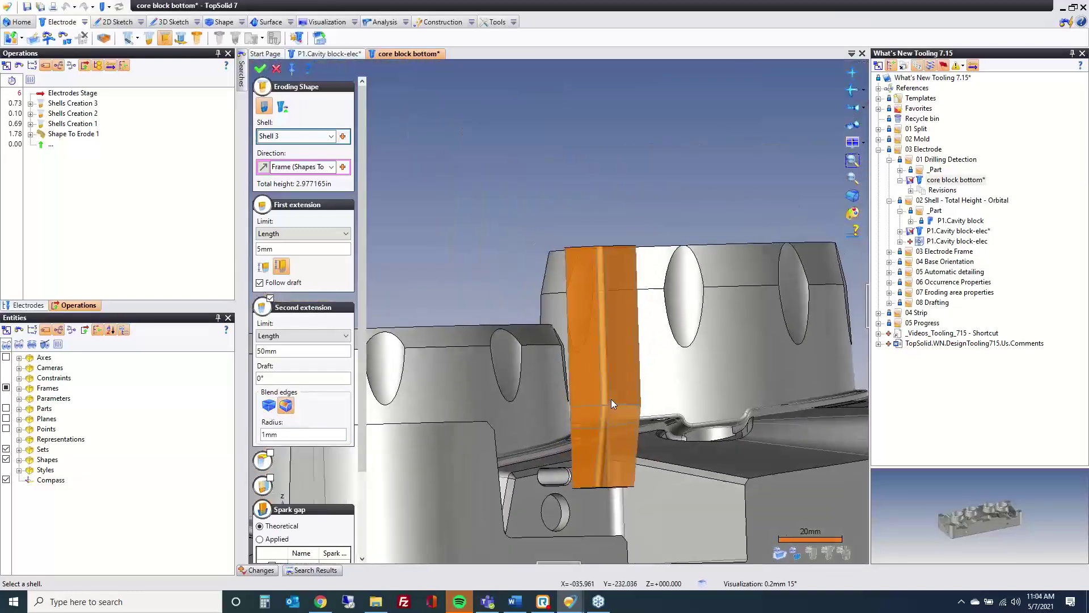
# Set the second extension's length to 55 mm and create the eroding shape.
pyautogui.click(316, 351)
pyautogui.write('55')
pyautogui.press('Tab')
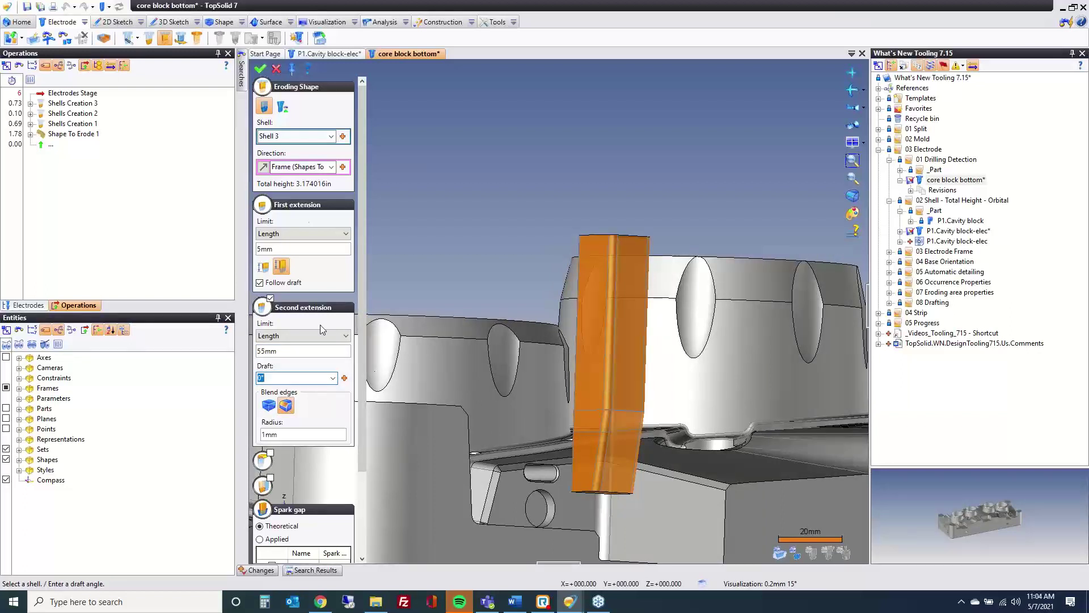
pyautogui.click(260, 70)
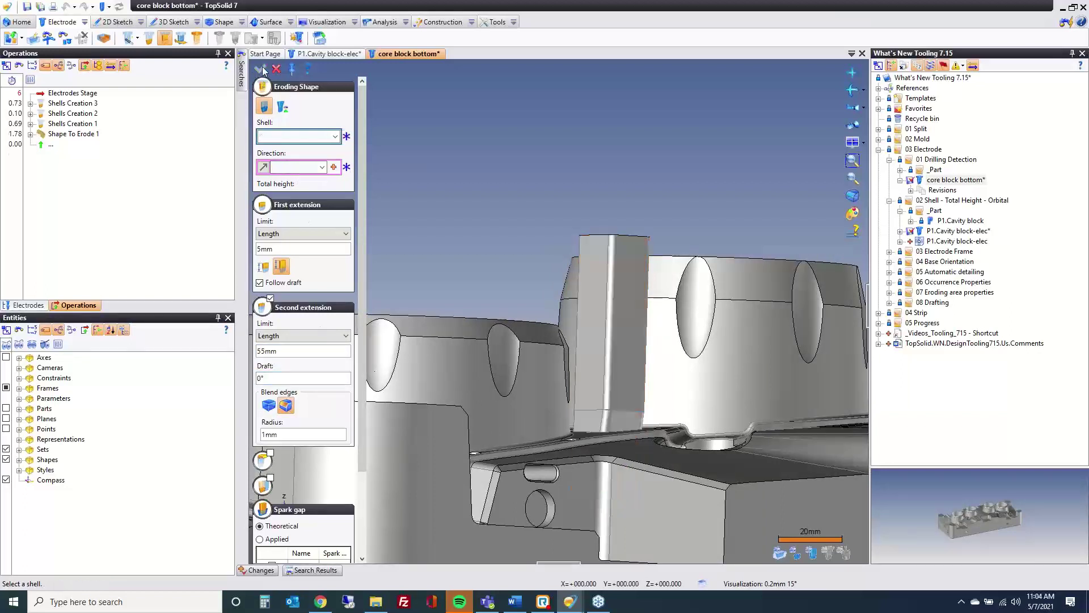
# Start an electrode using the tall eroding shape standing on the rectangular pocket.
pyautogui.click(197, 38)
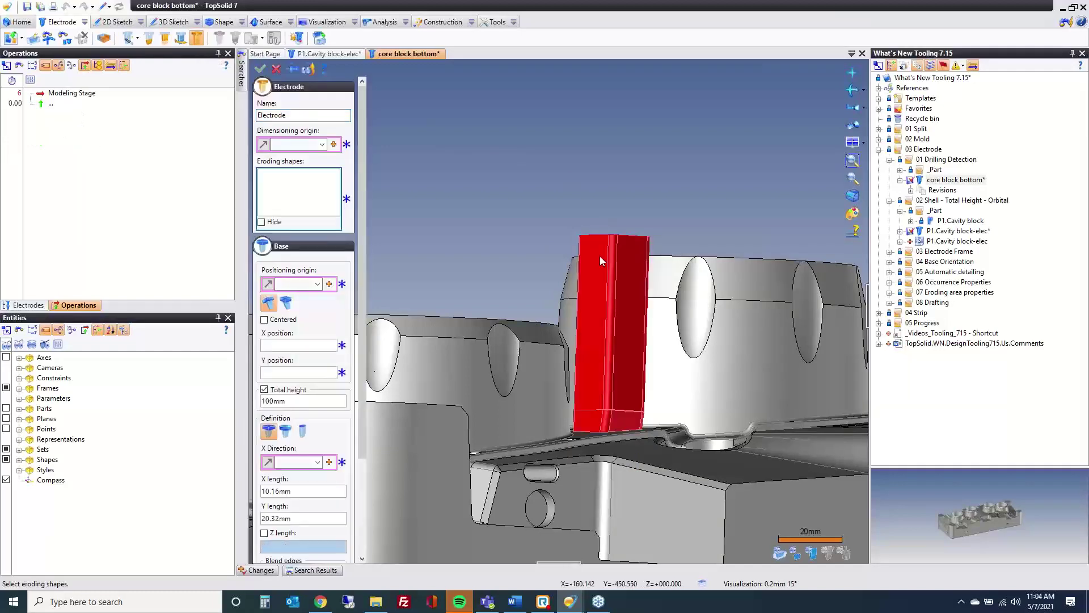
pyautogui.click(602, 260)
pyautogui.scroll(-3, 577, 204)
pyautogui.moveTo(577, 215); pyautogui.dragTo(499, 252, button='middle')
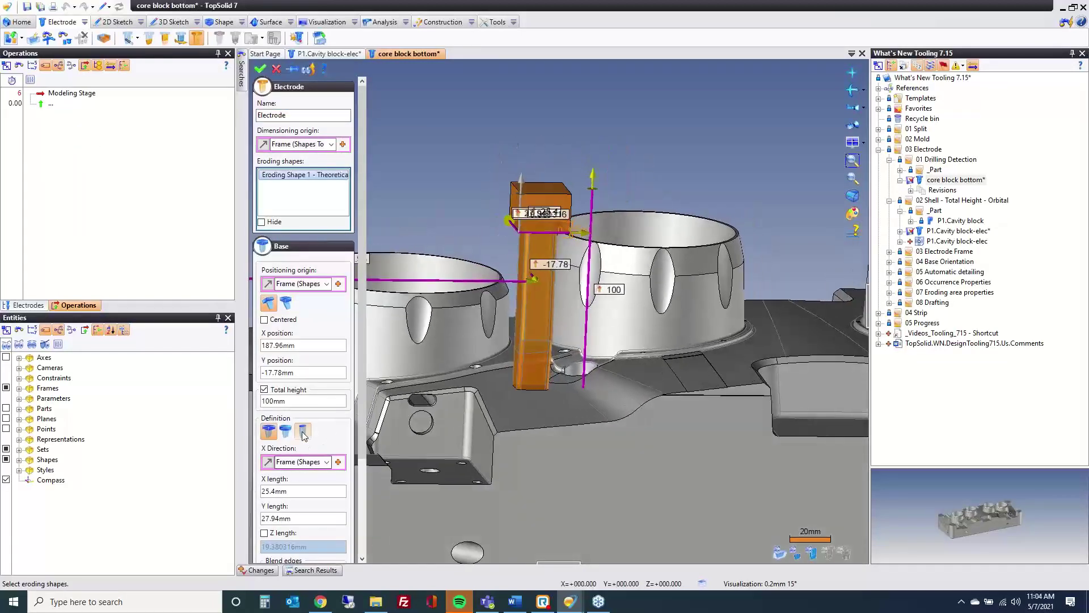
# Release the electrode's total height and set the base's Z length to 25 mm.
pyautogui.click(264, 390)
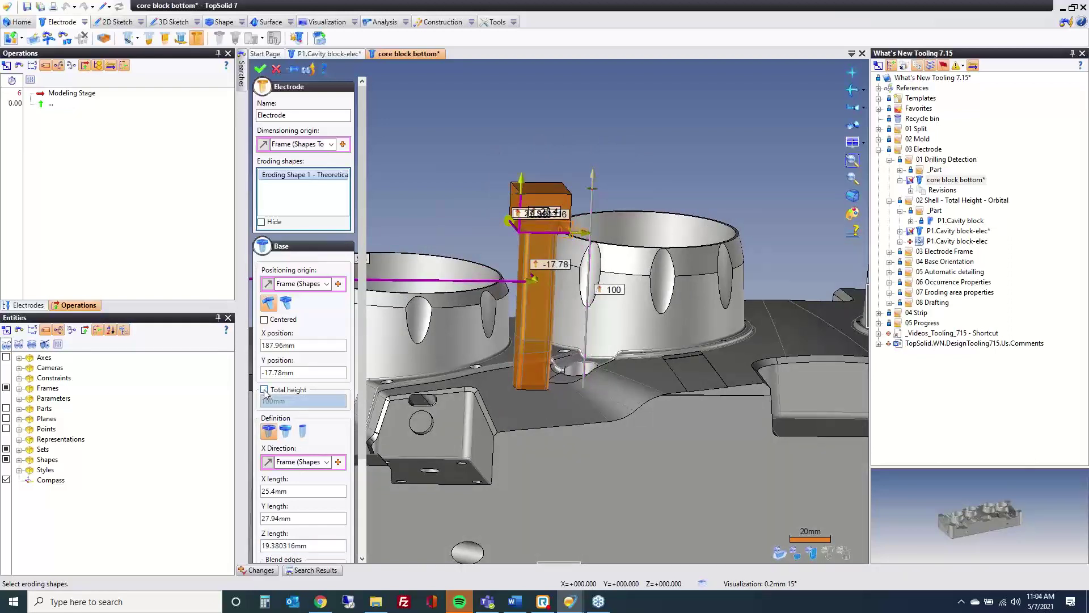
pyautogui.click(295, 549)
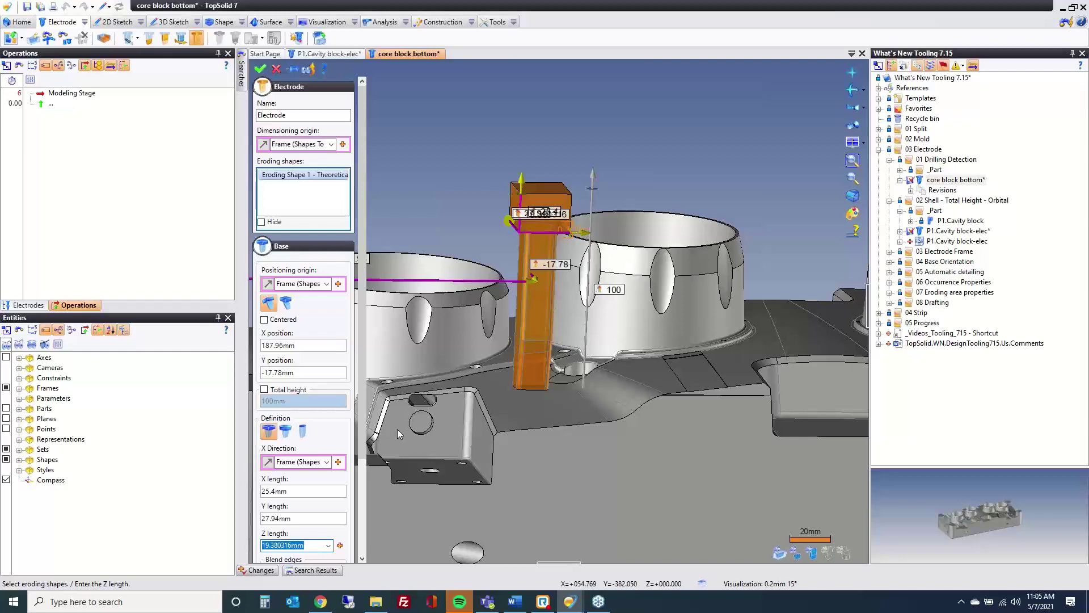
pyautogui.write('25')
pyautogui.press('Return')
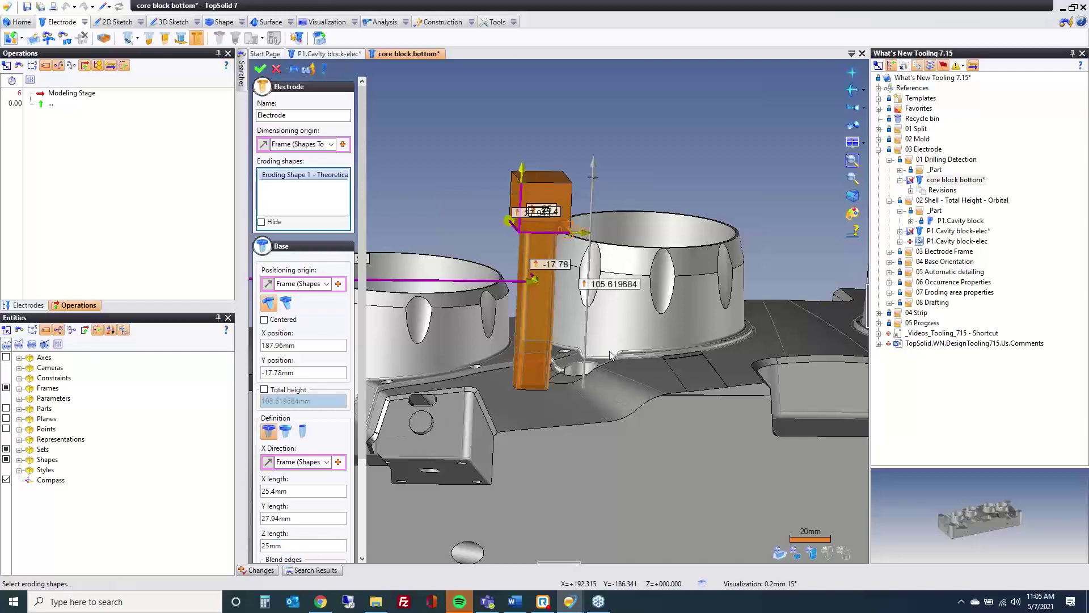
pyautogui.moveTo(615, 350); pyautogui.dragTo(605, 334, button='middle')
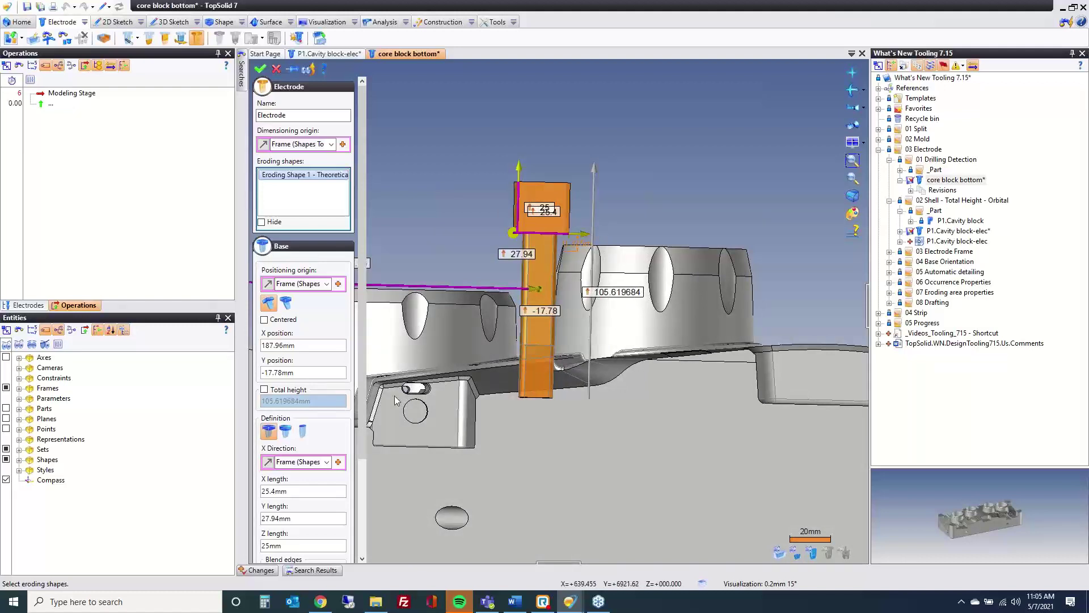
# Drive the electrode base by its total height and set that height to 105 mm.
pyautogui.click(264, 389)
pyautogui.click(288, 403)
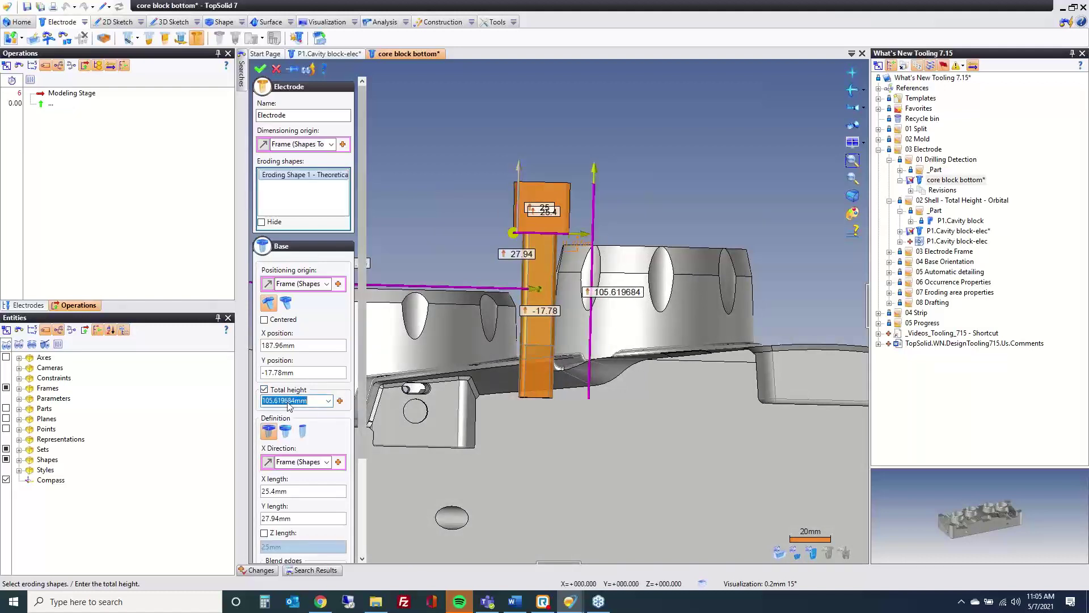
pyautogui.write('105')
pyautogui.press('Return')
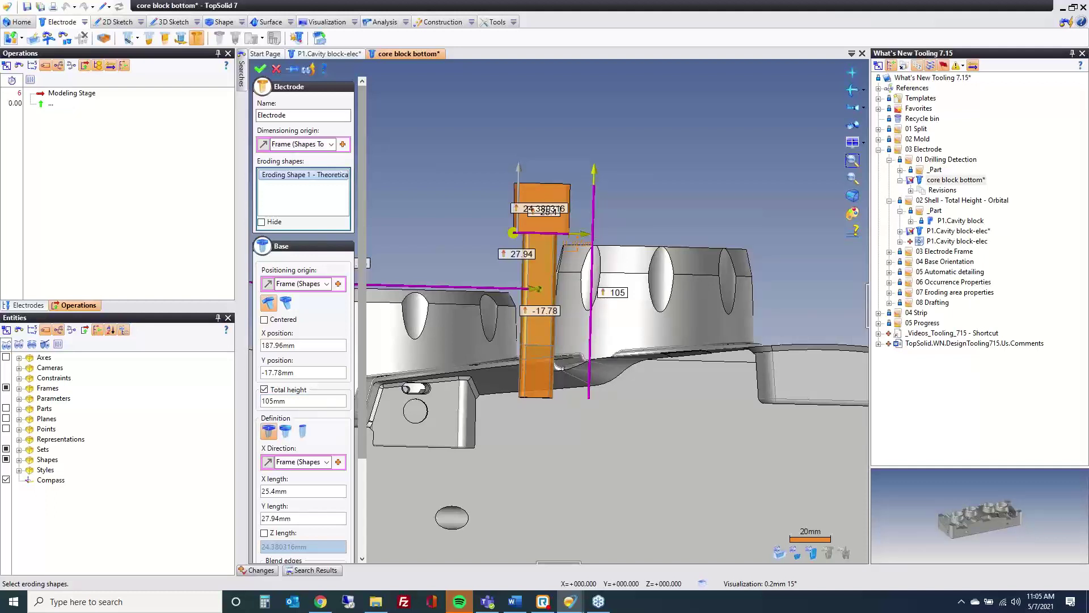
# Create the electrode document from the preselected template and close the core block bottom document without saving changes.
pyautogui.click(262, 70)
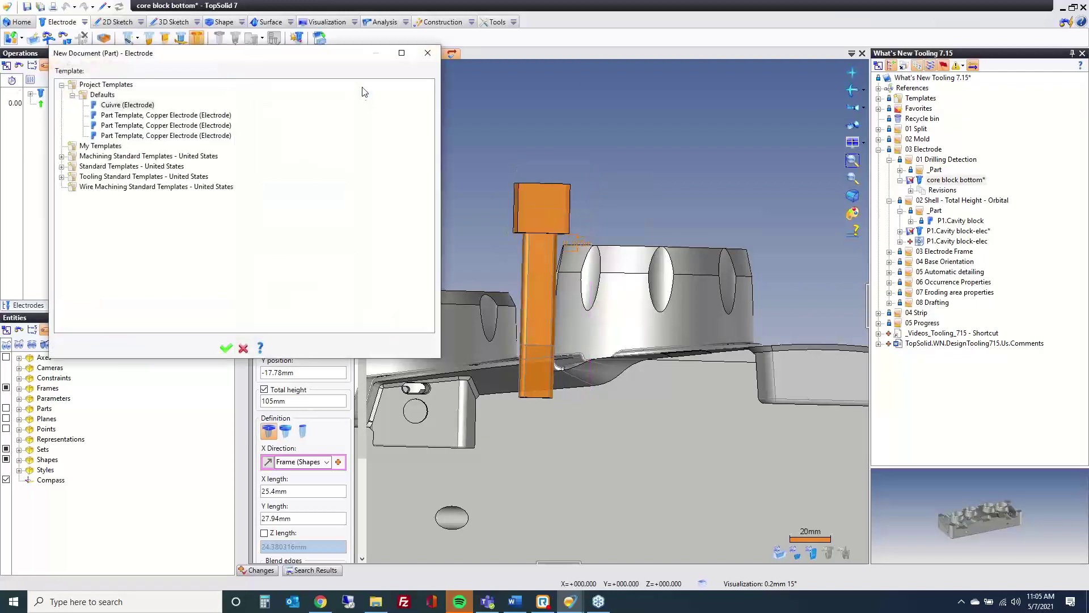
pyautogui.click(226, 348)
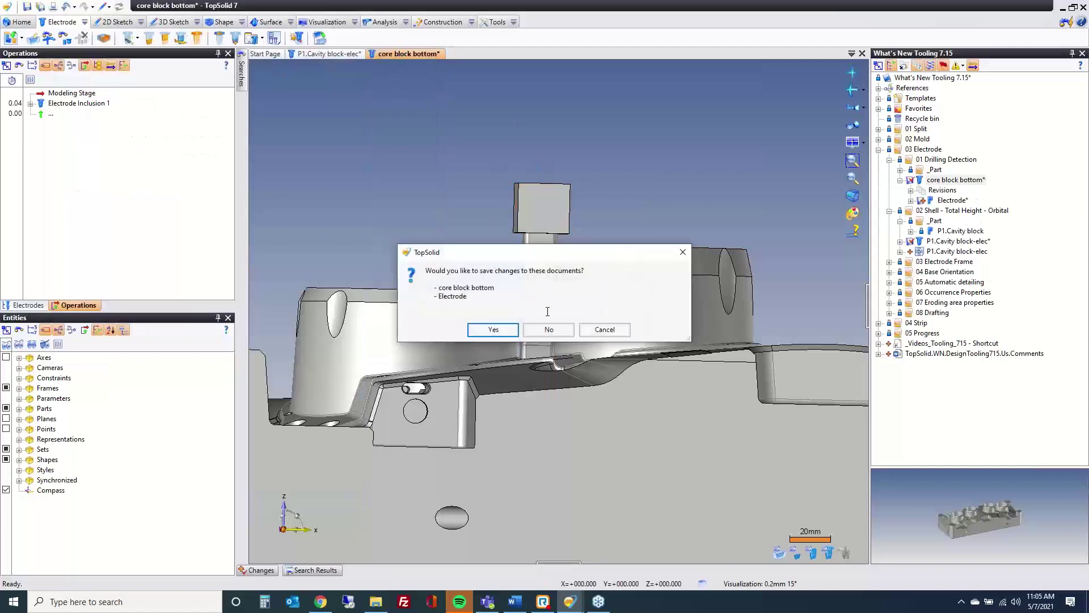
pyautogui.click(549, 331)
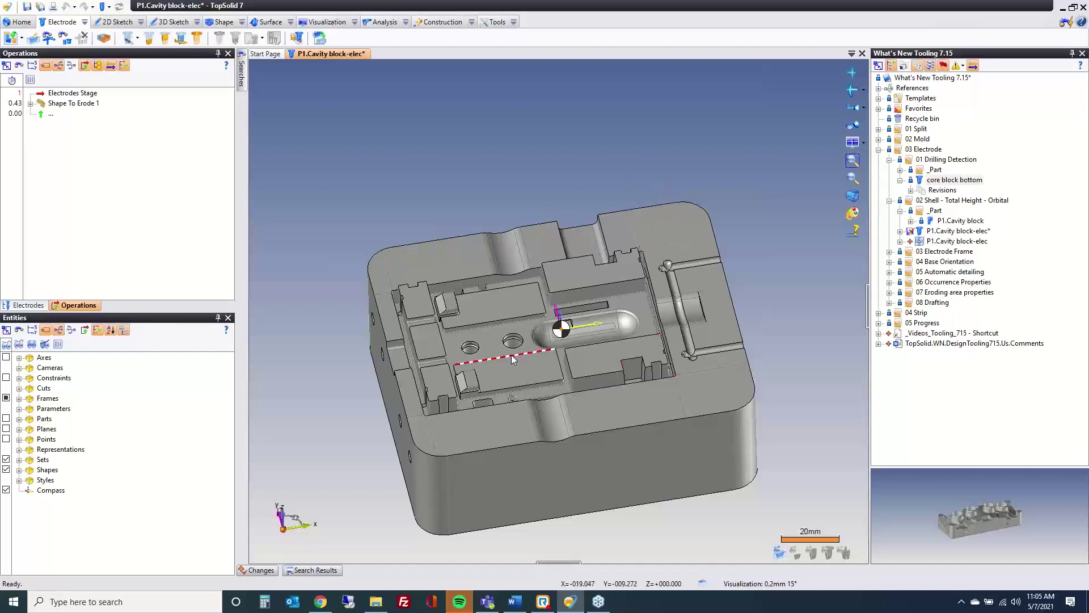
# Start a shell on the hole beside the rounded pocket, bounded by its upper rim and lower edge.
pyautogui.scroll(3, 510, 350)
pyautogui.scroll(3, 512, 349)
pyautogui.moveTo(579, 291)
pyautogui.mouseDown(button='middle')
pyautogui.moveTo(596, 364)
pyautogui.moveTo(595, 295)
pyautogui.mouseUp(button='middle')
pyautogui.click(149, 38)
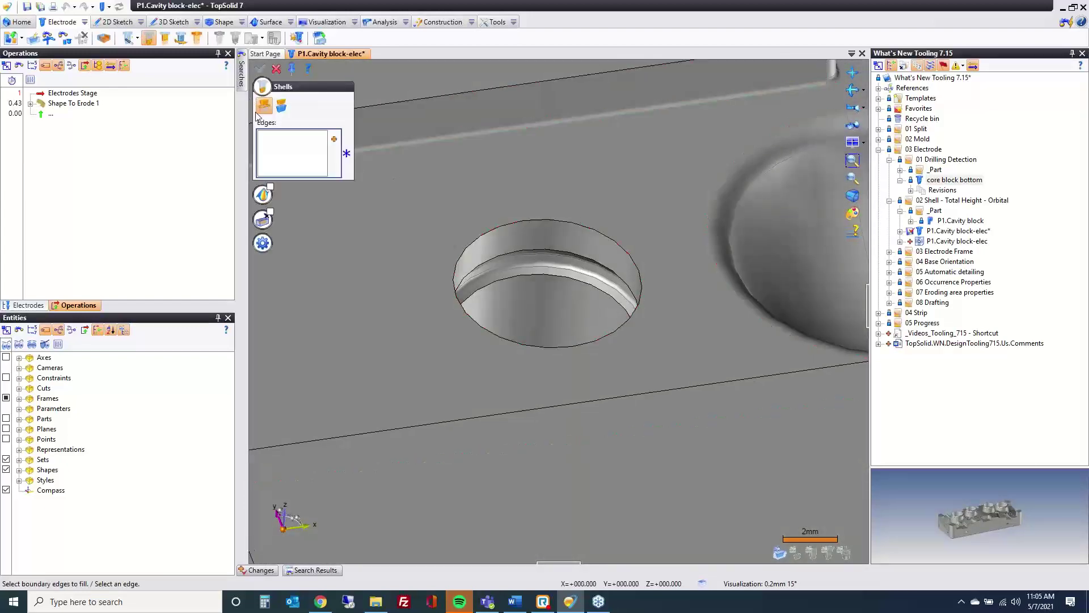
pyautogui.click(572, 221)
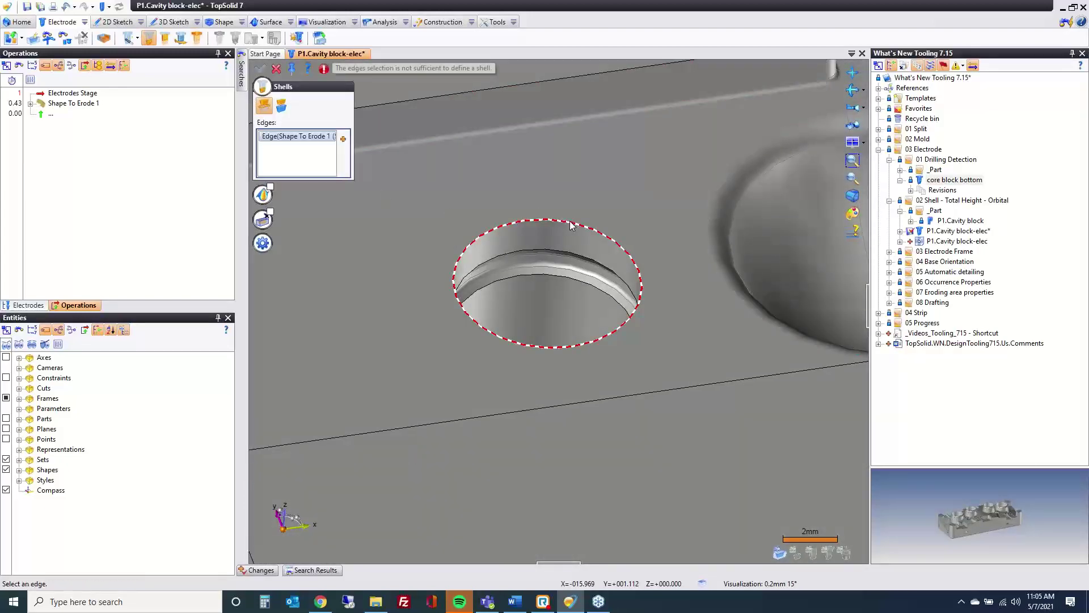
pyautogui.click(572, 281)
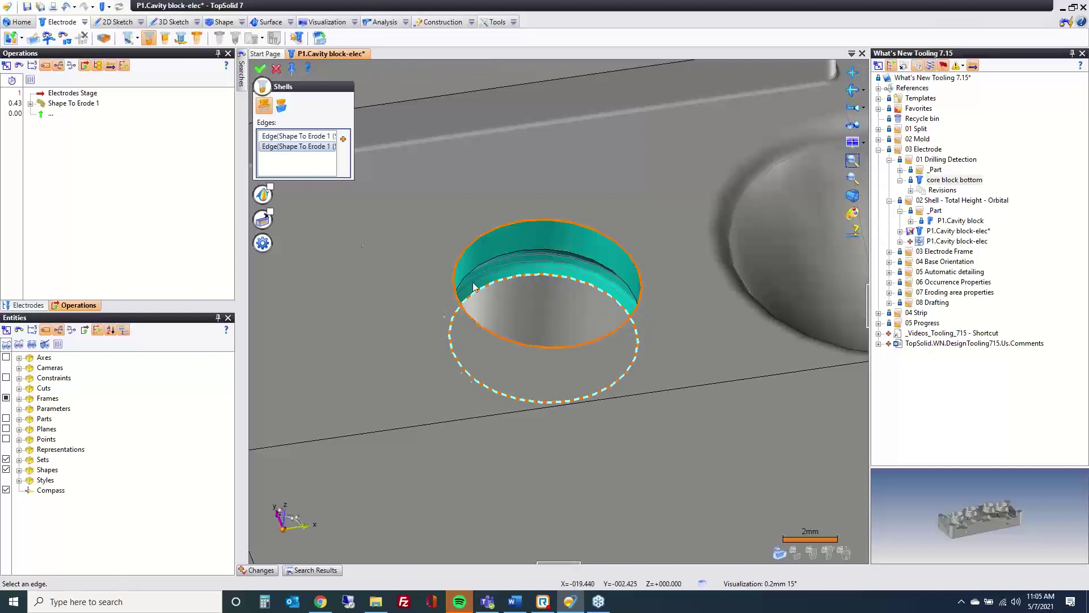
# Close the shell's opening at the hole's lower edge using the Fill method.
pyautogui.click(271, 190)
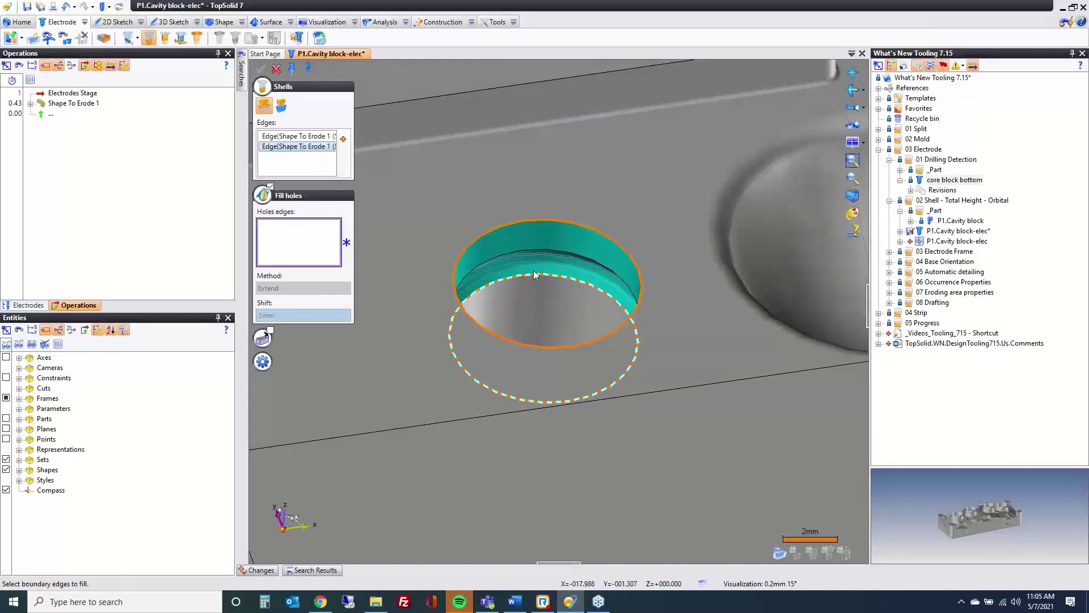
pyautogui.click(488, 276)
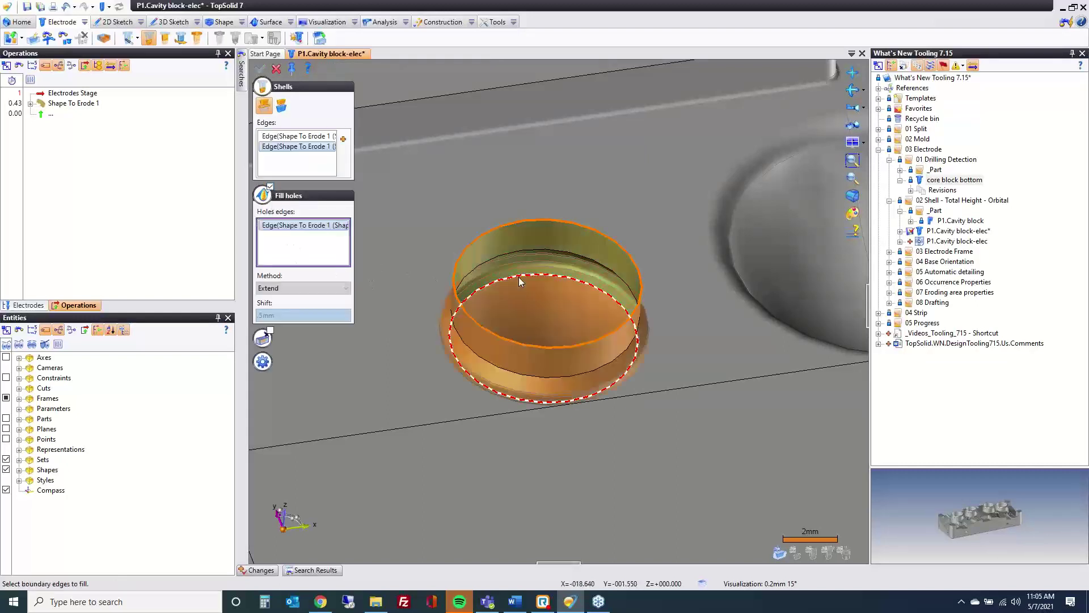
pyautogui.moveTo(531, 272); pyautogui.dragTo(527, 233, button='middle')
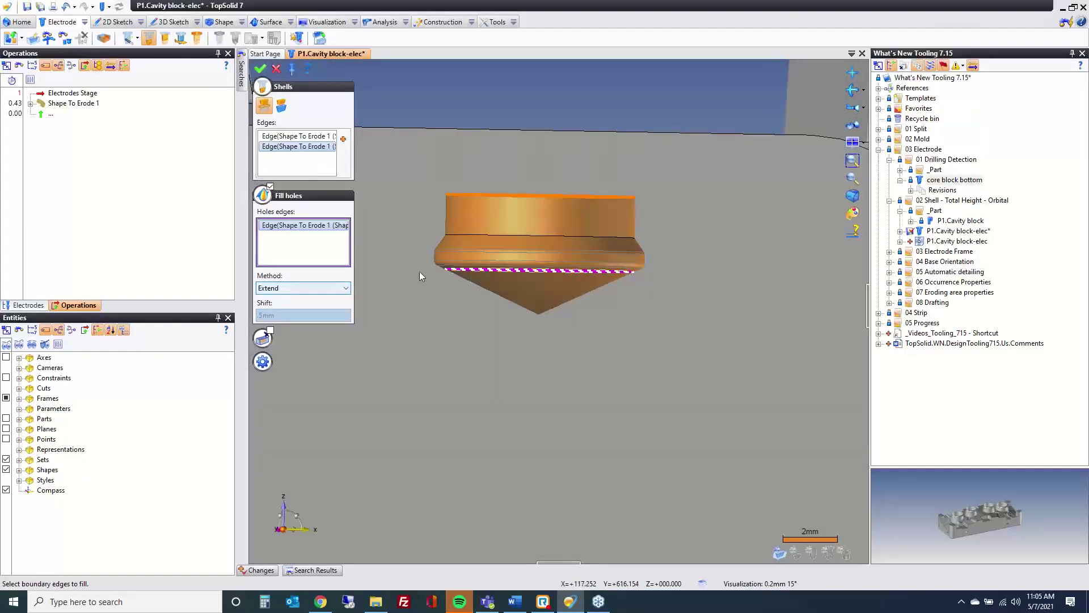
pyautogui.click(289, 288)
pyautogui.click(281, 302)
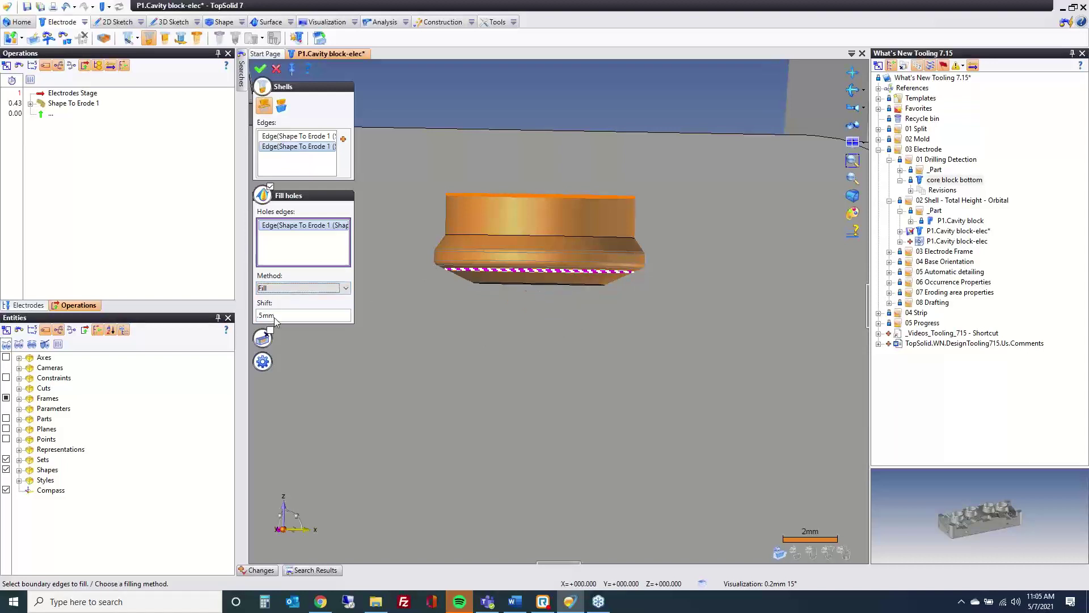
# Try hole-fill shifts of 1 mm and 0.25 mm on the shell.
pyautogui.click(275, 319)
pyautogui.write('1')
pyautogui.press('Return')
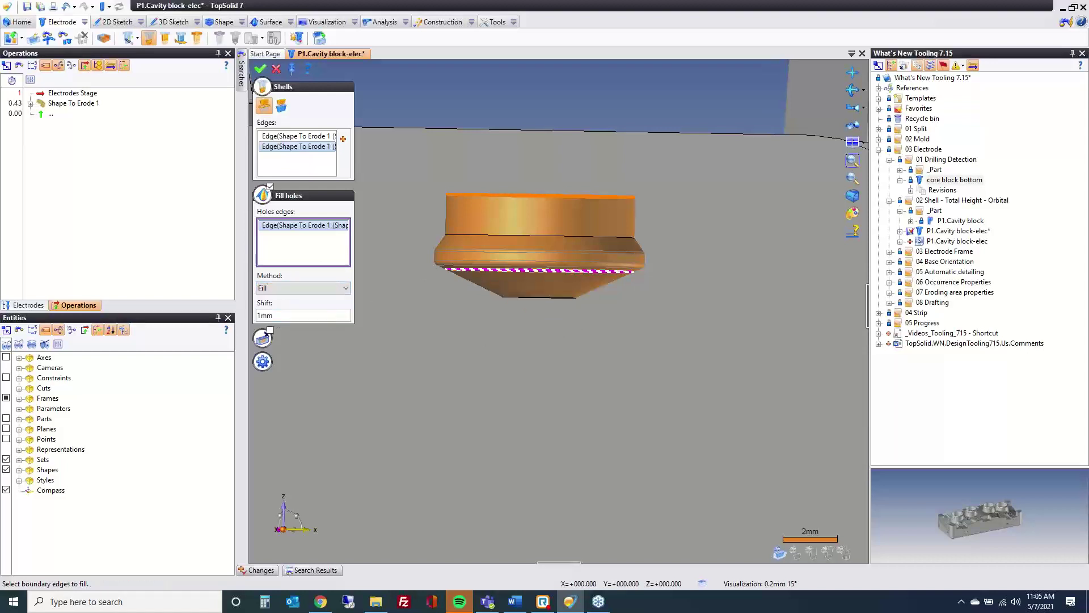
pyautogui.click(274, 315)
pyautogui.write('.25')
pyautogui.press('Return')
# Set the hole-fill shift to 0.5 mm and create the shell.
pyautogui.click(275, 314)
pyautogui.write('.52')
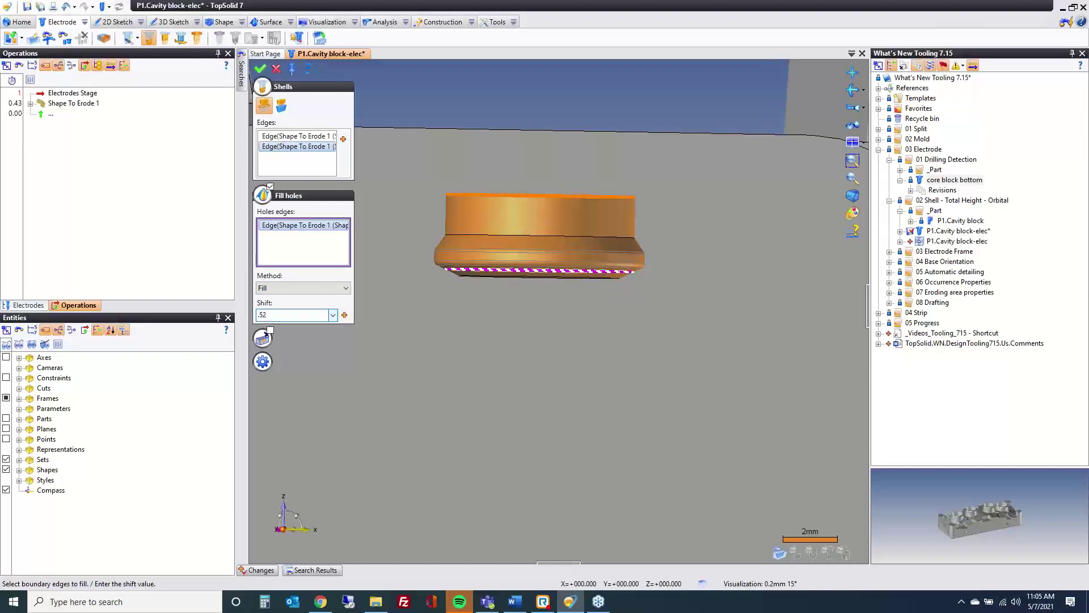
pyautogui.press('BackSpace')
pyautogui.press('Return')
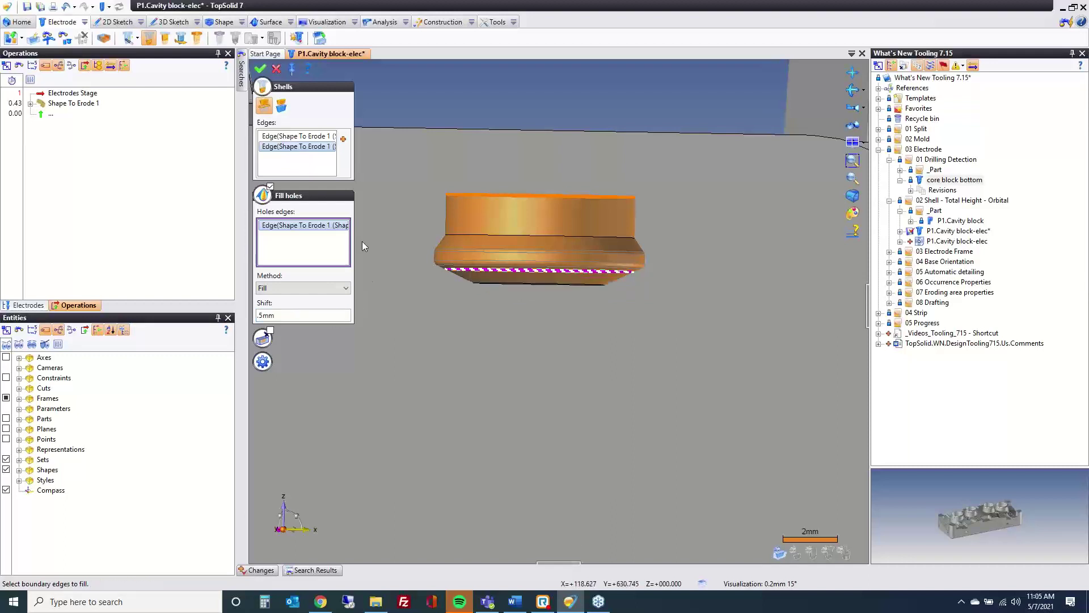
pyautogui.click(260, 69)
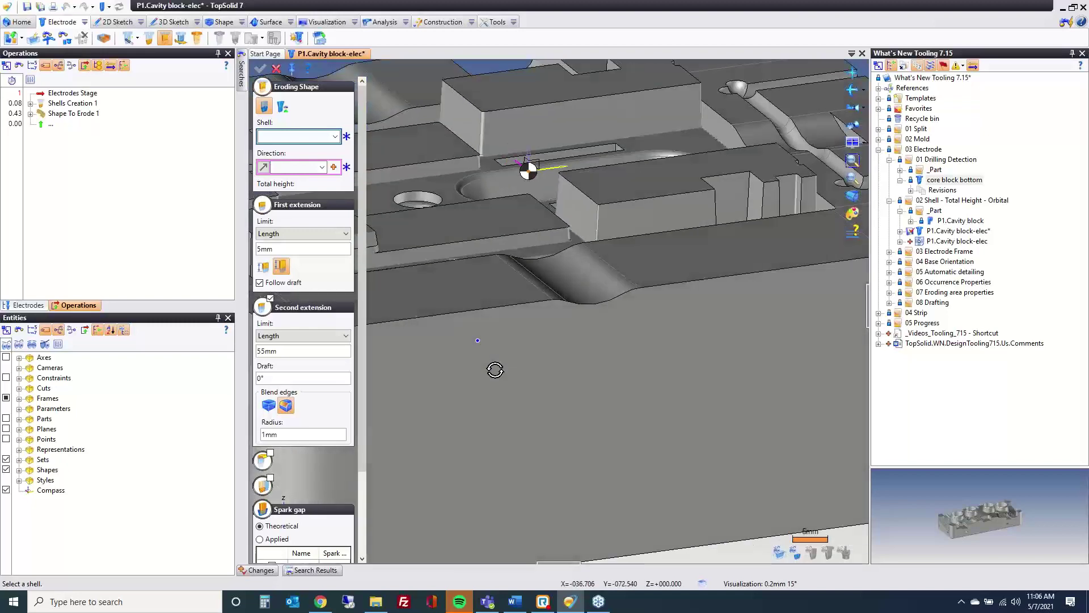
# Create an eroding shape from the filled-hole shell with a 5 mm first extension and no second extension.
pyautogui.scroll(5, 495, 374)
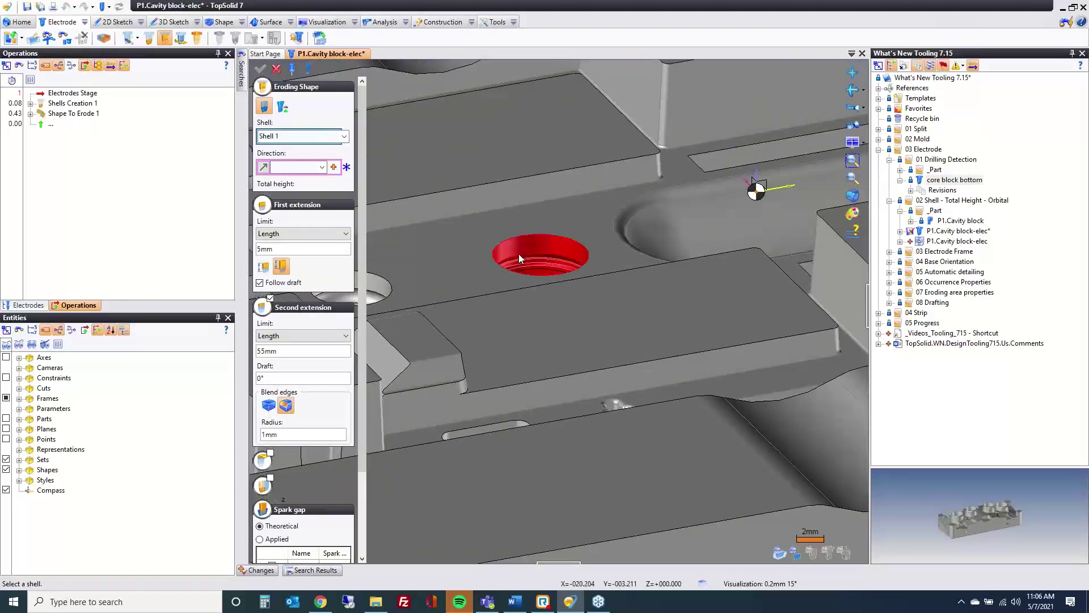
pyautogui.click(518, 253)
pyautogui.scroll(-4, 560, 362)
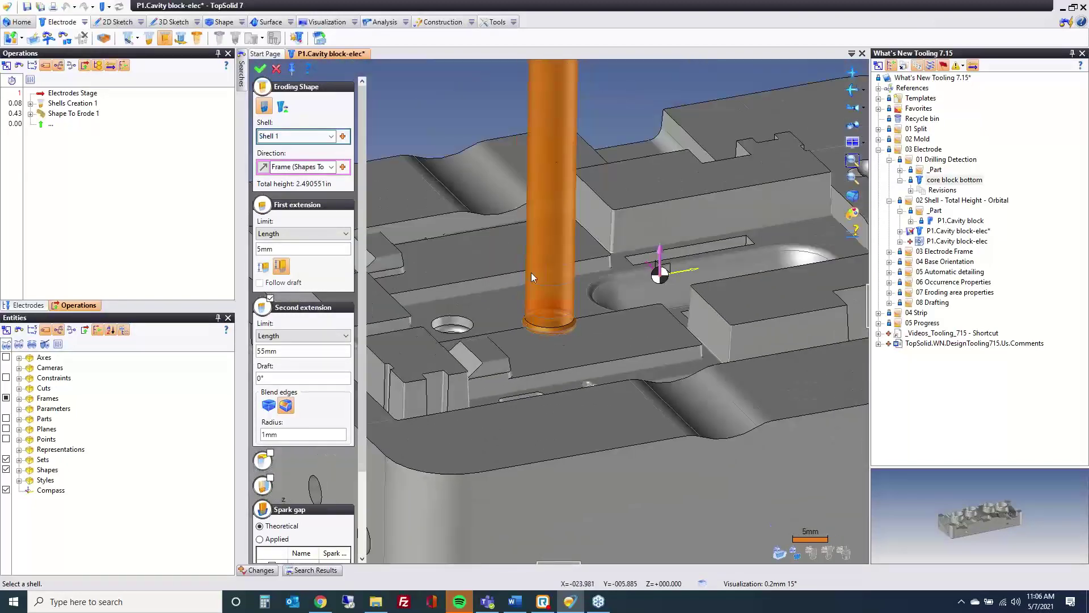
pyautogui.click(278, 306)
pyautogui.click(271, 298)
pyautogui.moveTo(562, 341); pyautogui.dragTo(559, 368, button='middle')
pyautogui.click(260, 69)
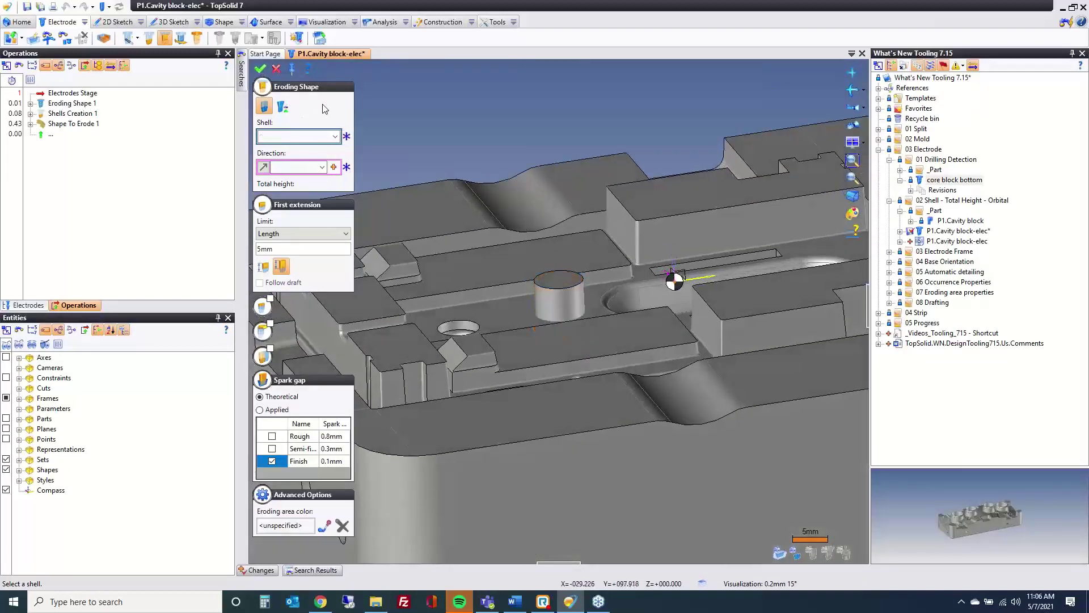
pyautogui.click(276, 69)
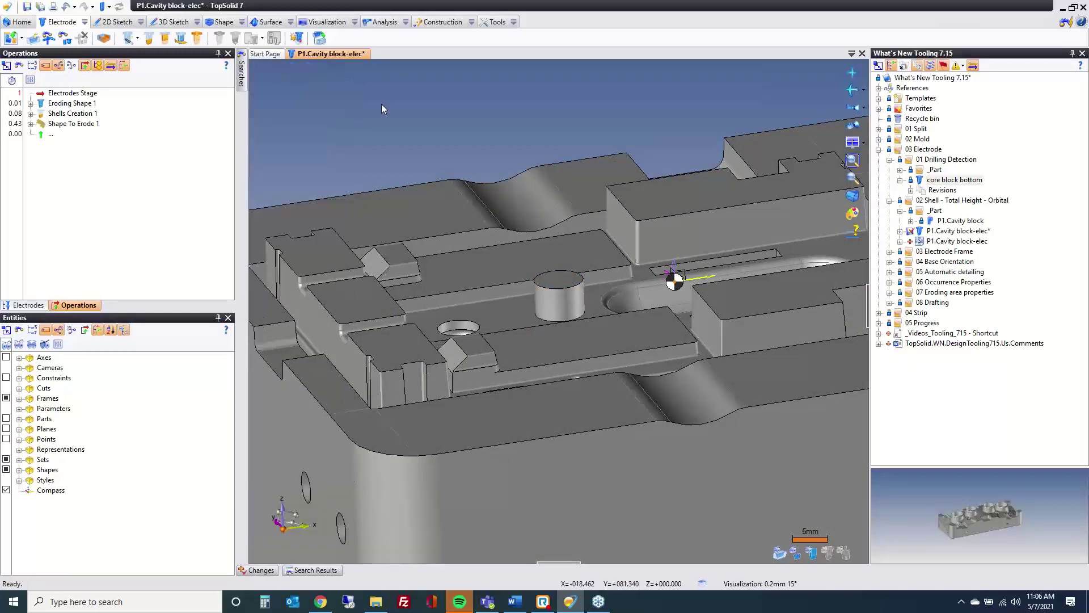
# Cut the model with a vertical plane through the cylindrical eroding shape and view the section from the front.
pyautogui.click(441, 21)
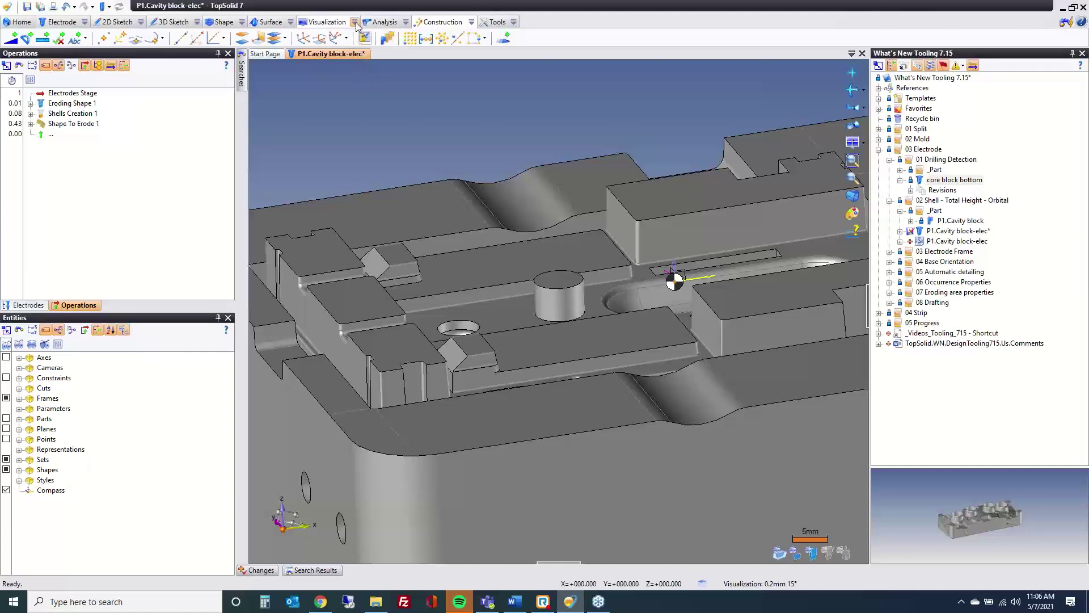
pyautogui.click(381, 21)
pyautogui.click(323, 22)
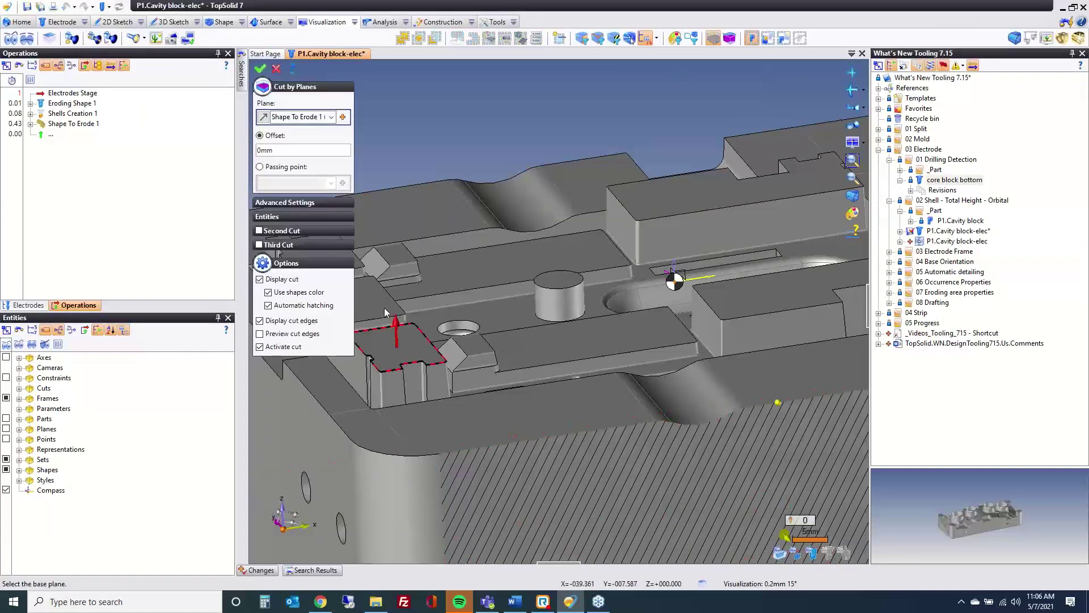
pyautogui.click(559, 273)
pyautogui.click(261, 69)
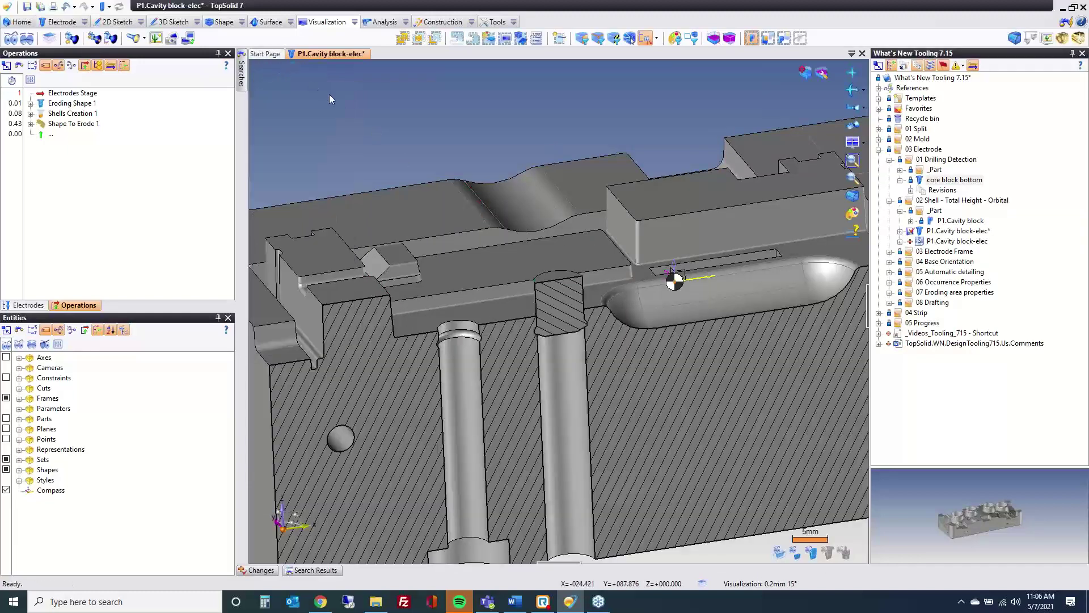
pyautogui.rightClick(483, 109)
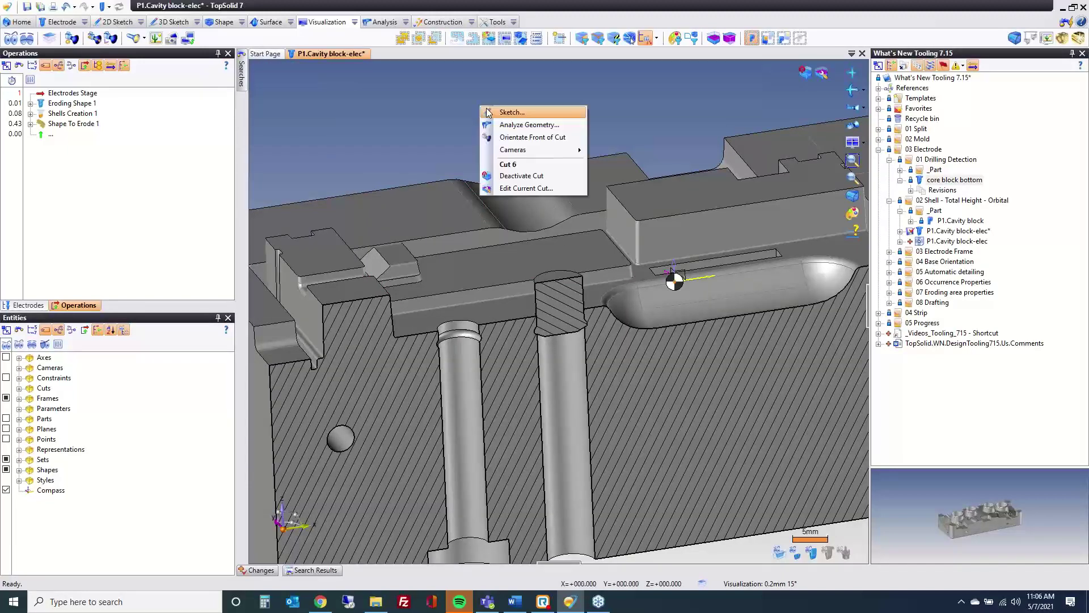
pyautogui.click(522, 138)
pyautogui.scroll(10, 533, 235)
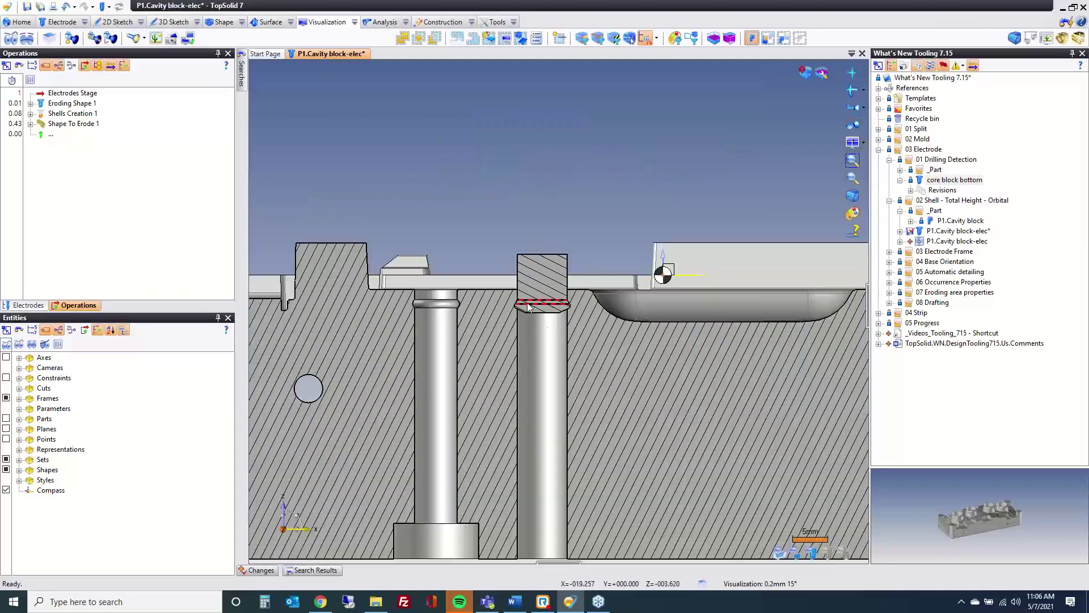
pyautogui.scroll(-5, 488, 237)
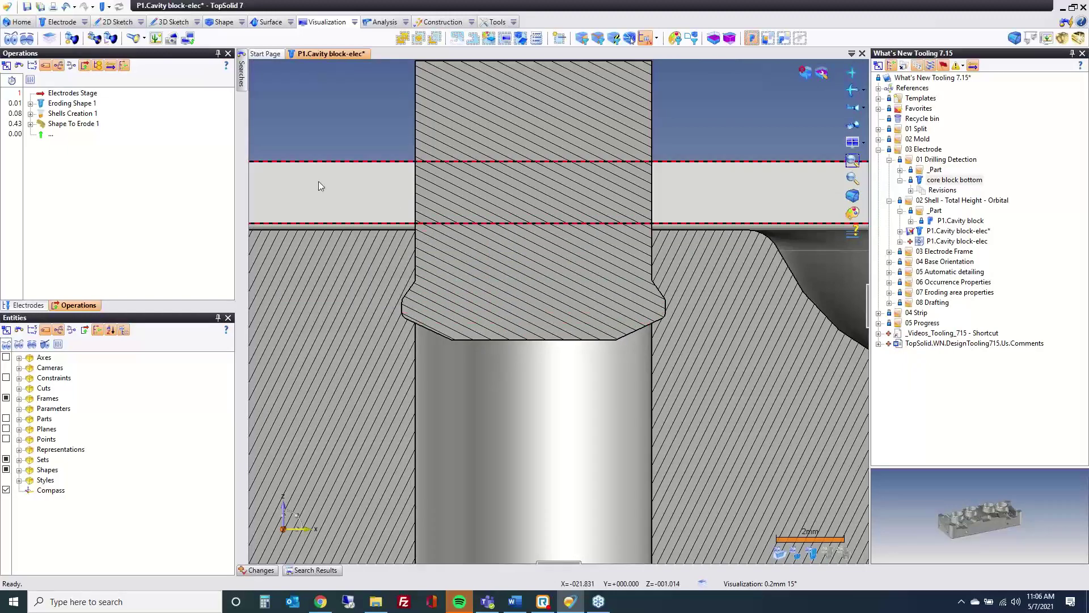
# Start the Orbital command in Offset mode and read its help page on the undersizing modes.
pyautogui.click(59, 22)
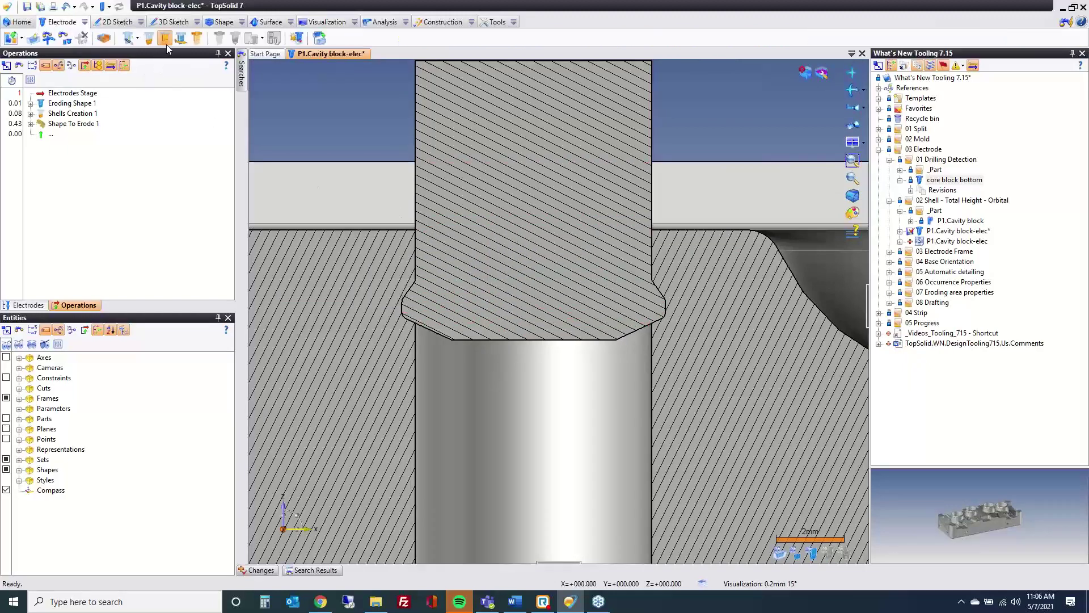
pyautogui.click(180, 38)
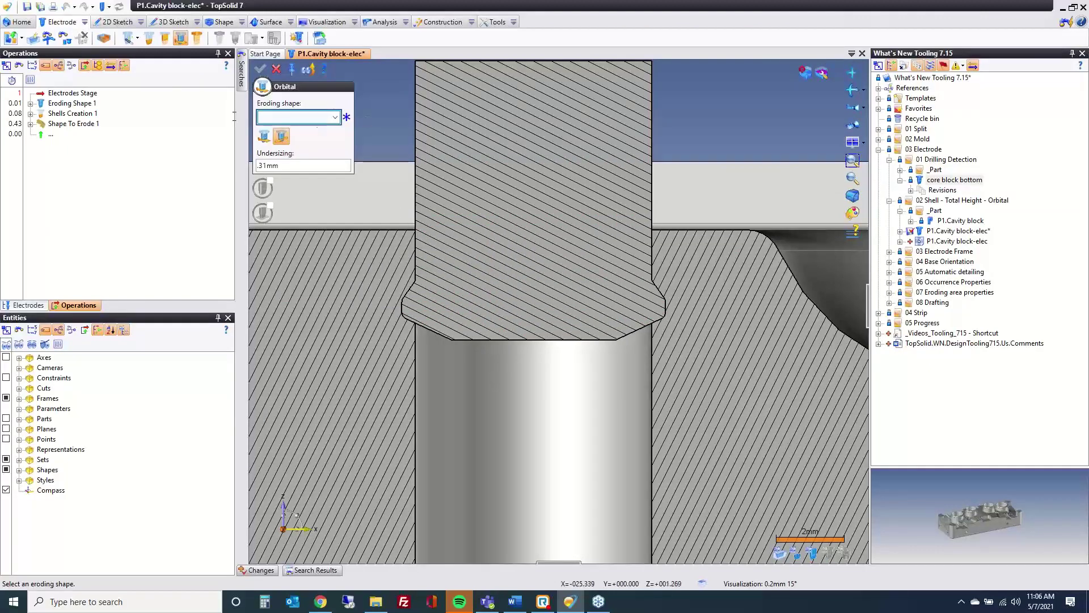
pyautogui.click(271, 137)
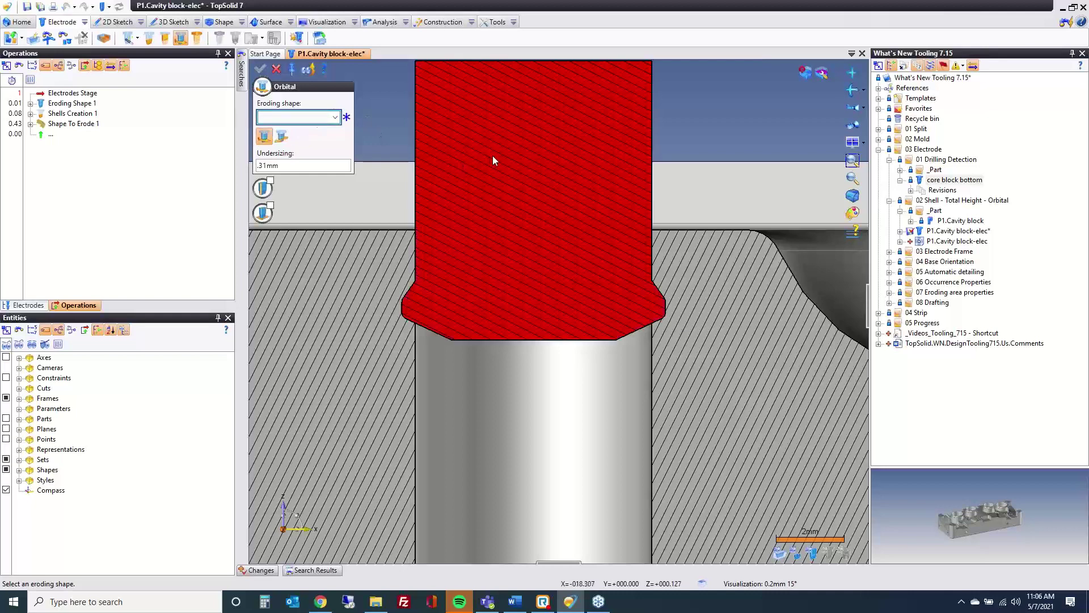
pyautogui.press('F1')
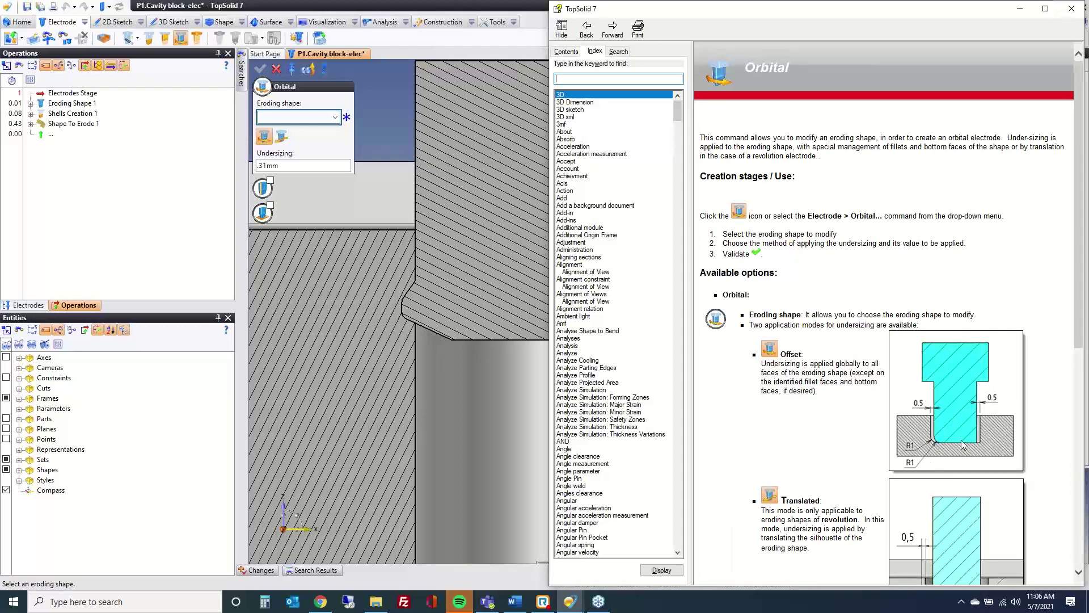
pyautogui.scroll(-5, 965, 446)
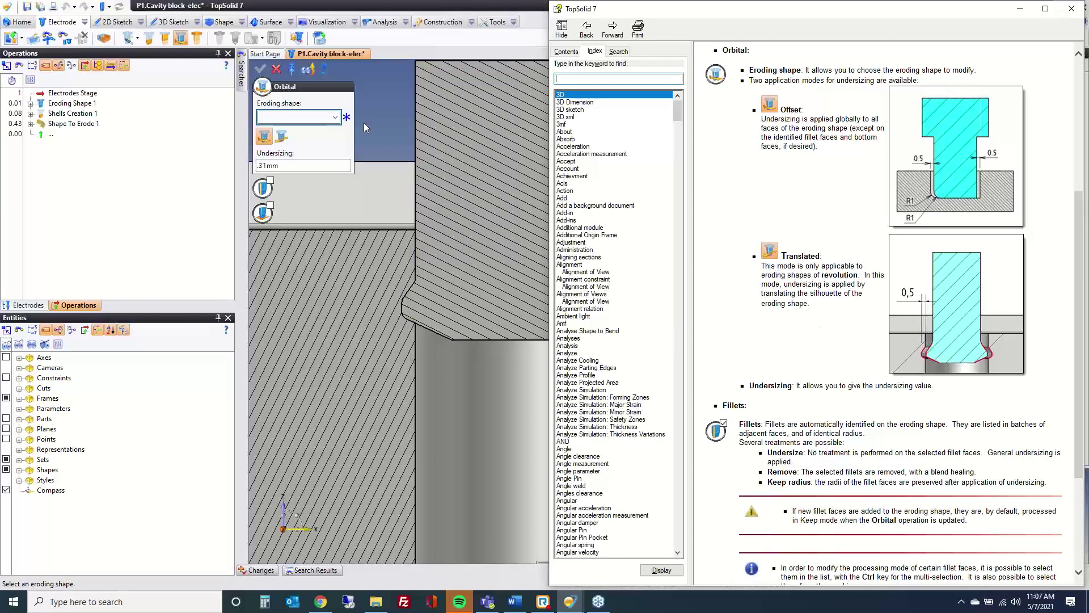
# Select the cylindrical eroding shape for the orbital operation, use Translated undersizing, and close the help window.
pyautogui.click(386, 111)
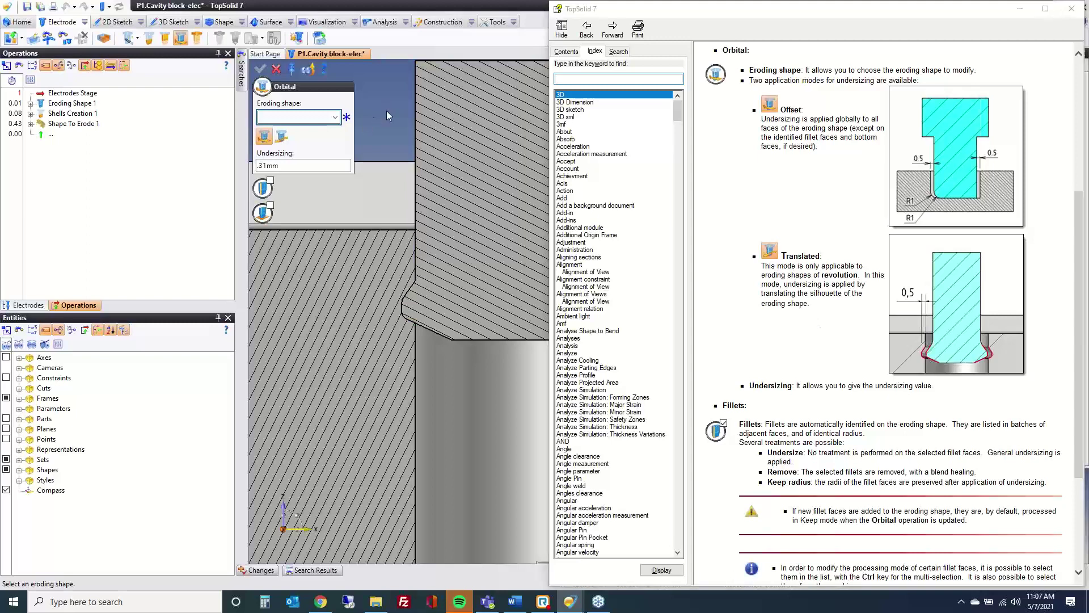
pyautogui.click(461, 146)
pyautogui.click(277, 138)
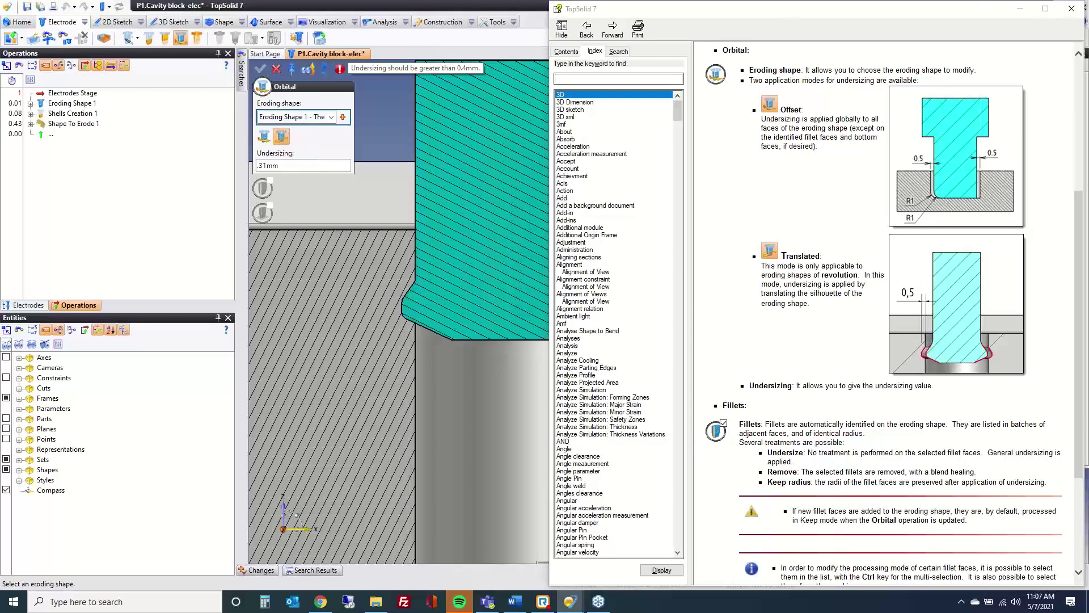
pyautogui.click(1071, 8)
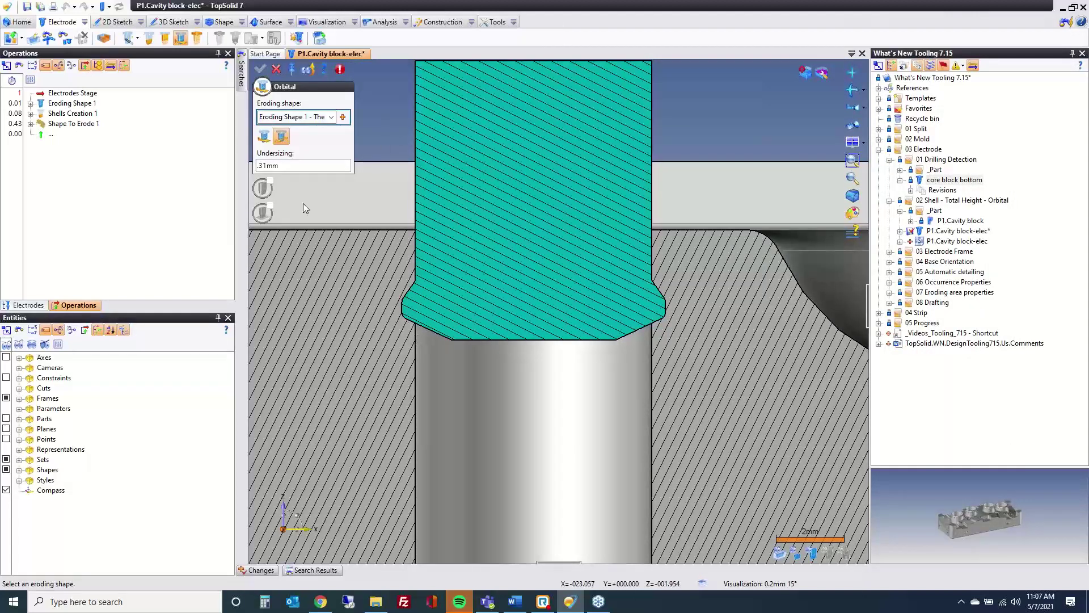
# Try an orbital undersizing of 0.41 mm.
pyautogui.click(278, 165)
pyautogui.write('.41')
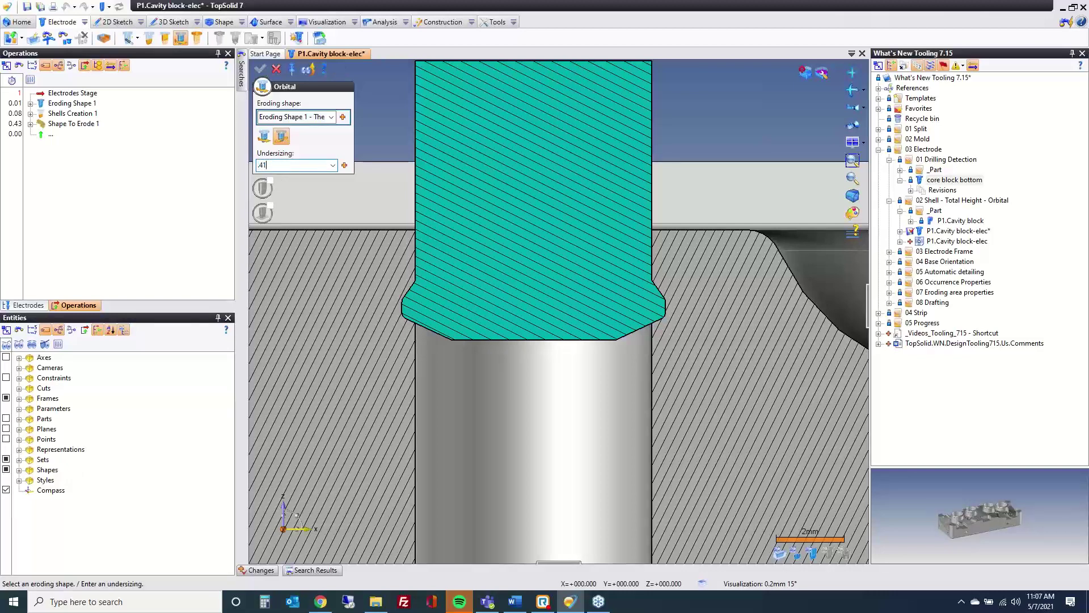
pyautogui.press('Return')
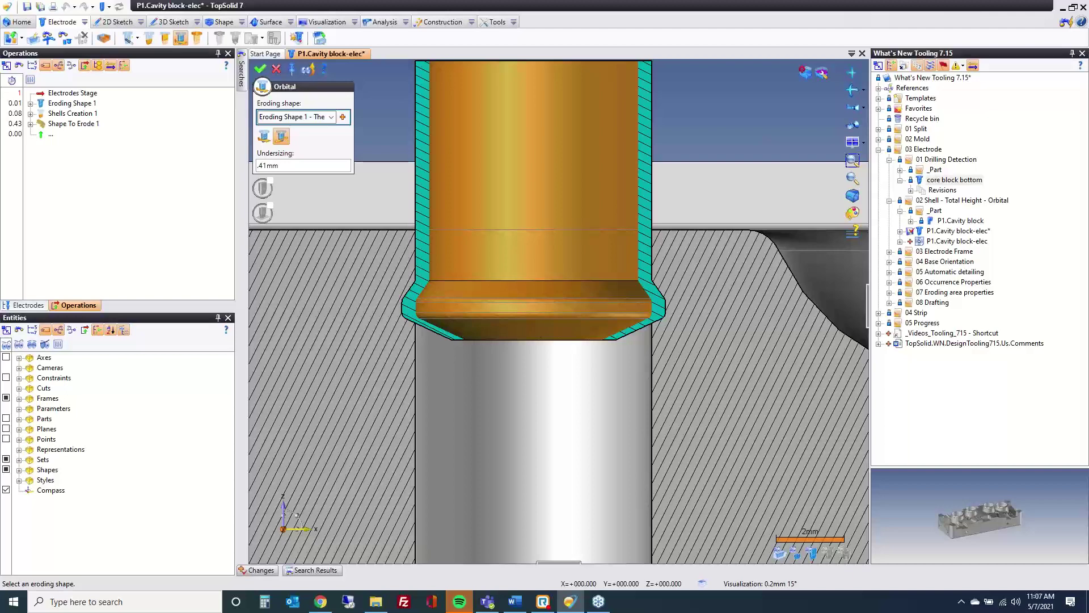
# Set the orbital undersizing to 0.5 mm, create the orbital shape, and leave the command.
pyautogui.click(278, 165)
pyautogui.write('.5')
pyautogui.press('Return')
pyautogui.scroll(5, 445, 335)
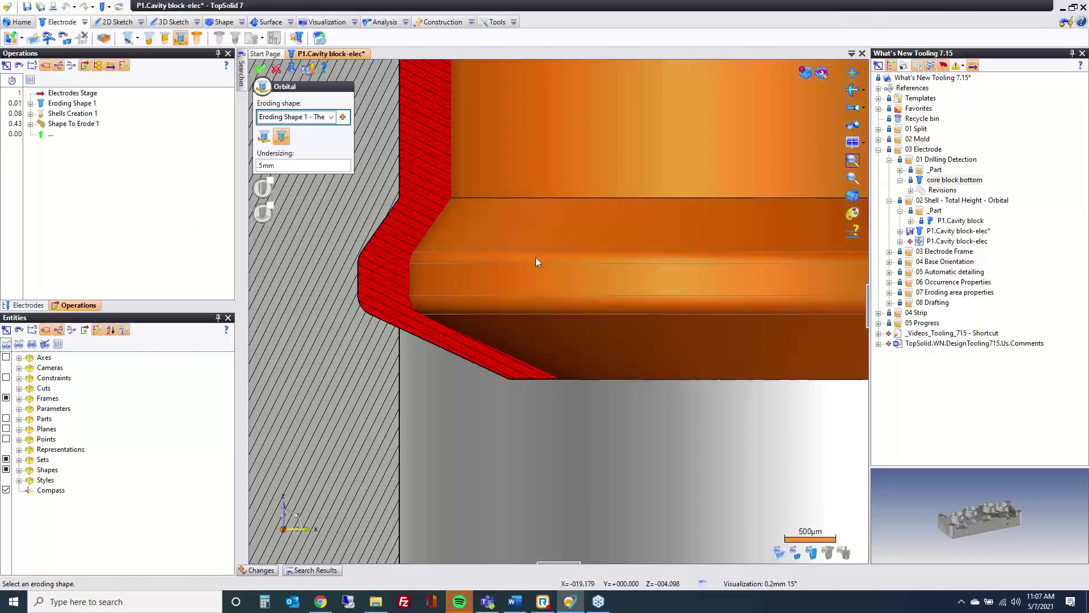
pyautogui.scroll(-2, 484, 294)
pyautogui.click(482, 294)
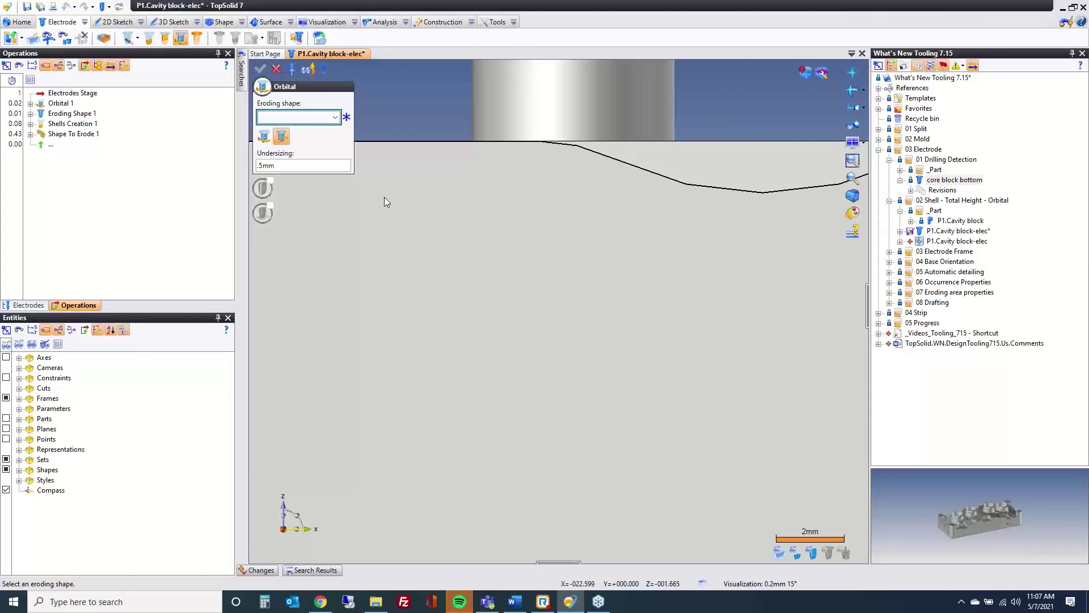
pyautogui.click(276, 69)
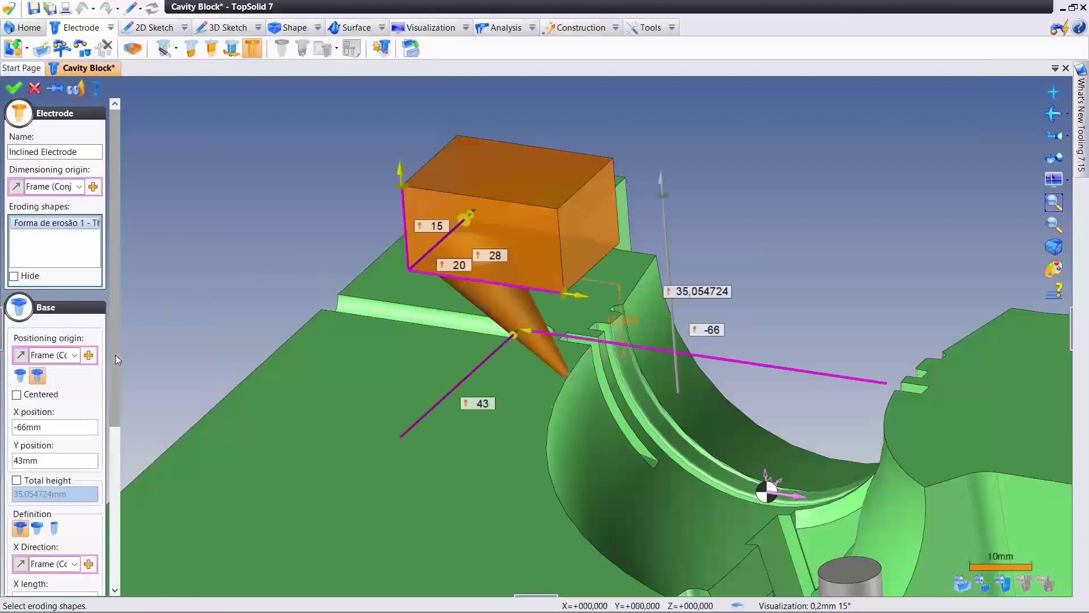
# Align the inclined electrode's base with the eroding shape instead of the positioning origin direction.
pyautogui.click(21, 381)
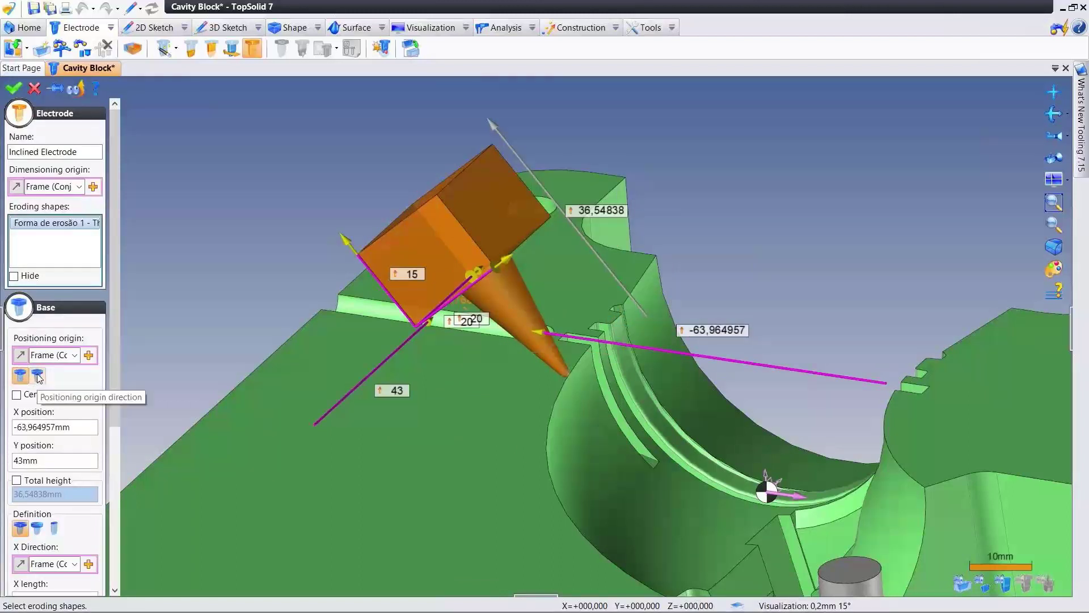
# Orient the inclined electrode's base along the positioning origin direction and shift its X position to -75.7 mm.
pyautogui.click(38, 376)
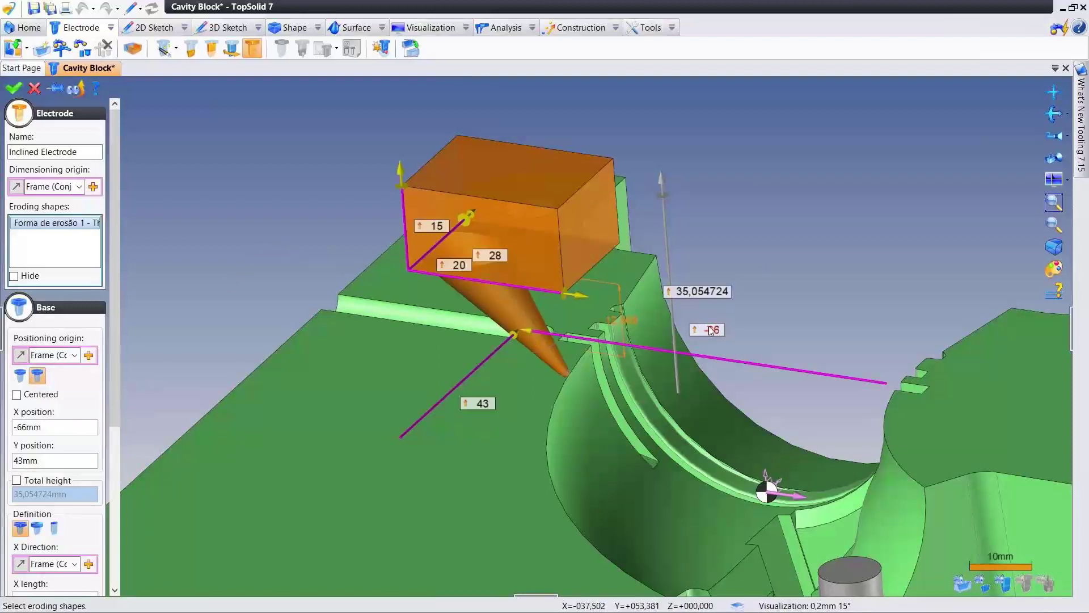
pyautogui.moveTo(529, 330); pyautogui.dragTo(502, 328)
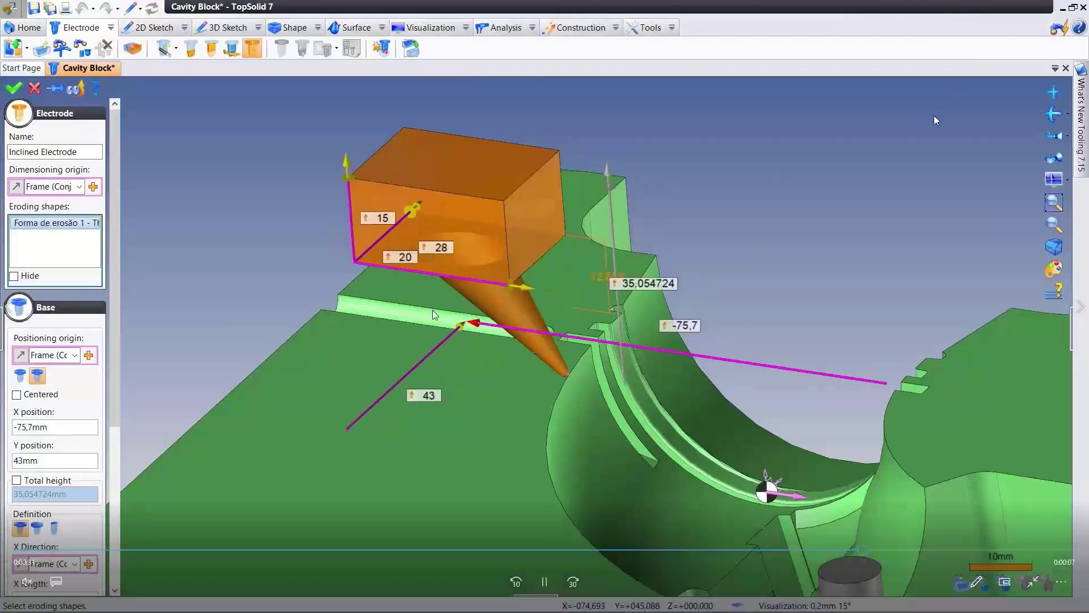
pyautogui.press('Escape')
pyautogui.hotkey('alt', 'Tab')
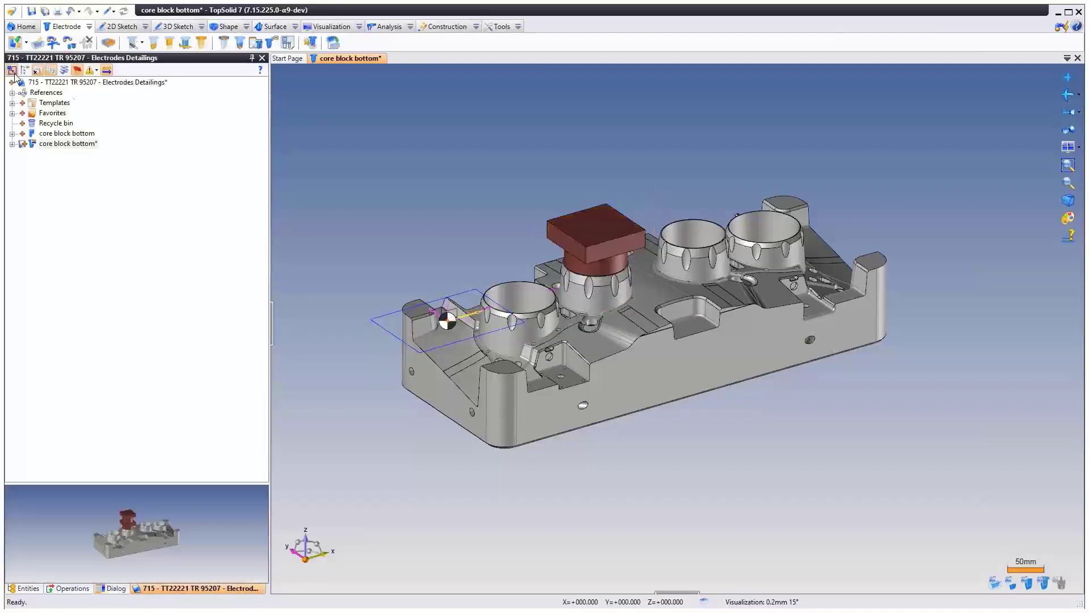
# Open the red electrode's own document from the core block to view the electrode part.
pyautogui.rightClick(602, 226)
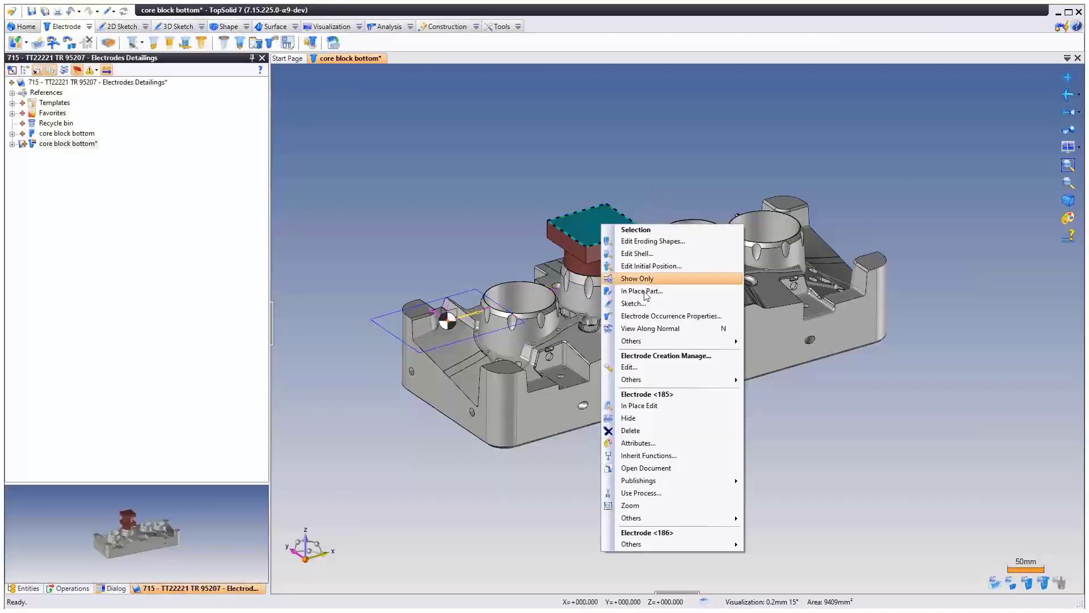
pyautogui.click(670, 469)
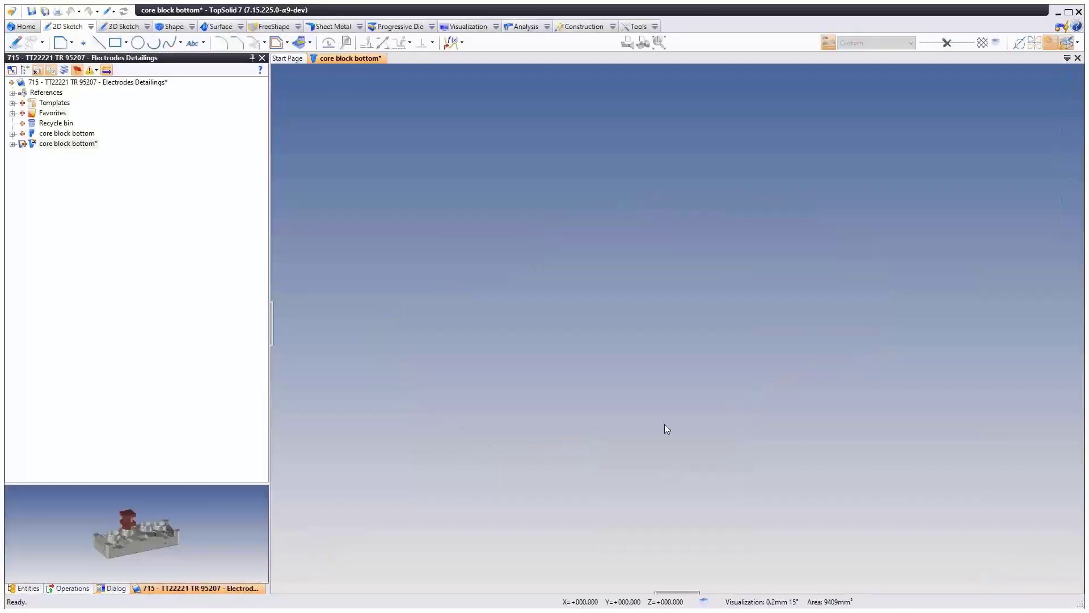
pyautogui.click(112, 12)
pyautogui.click(149, 37)
pyautogui.moveTo(321, 175)
pyautogui.mouseDown(button='middle')
pyautogui.moveTo(407, 235)
pyautogui.moveTo(258, 231)
pyautogui.moveTo(404, 59)
pyautogui.mouseUp(button='middle')
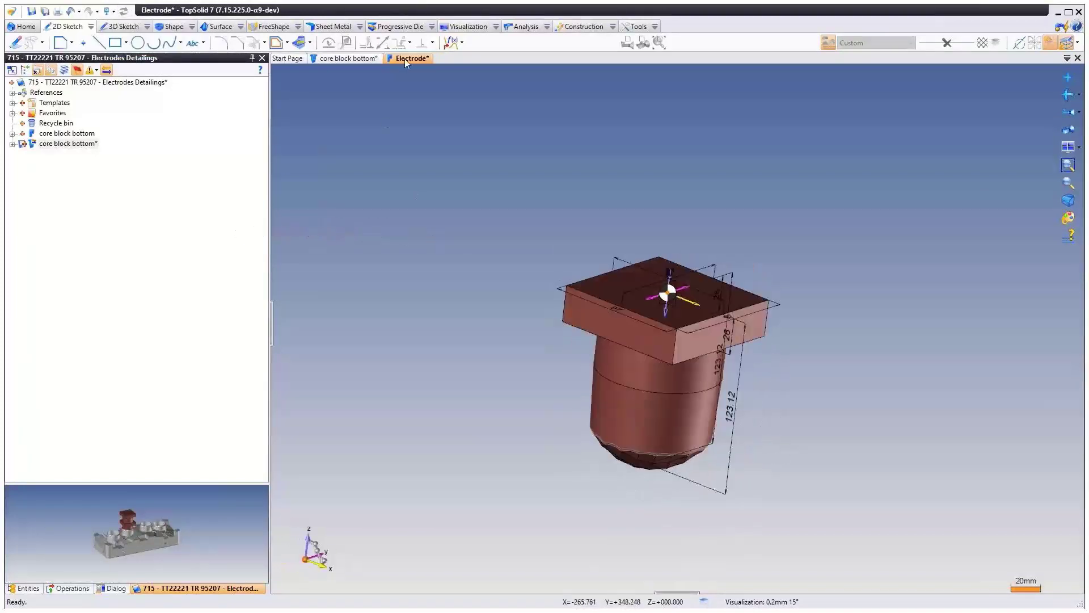
# Return to the core block bottom document and start an Electrodes Draft from a drafting template.
pyautogui.click(362, 58)
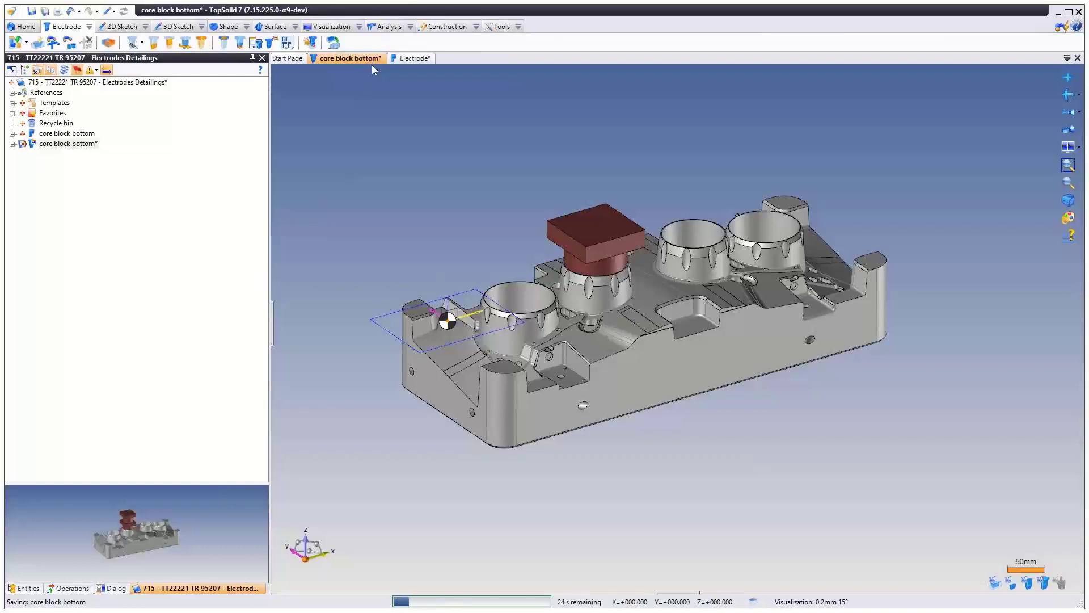
pyautogui.click(287, 43)
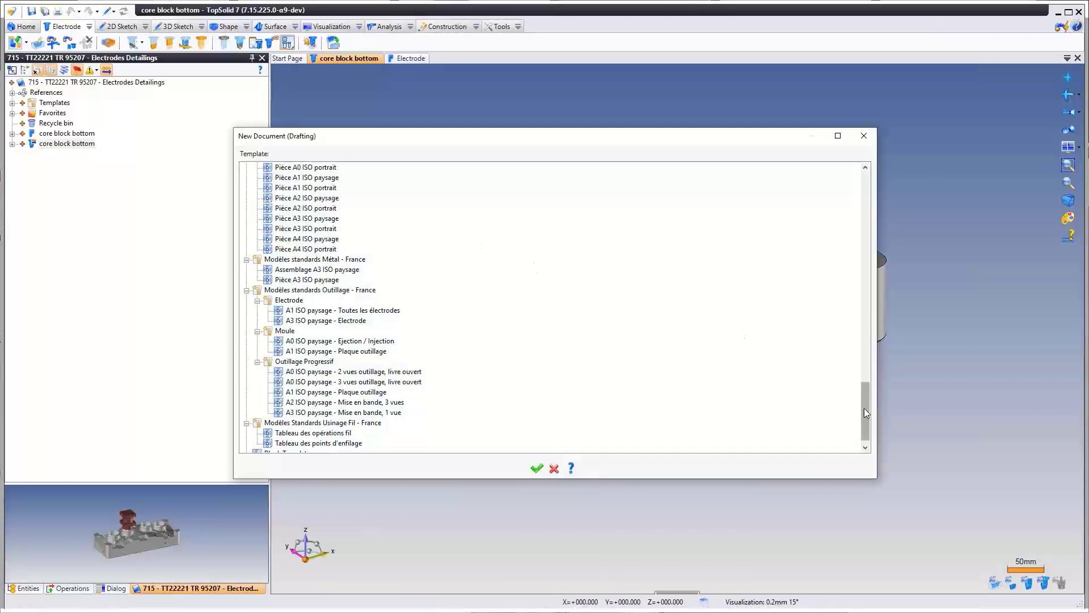
pyautogui.moveTo(864, 407); pyautogui.dragTo(865, 193)
pyautogui.doubleClick(300, 189)
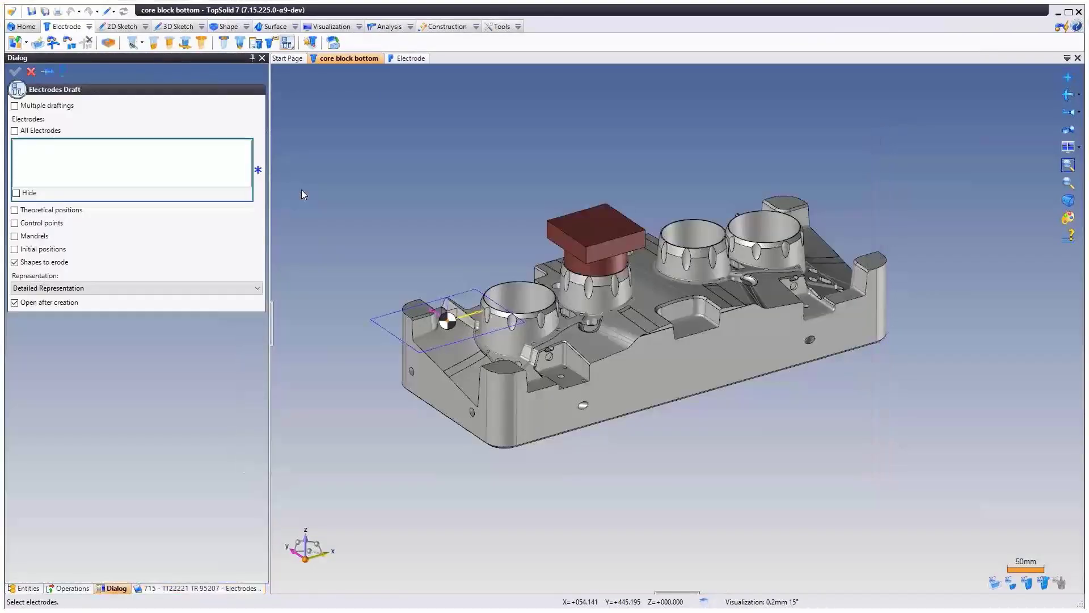
# Create the electrode draft for the red electrode, including the shapes to erode and using Detailed Representation.
pyautogui.click(590, 234)
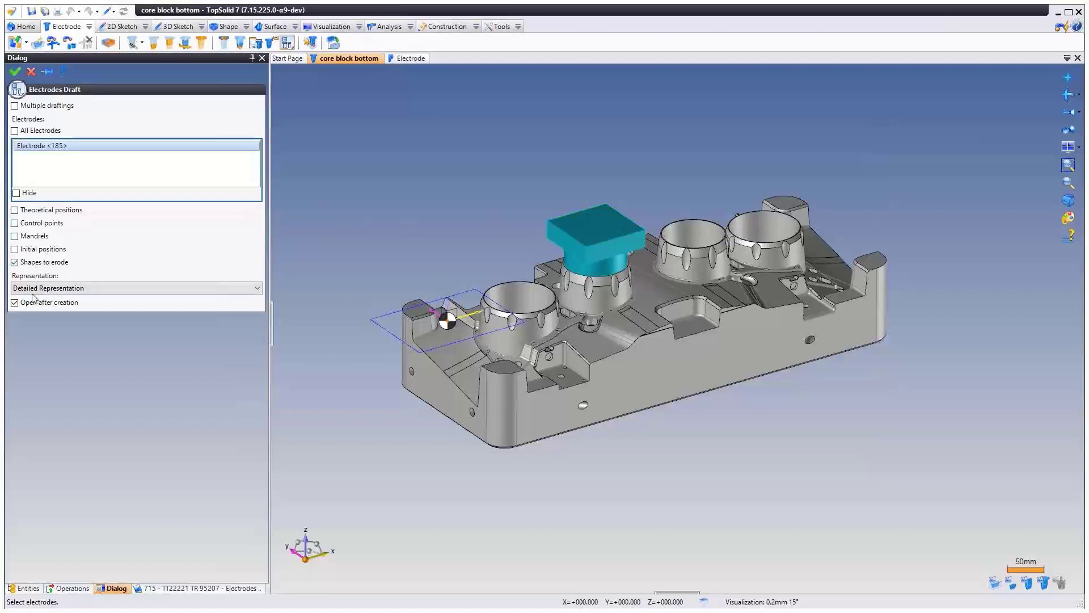
pyautogui.rightClick(411, 227)
pyautogui.click(417, 228)
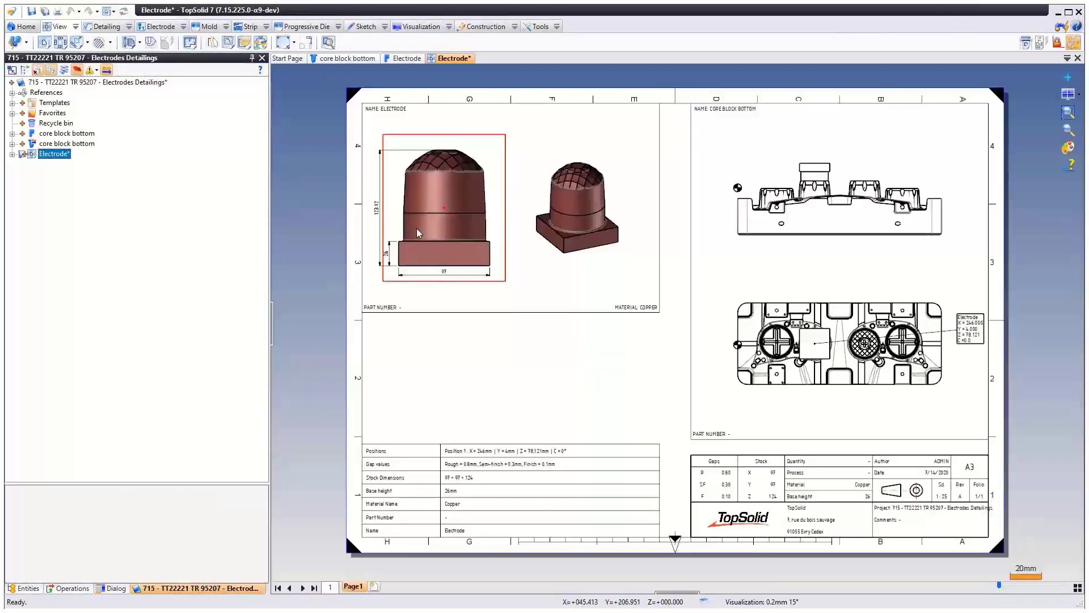
pyautogui.scroll(5, 365, 214)
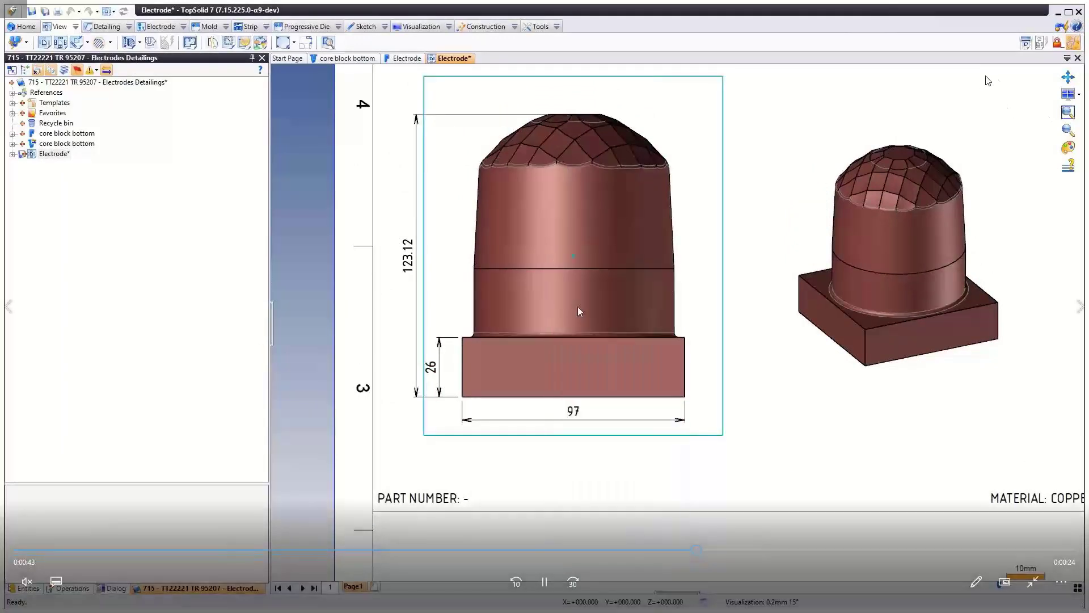
pyautogui.press('Escape')
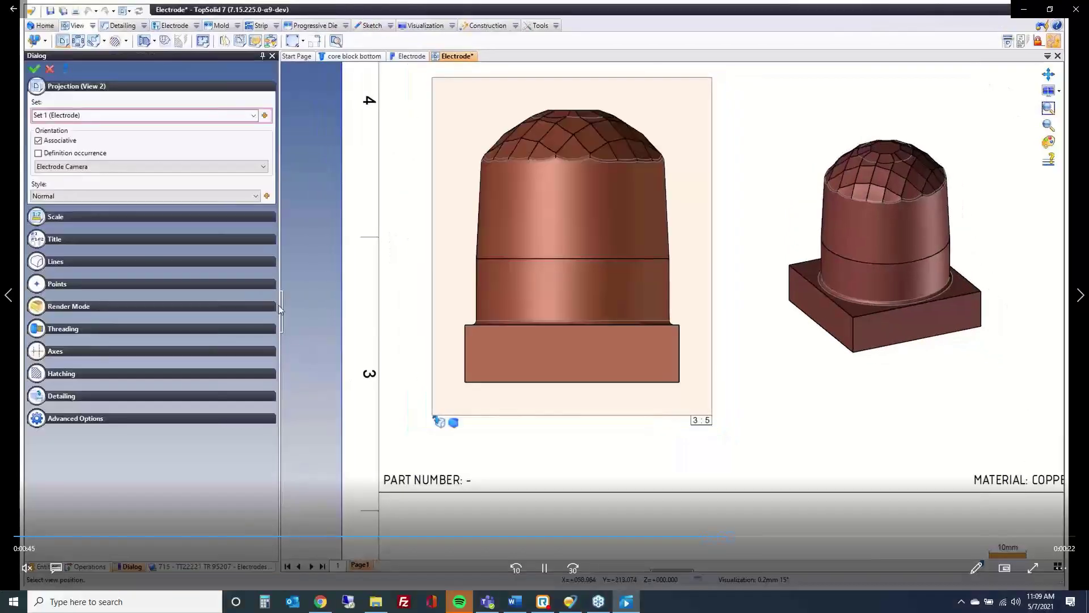
pyautogui.click(1075, 10)
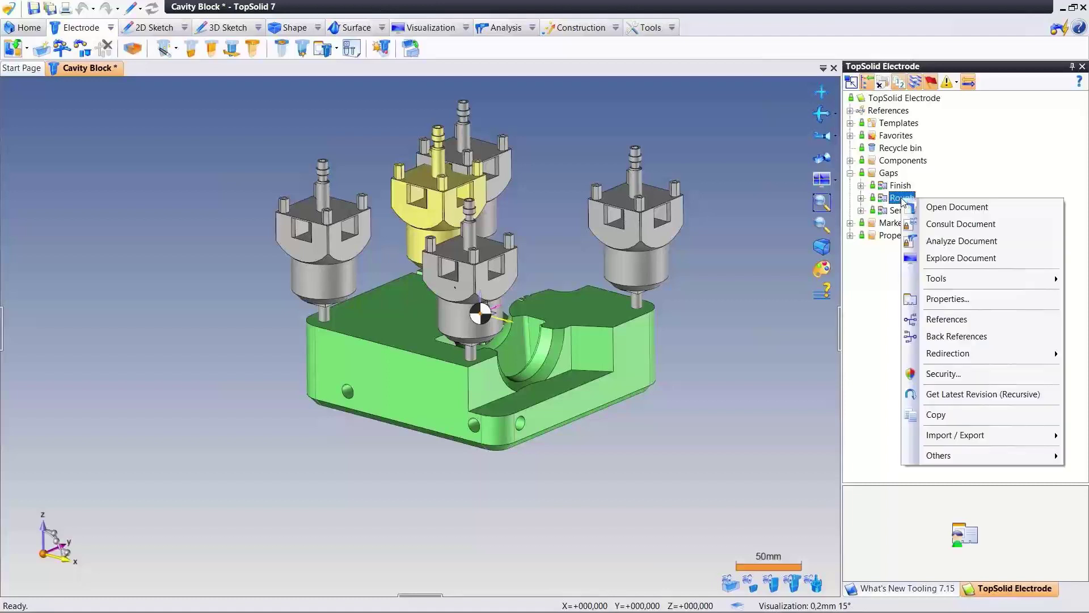
# Copy the Rough gap from the TopSolid Electrode library and add a "Gaps For Occurences" folder under Electrode in _My Library.
pyautogui.click(946, 416)
pyautogui.click(908, 589)
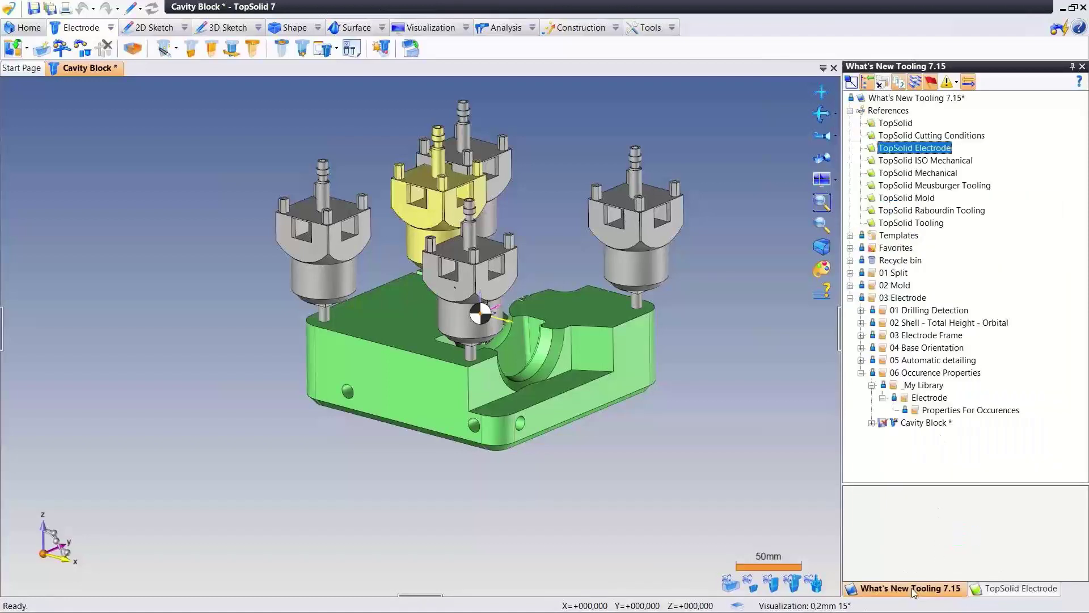
pyautogui.rightClick(930, 397)
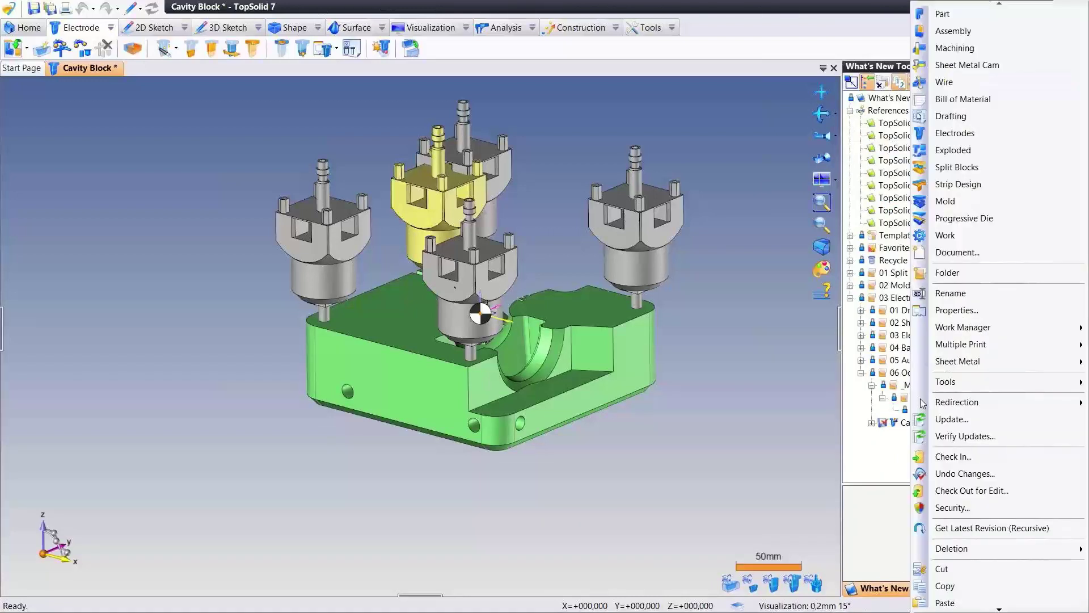
pyautogui.click(948, 278)
pyautogui.write('G')
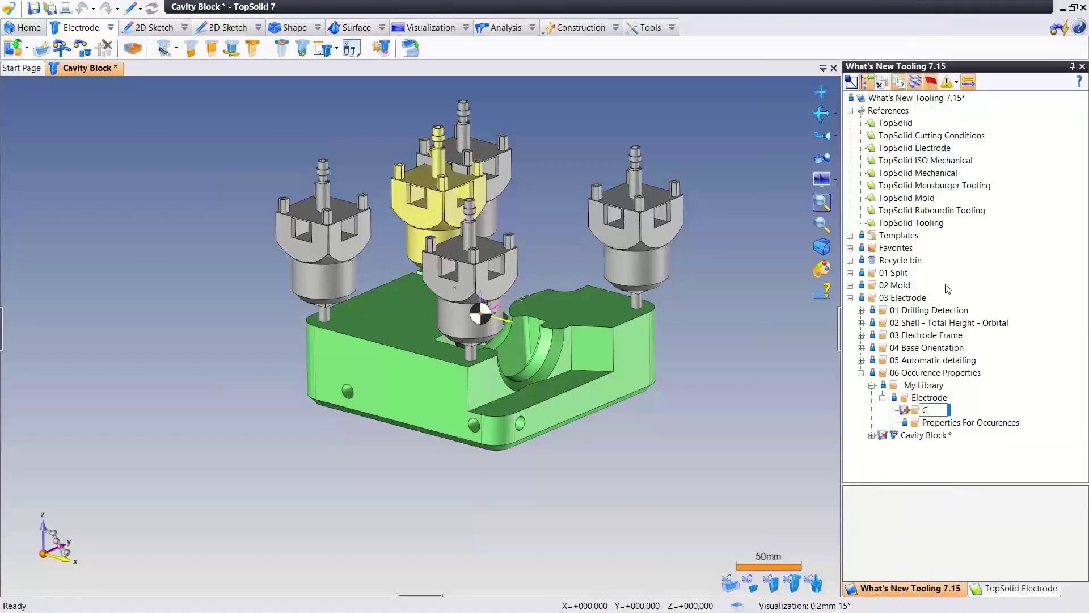
pyautogui.write('aps For Occurences')
pyautogui.press('Return')
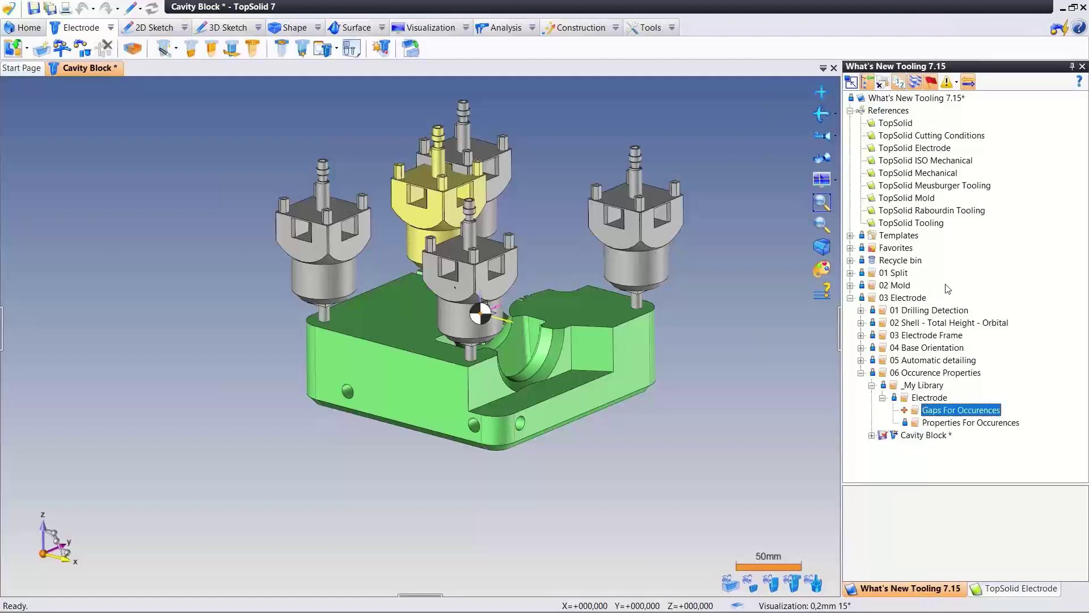
# Paste the Rough gap into the Gaps For Occurences folder and open its property definition.
pyautogui.hotkey('ctrl', 'v')
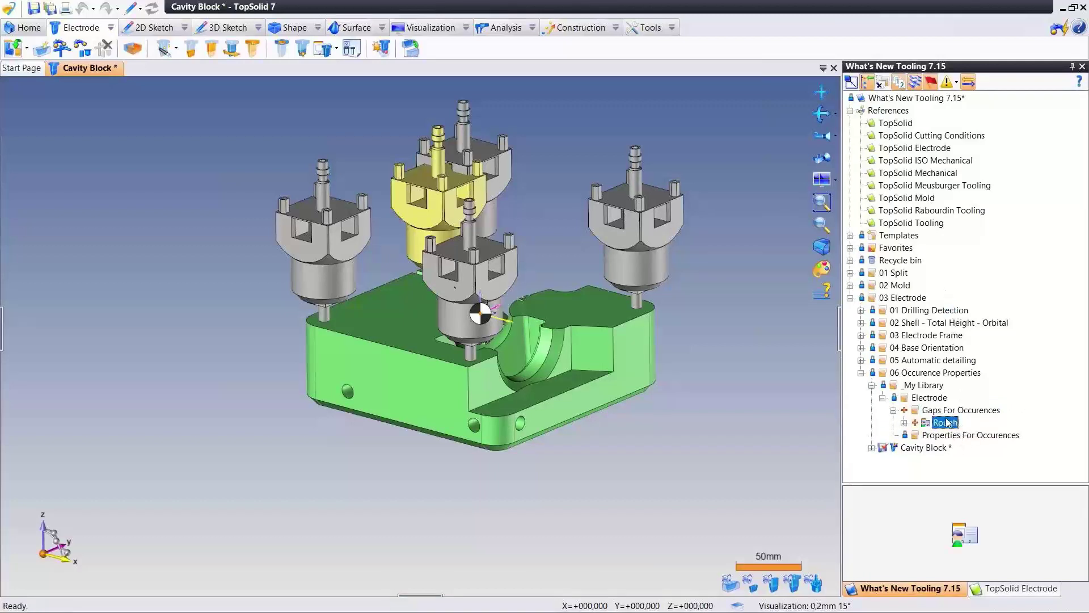
pyautogui.doubleClick(945, 424)
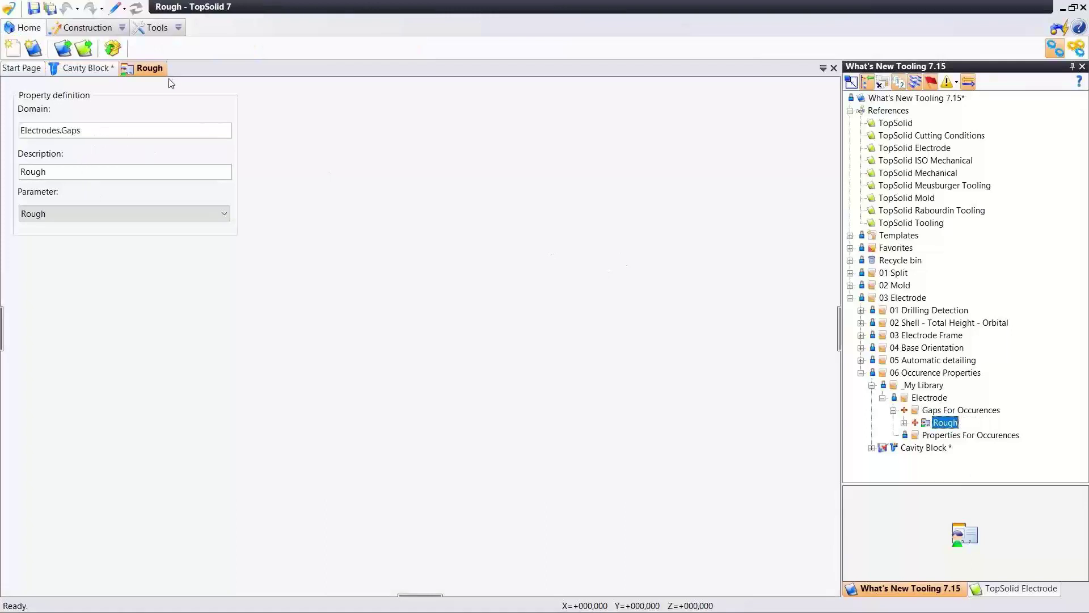
# Start Electrode Occurrence Properties in the Cavity Block document and read its help, including the linked electrode properties topic.
pyautogui.click(86, 68)
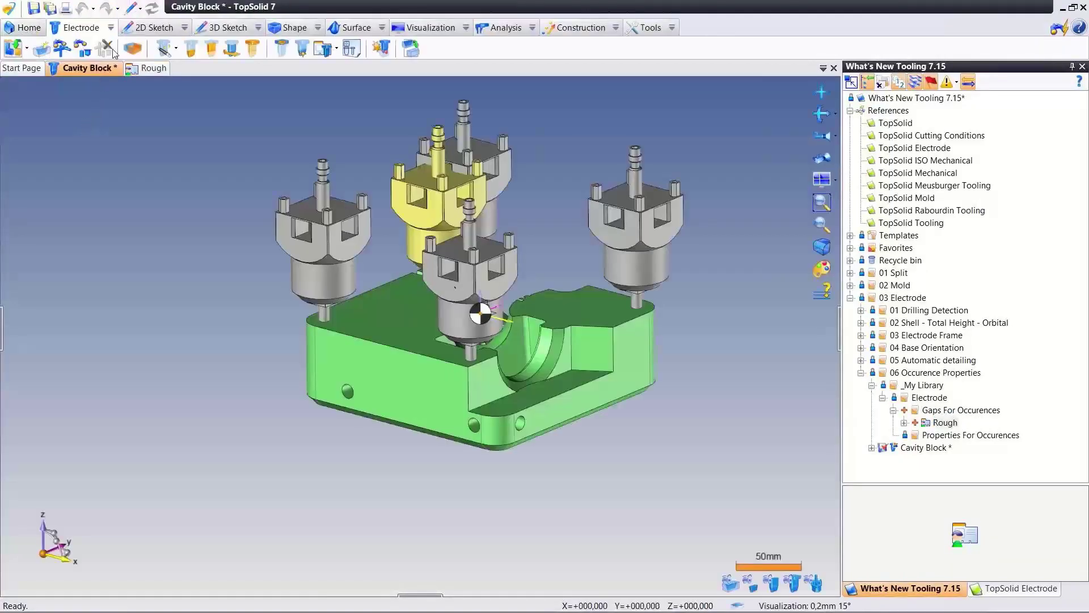
pyautogui.click(111, 27)
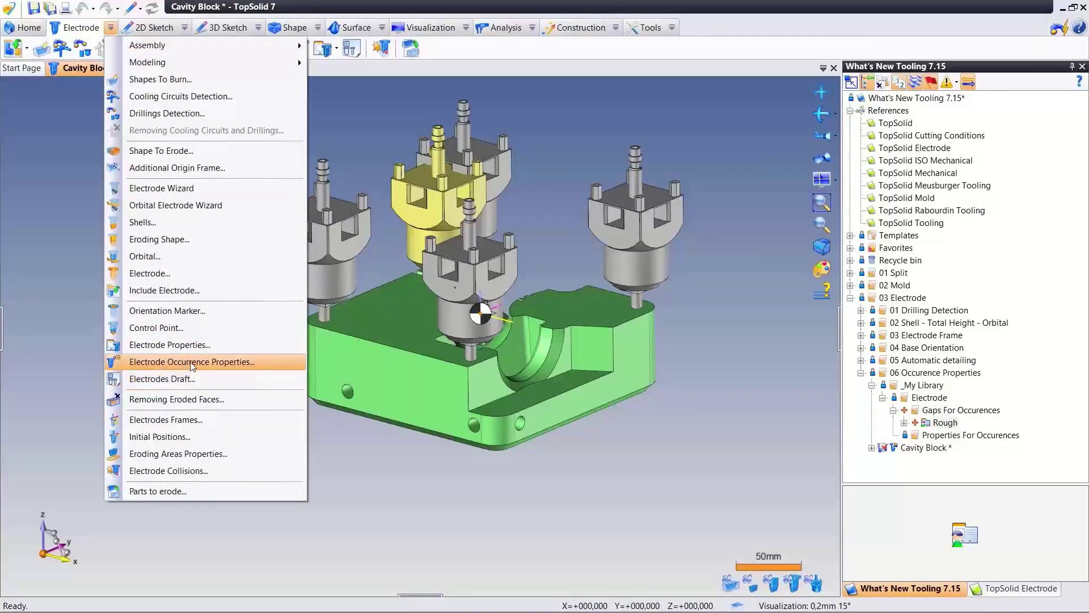
pyautogui.click(247, 361)
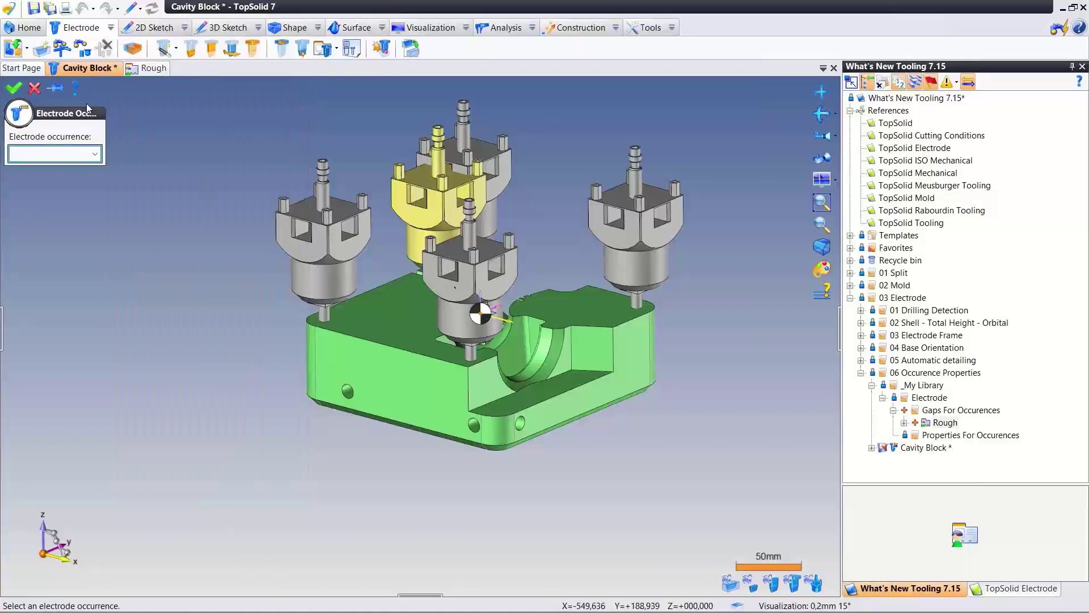
pyautogui.click(76, 89)
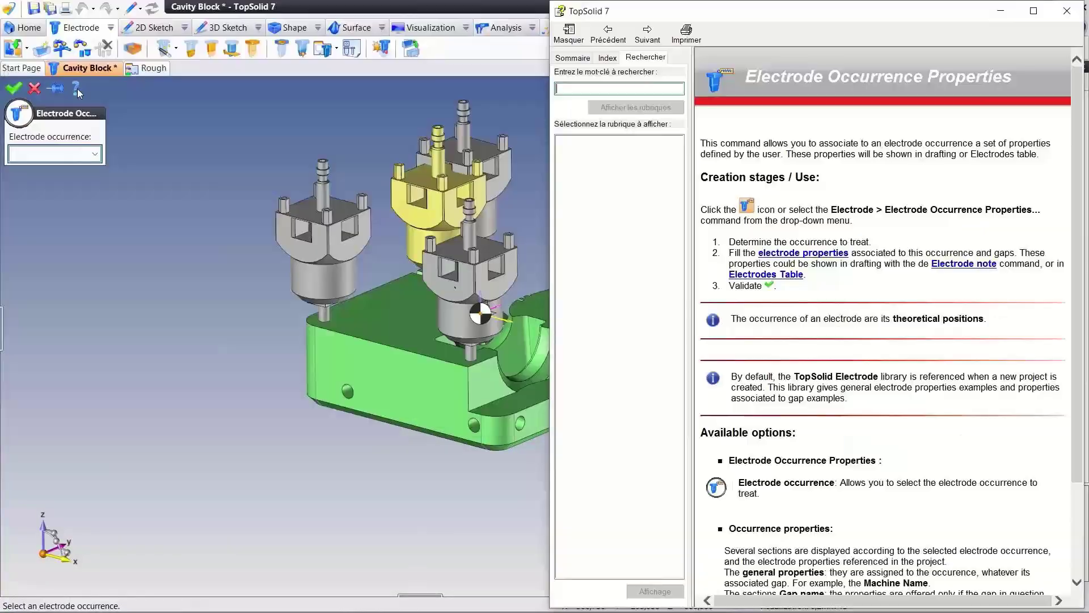
pyautogui.scroll(-3, 869, 390)
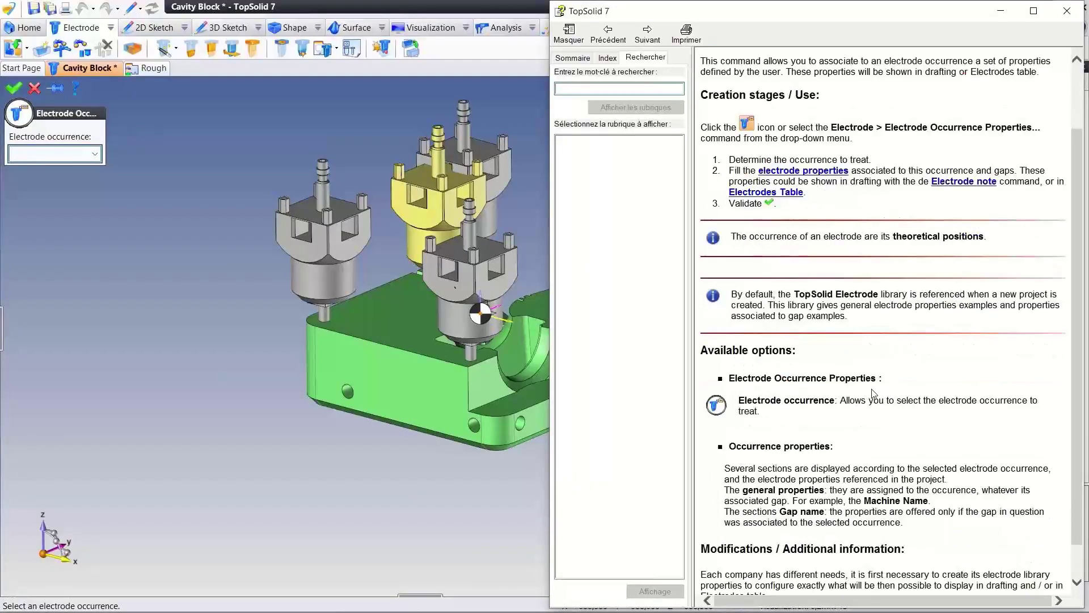
pyautogui.click(824, 173)
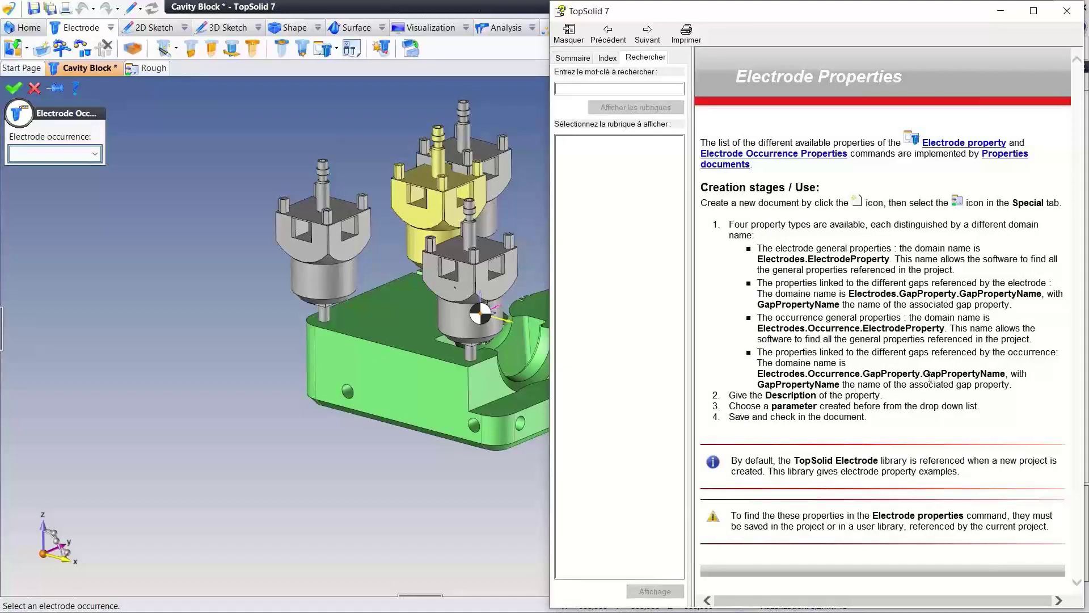
pyautogui.moveTo(318, 554)
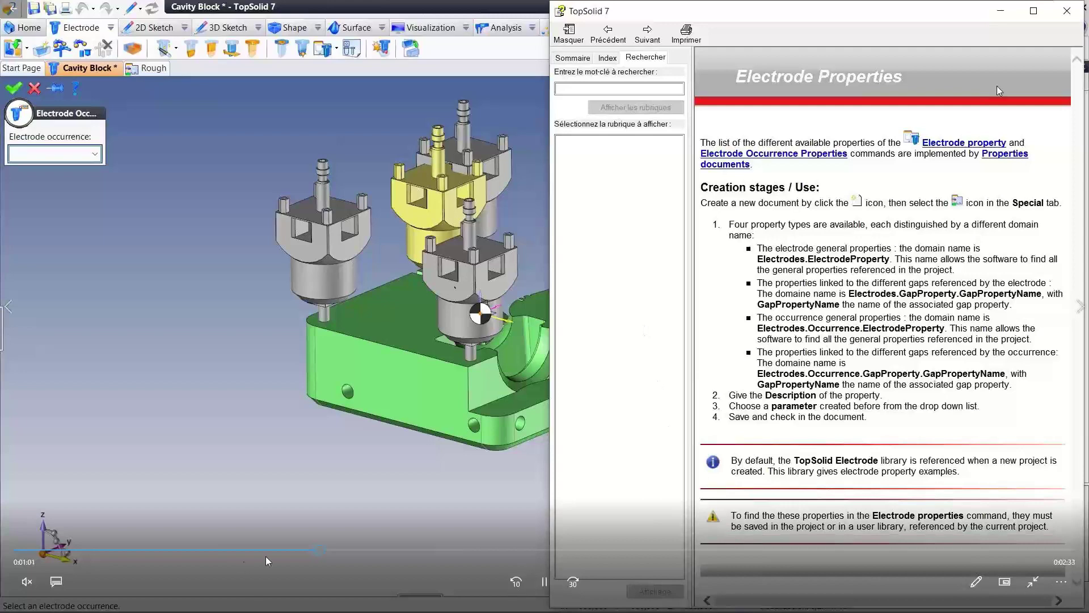
pyautogui.moveTo(335, 553); pyautogui.dragTo(522, 549)
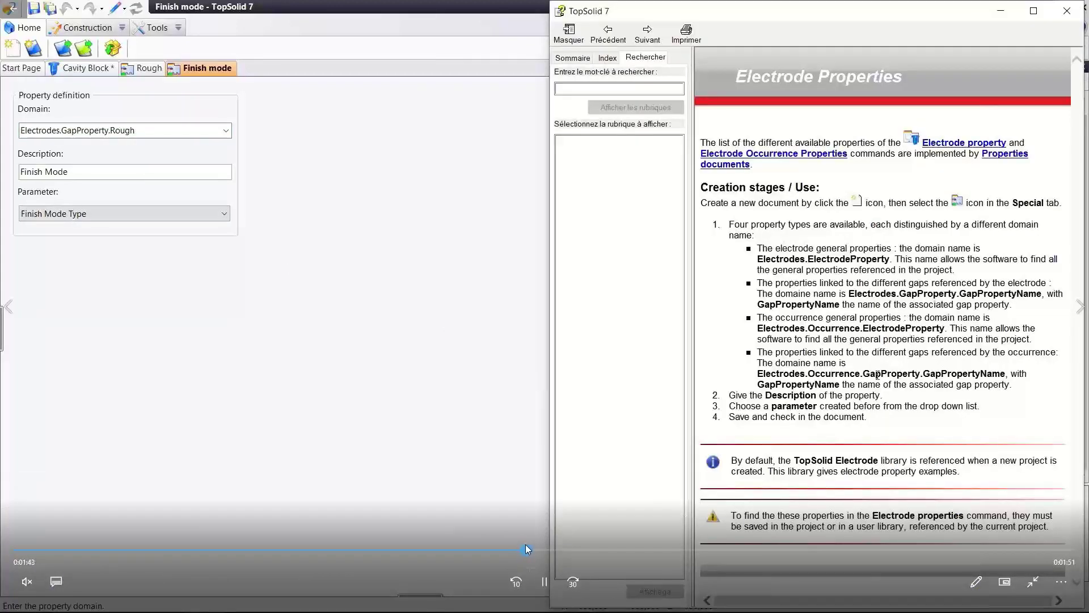
pyautogui.moveTo(540, 543); pyautogui.dragTo(990, 550)
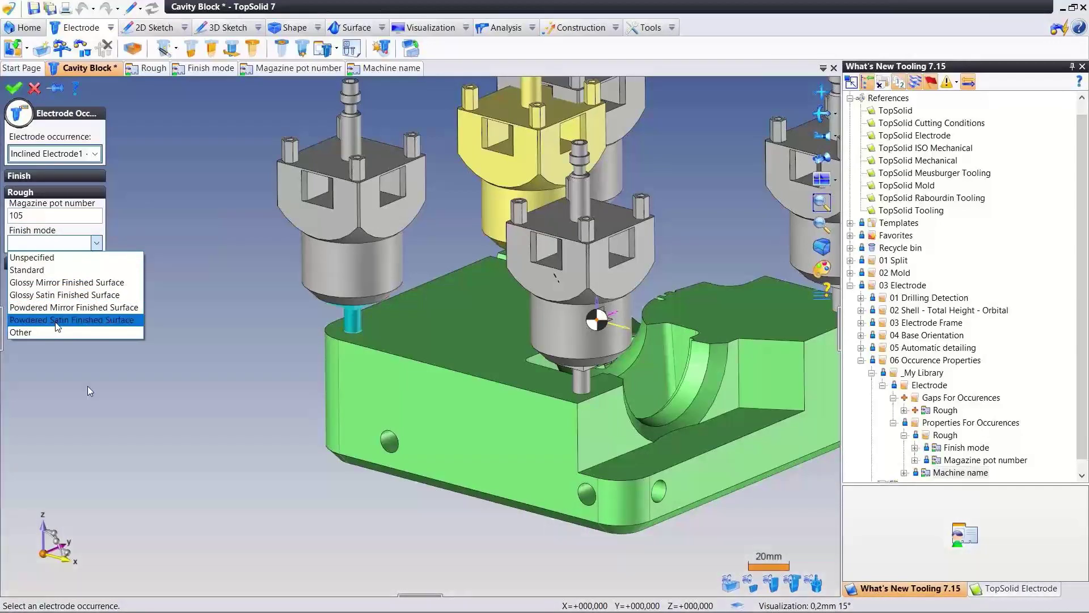
pyautogui.press('Escape')
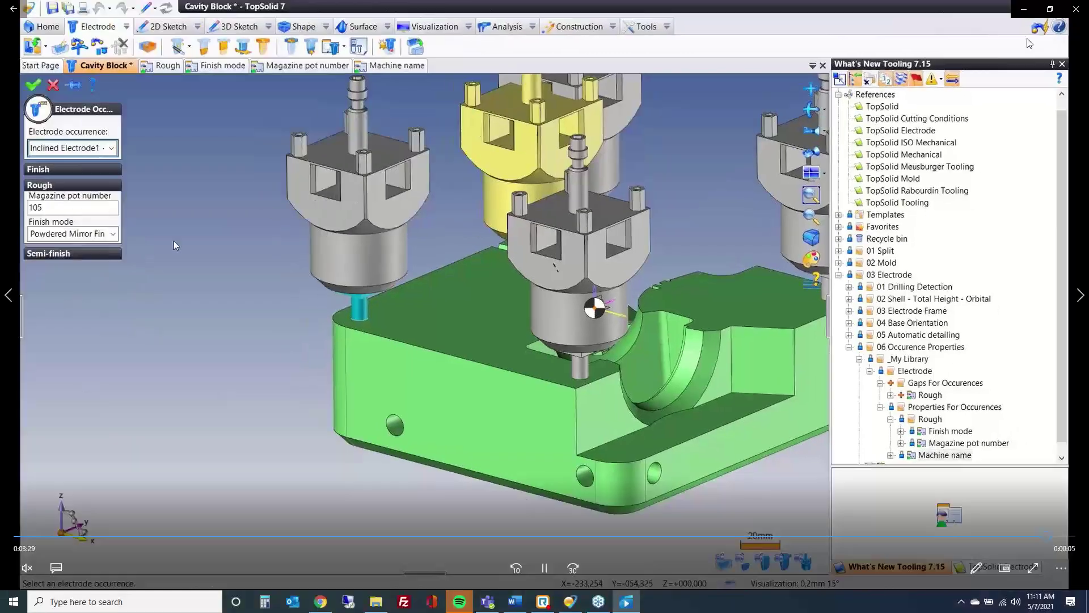
pyautogui.click(1078, 10)
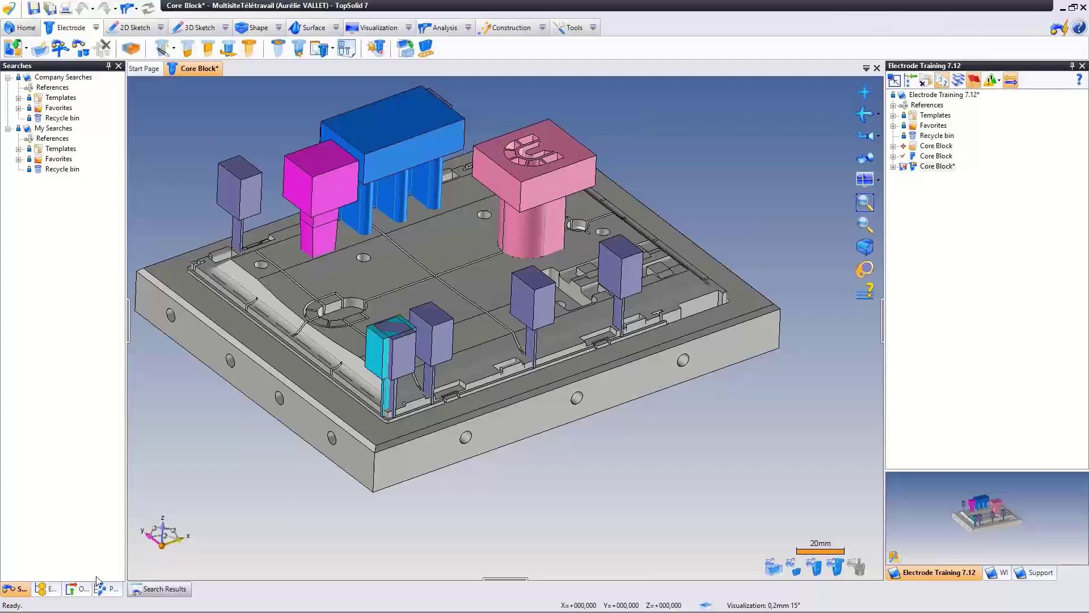
pyautogui.moveTo(357, 538)
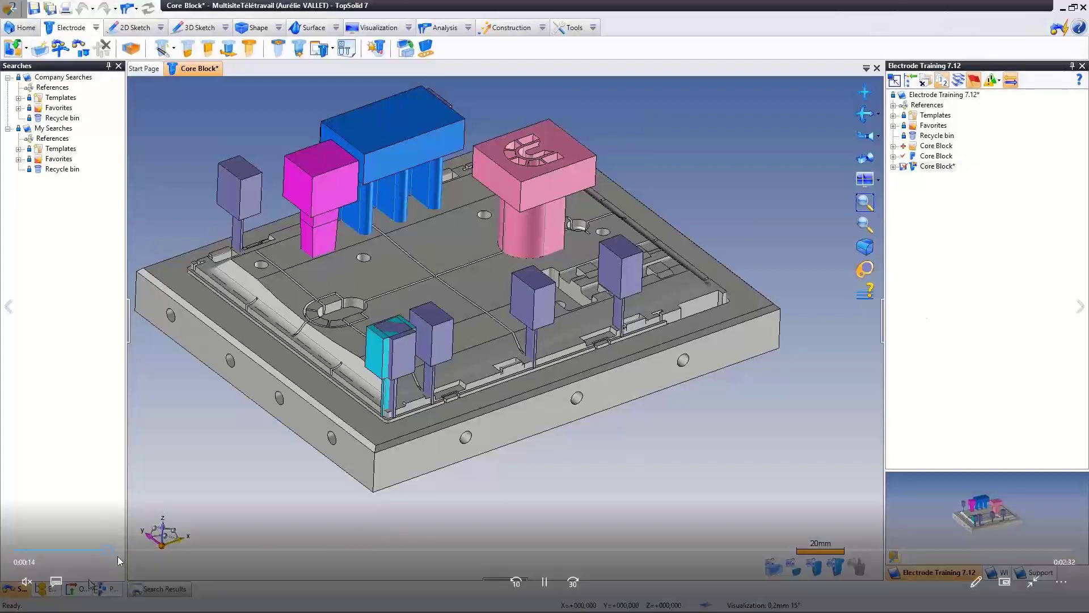
pyautogui.moveTo(137, 551); pyautogui.dragTo(163, 551)
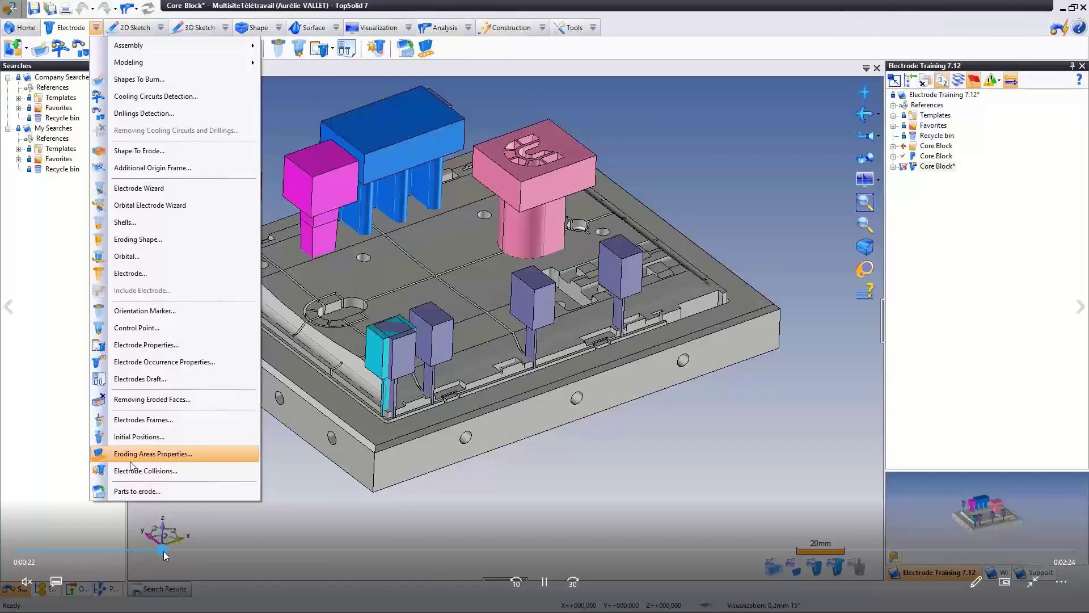
pyautogui.moveTo(164, 551); pyautogui.dragTo(335, 560)
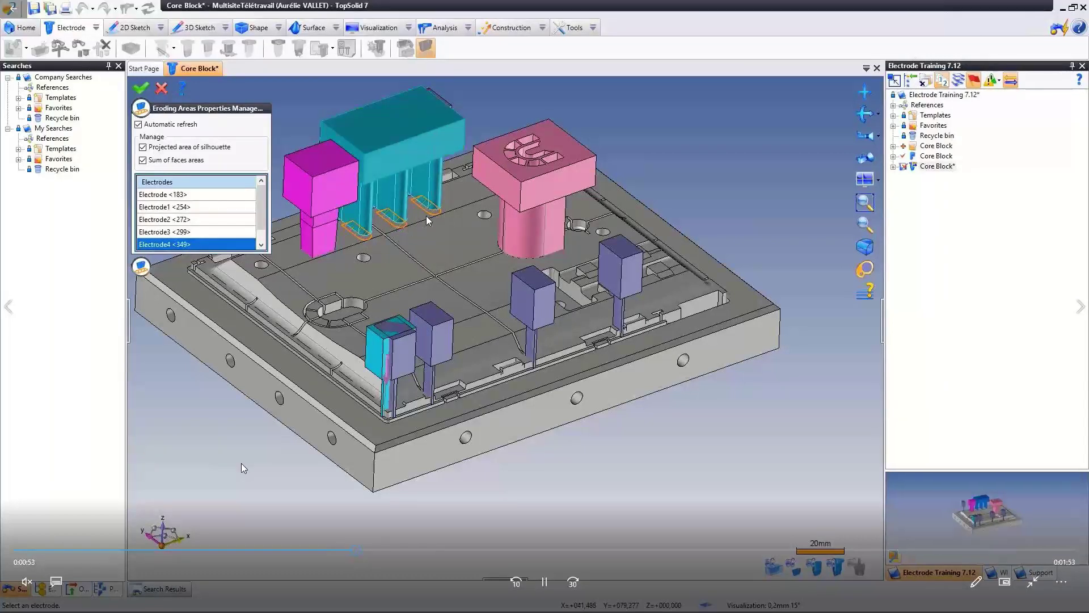
pyautogui.click(395, 552)
pyautogui.moveTo(408, 553); pyautogui.dragTo(560, 535)
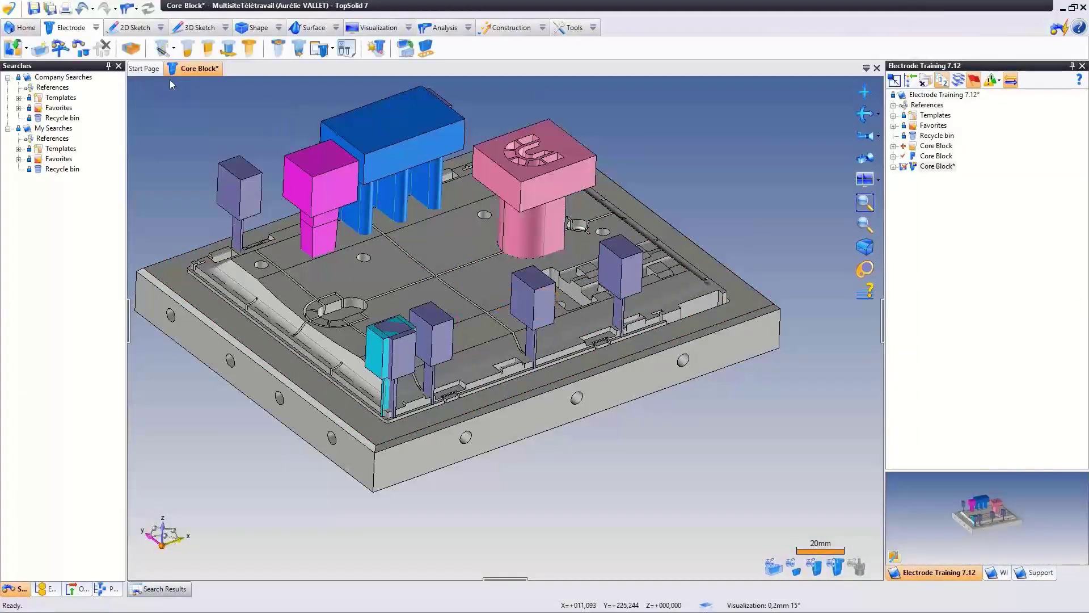
# Add the Eroding faces projected area property after "Area :" in the electrode note and apply Electrode Note Style 2 to the automatic electrode notes.
pyautogui.moveTo(606, 550); pyautogui.dragTo(779, 549)
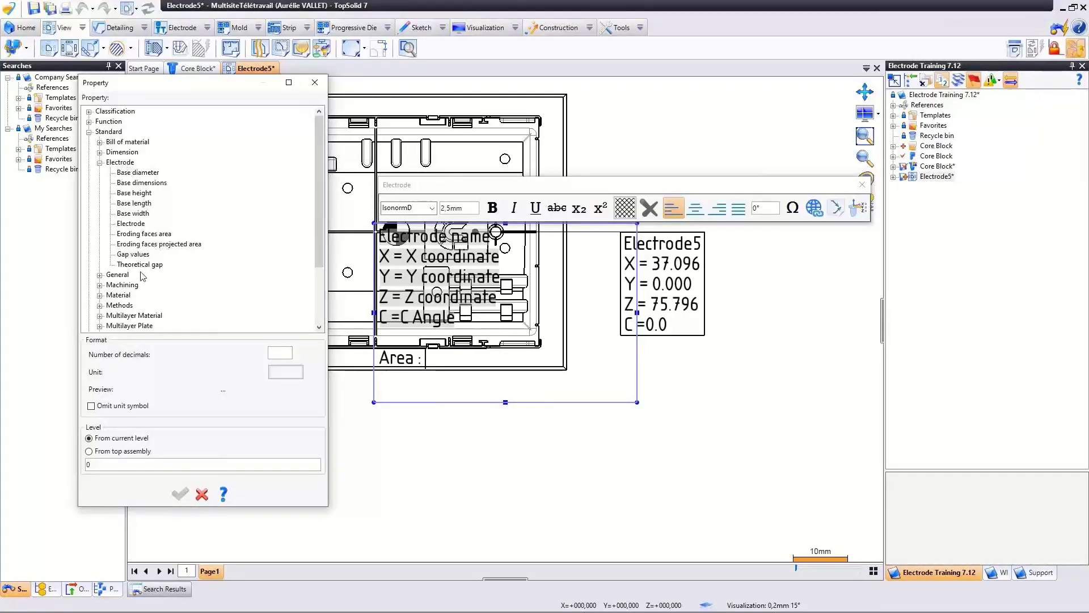
pyautogui.click(157, 235)
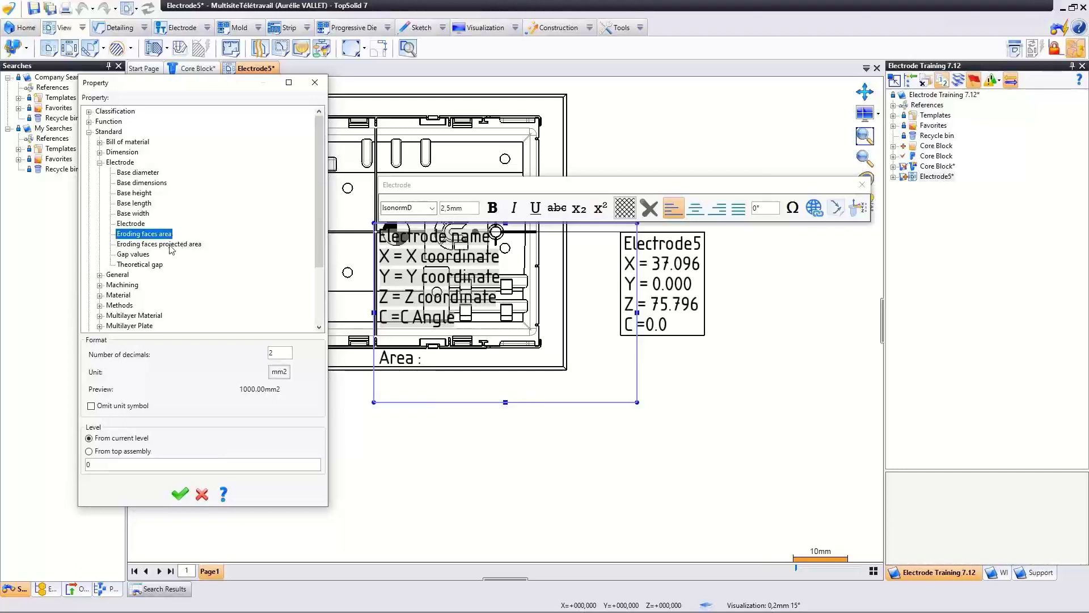
pyautogui.click(171, 244)
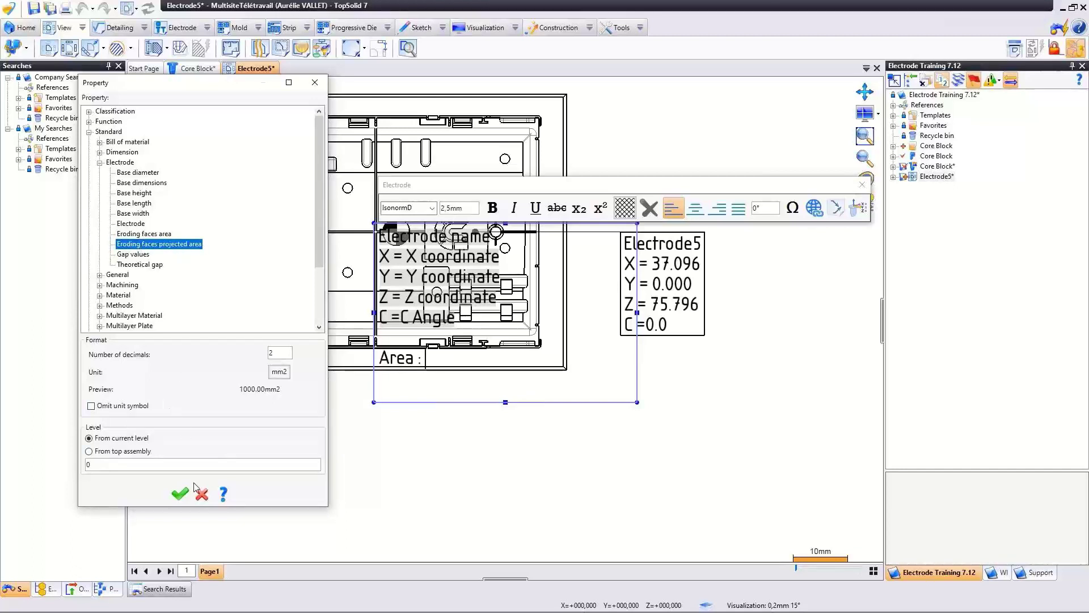
pyautogui.click(180, 495)
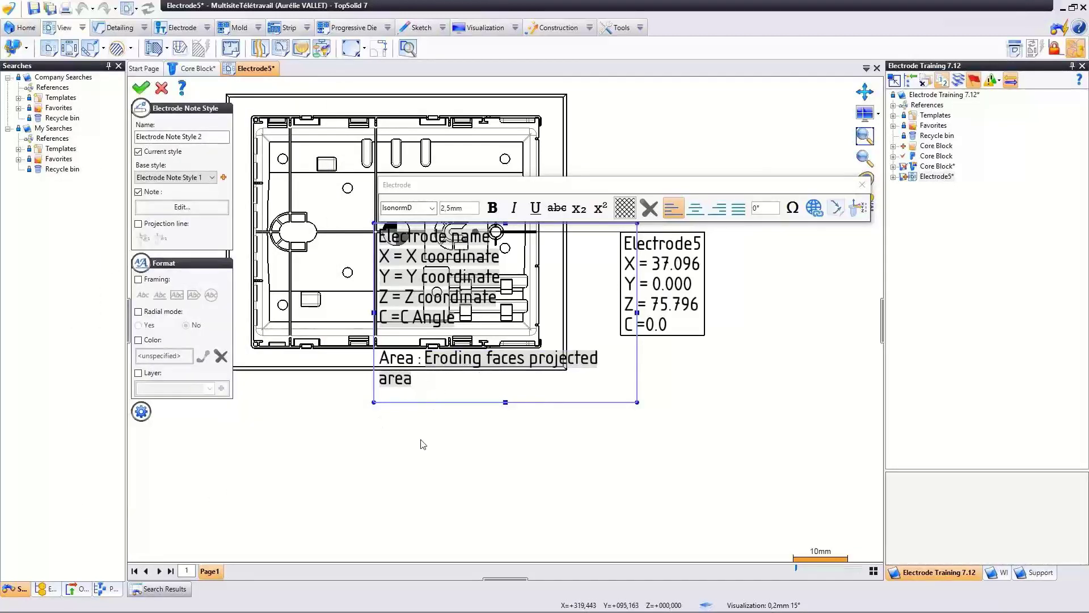
pyautogui.click(140, 89)
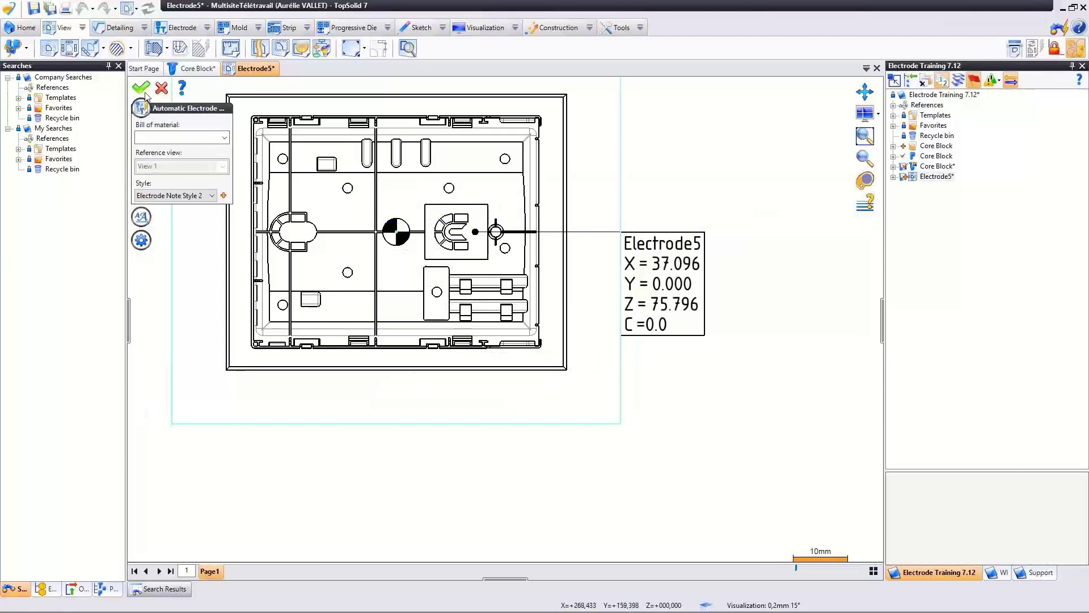
pyautogui.click(143, 91)
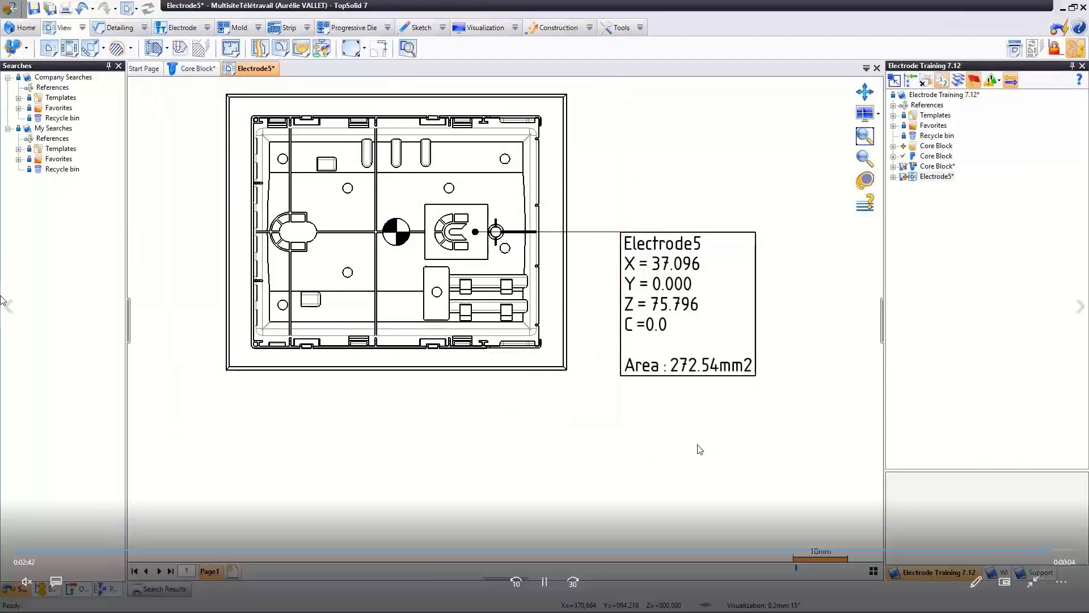
# Leave the Electrode5 drafting video and close the P1.Cavity block-elec document in TopSolid.
pyautogui.scroll(-5, 726, 249)
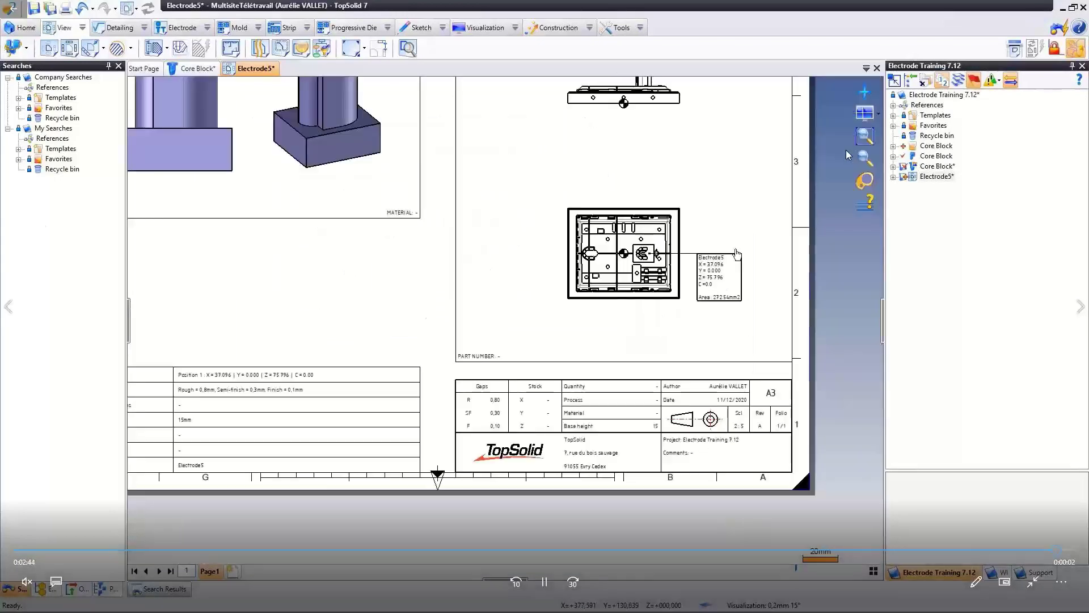
pyautogui.press('Escape')
pyautogui.click(1077, 16)
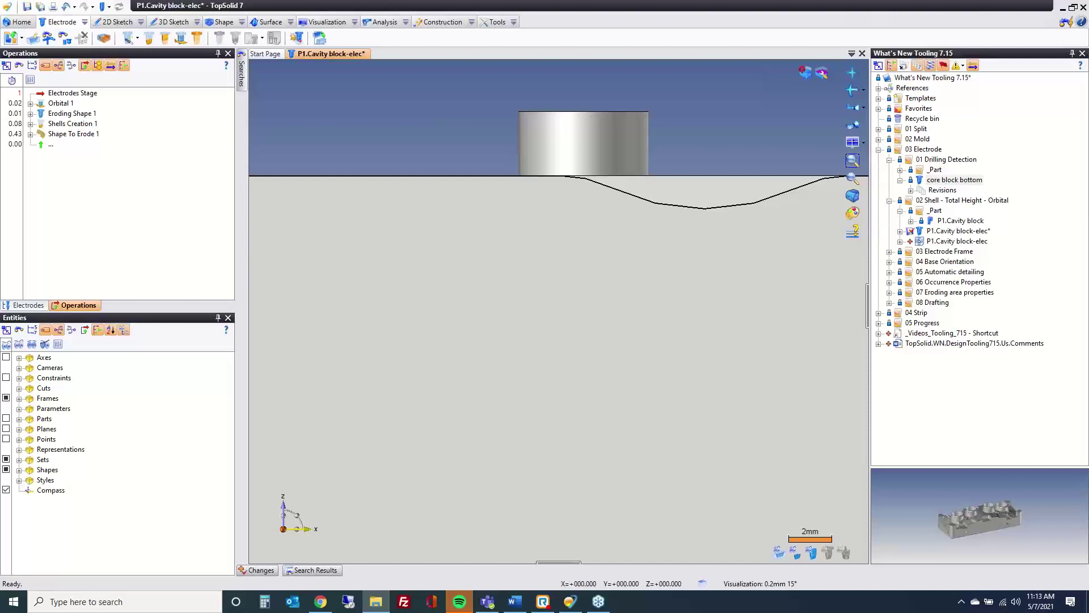
pyautogui.middleClick(333, 57)
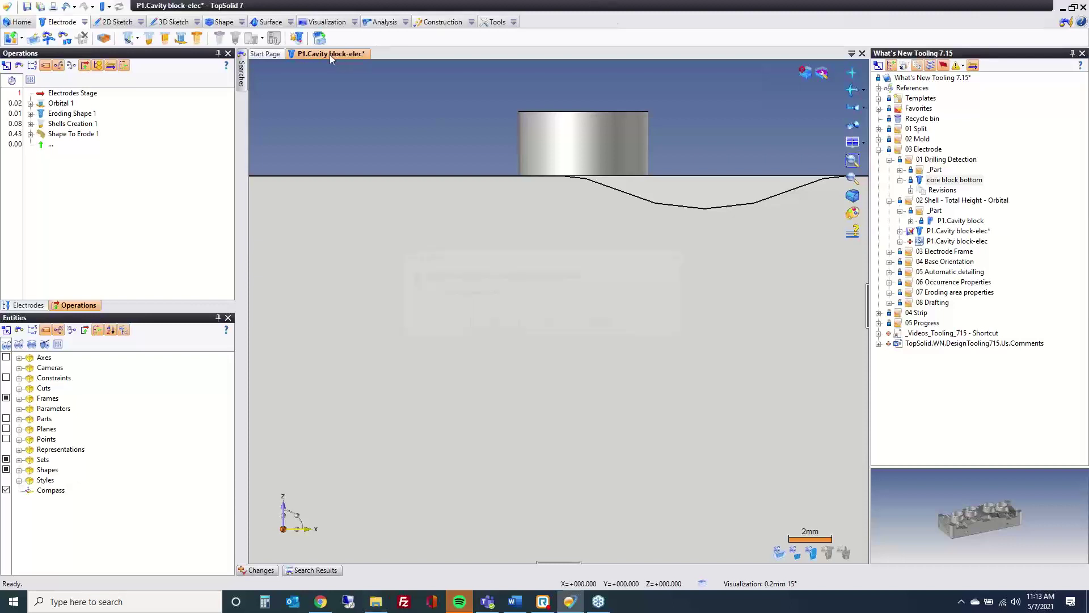
pyautogui.click(542, 332)
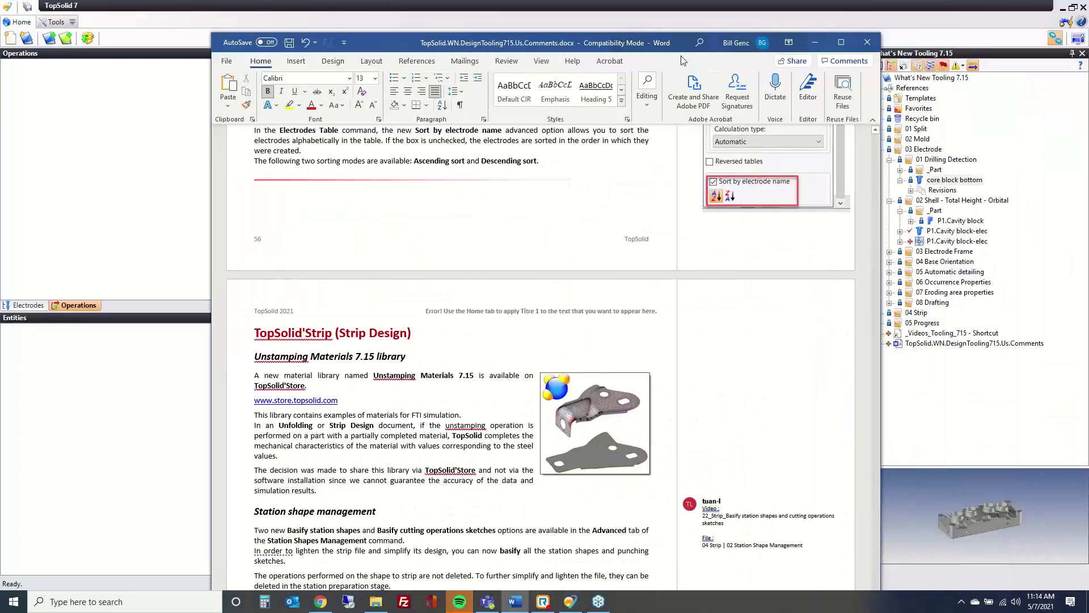
# Review the TopSolid'Strip notes in Word, switch to the Strip 04 video and highlight its station shape operations, including Bending 02 and Bending 01.
pyautogui.scroll(-4, 421, 307)
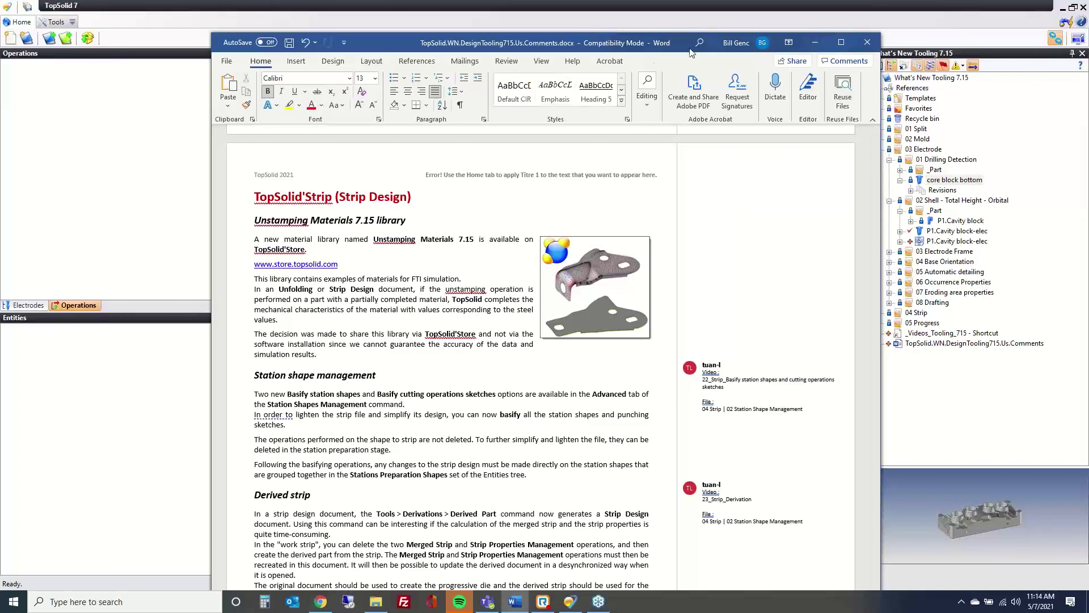
pyautogui.hotkey('alt', 'Tab')
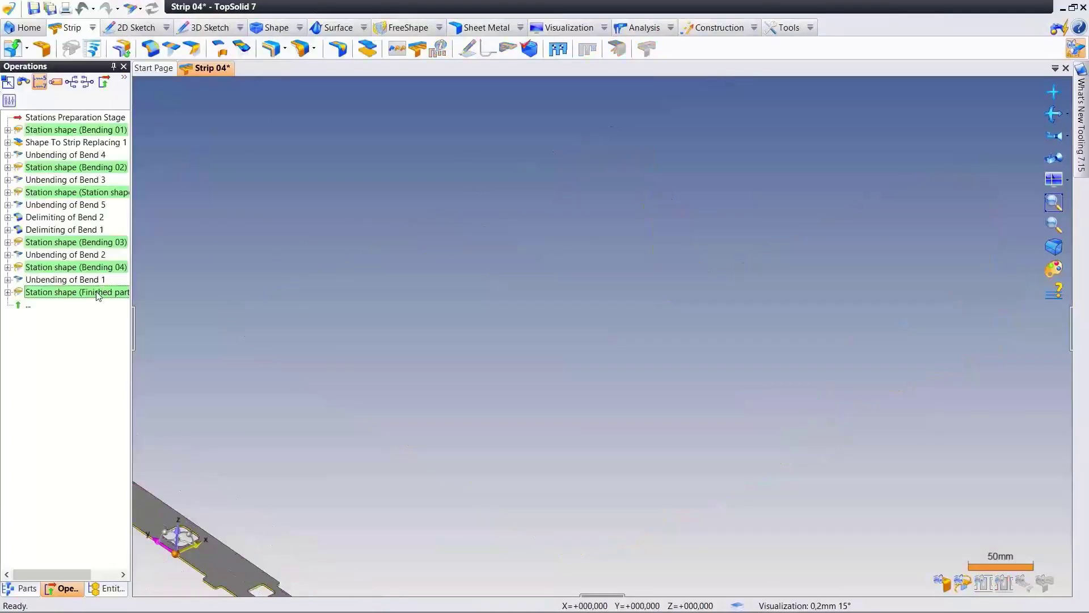
pyautogui.click(95, 193)
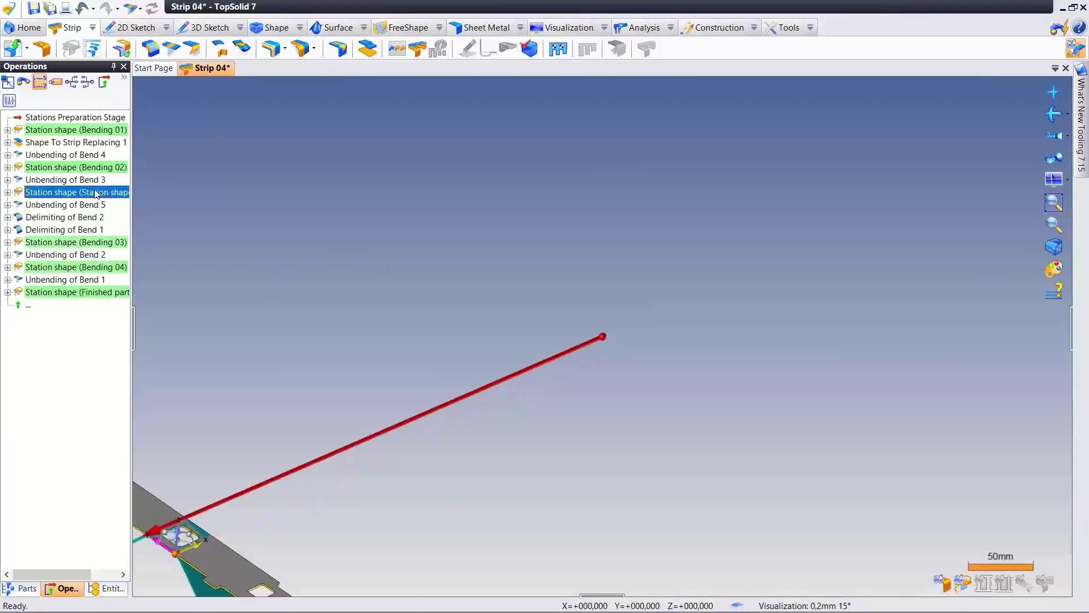
pyautogui.click(97, 167)
pyautogui.click(107, 131)
pyautogui.click(264, 191)
pyautogui.scroll(-3, 271, 195)
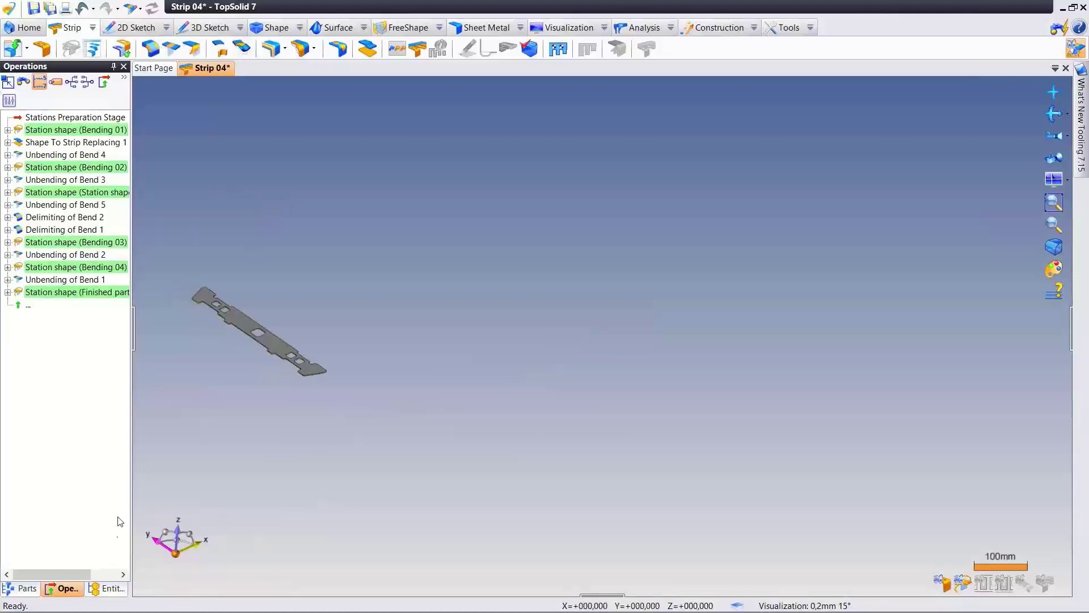
# Expand the Shapes entities of Strip 04 and highlight Bending 01, Bending 02, Bending 03 and Finished part in the model.
pyautogui.click(108, 588)
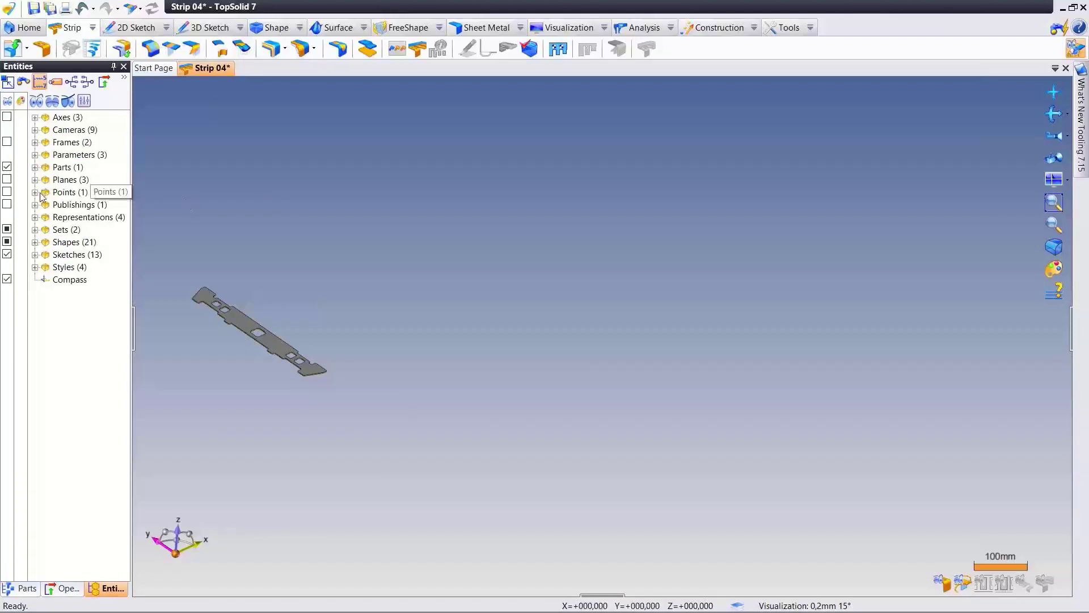
pyautogui.click(34, 242)
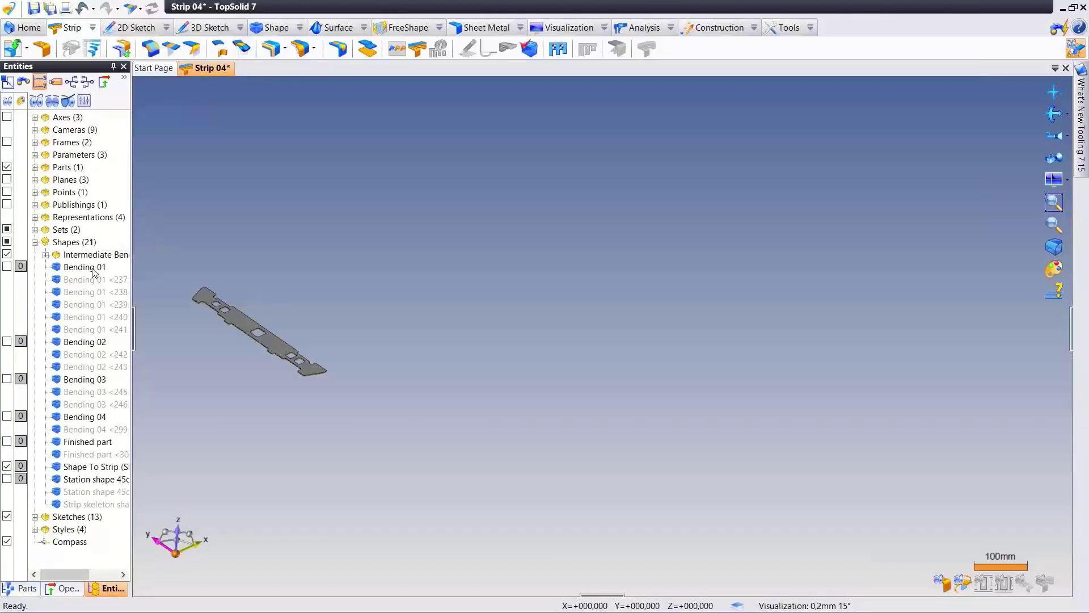
pyautogui.click(84, 267)
pyautogui.click(85, 342)
pyautogui.click(85, 379)
pyautogui.click(96, 441)
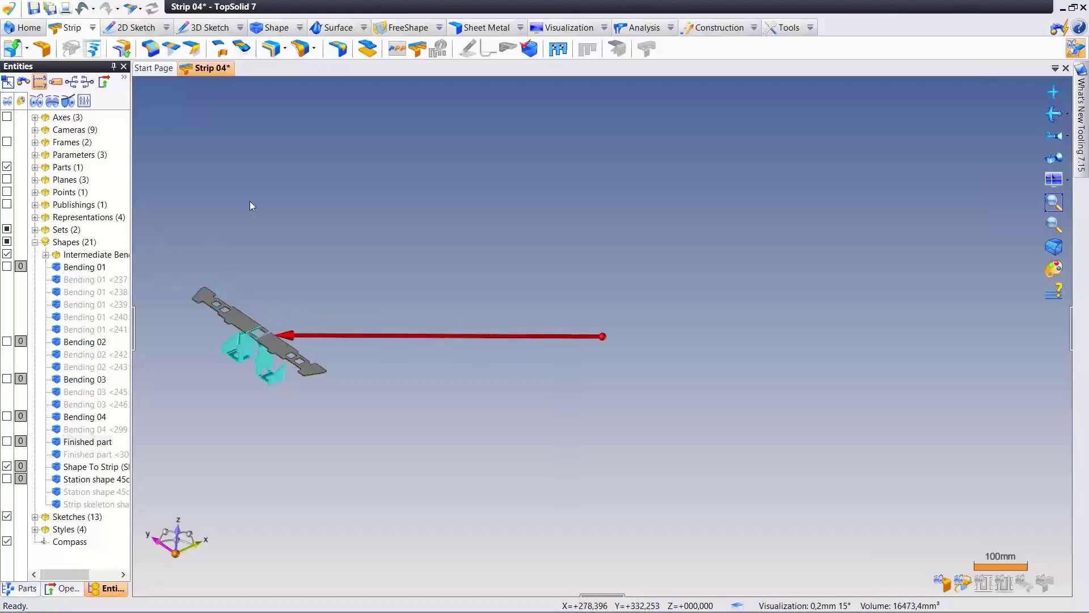
pyautogui.click(154, 323)
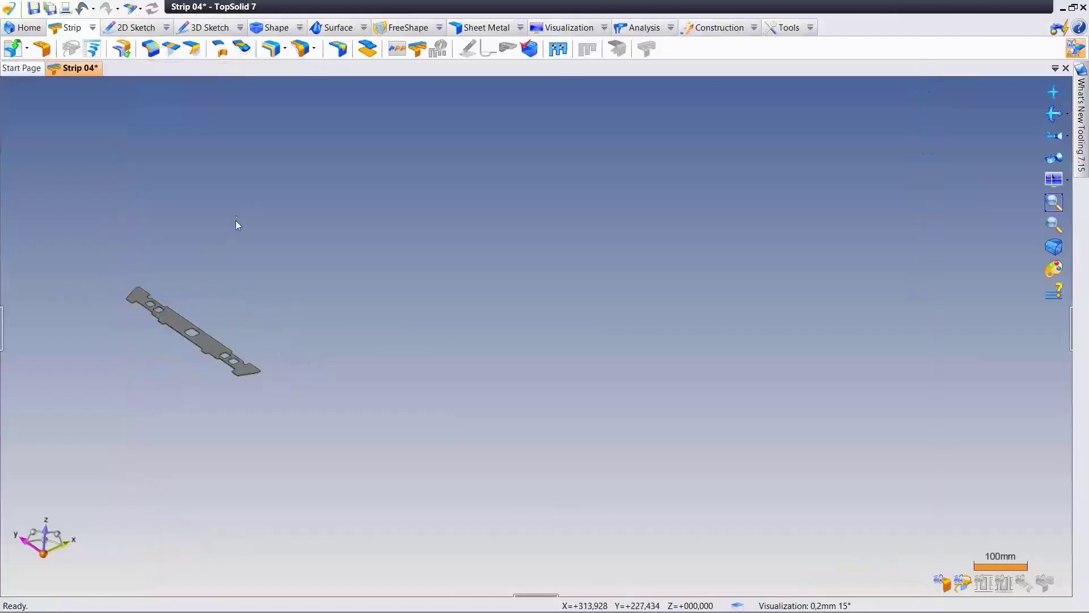
# Basify the station shapes of Strip 04 using the advanced options of Station Shapes Management.
pyautogui.rightClick(222, 170)
pyautogui.click(255, 242)
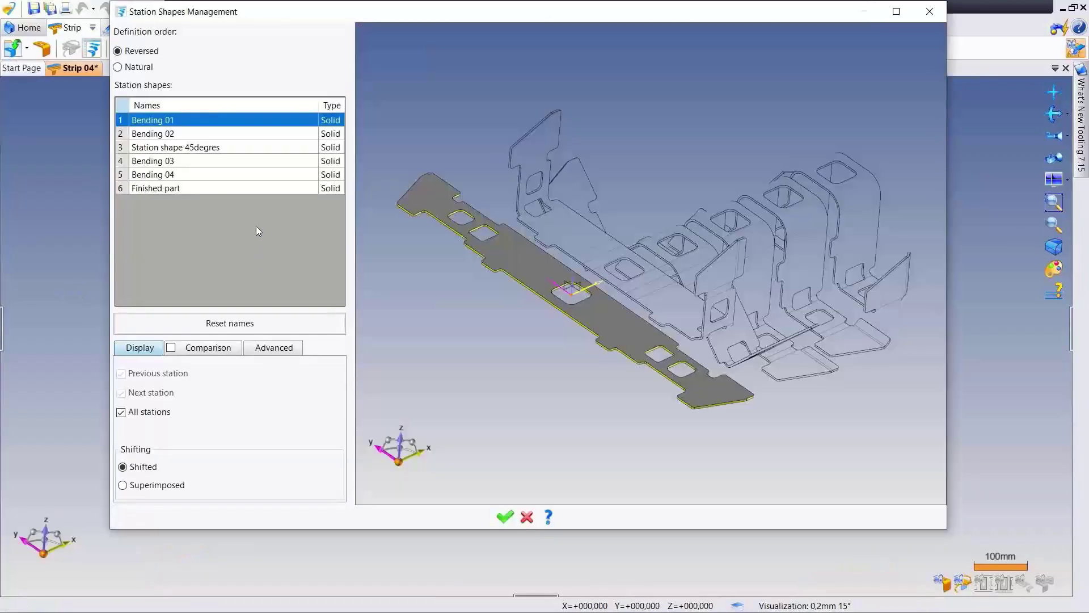
pyautogui.click(270, 347)
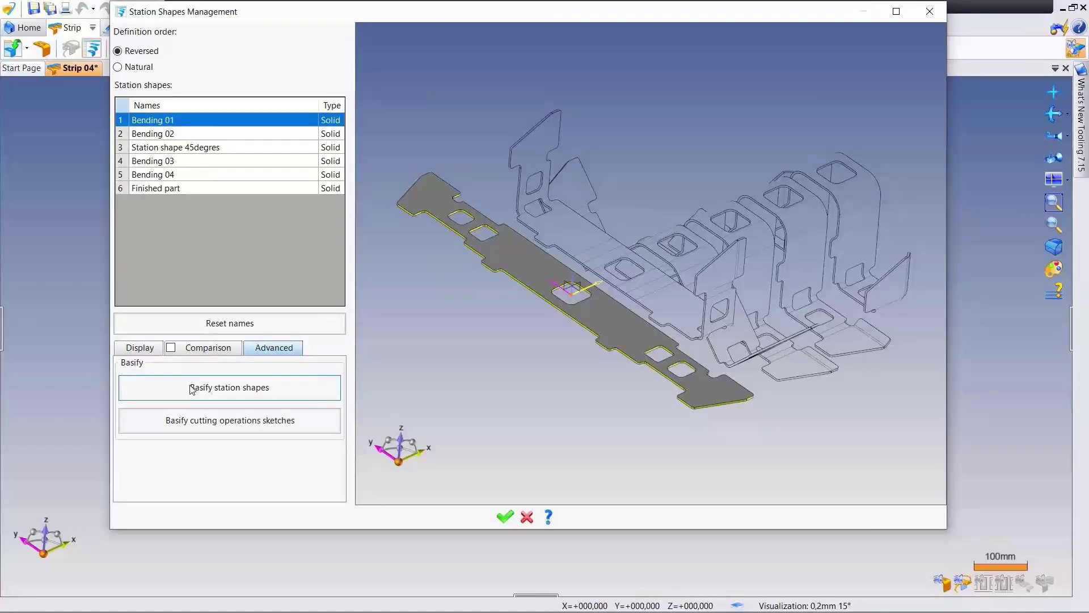
pyautogui.click(246, 390)
pyautogui.click(514, 335)
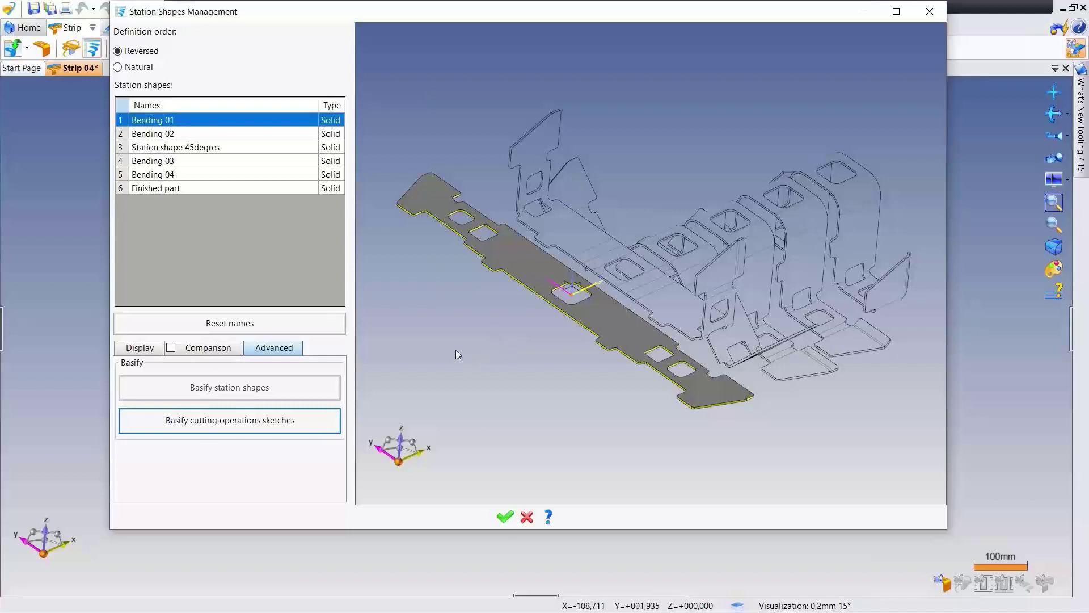
pyautogui.click(505, 518)
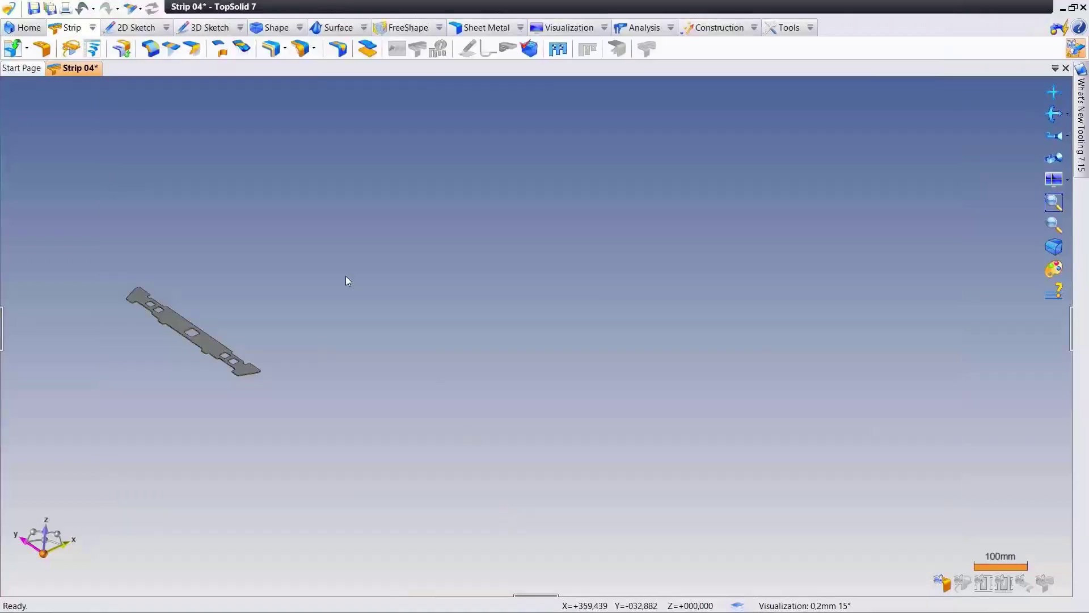
# Examine the remaining operations in the Stations Preparation Stage of Strip 04.
pyautogui.click(4, 324)
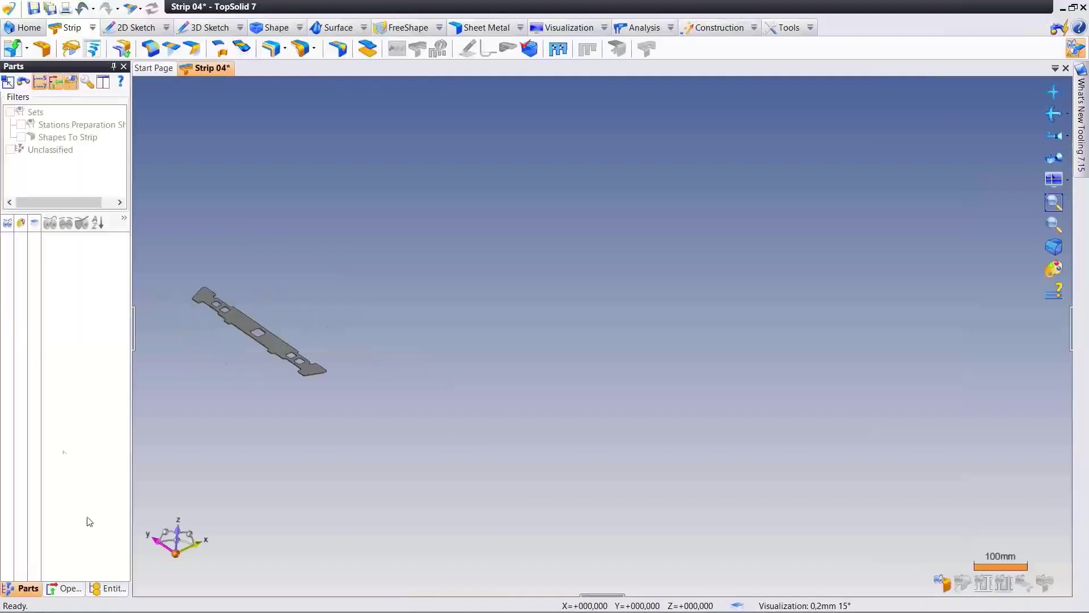
pyautogui.click(65, 588)
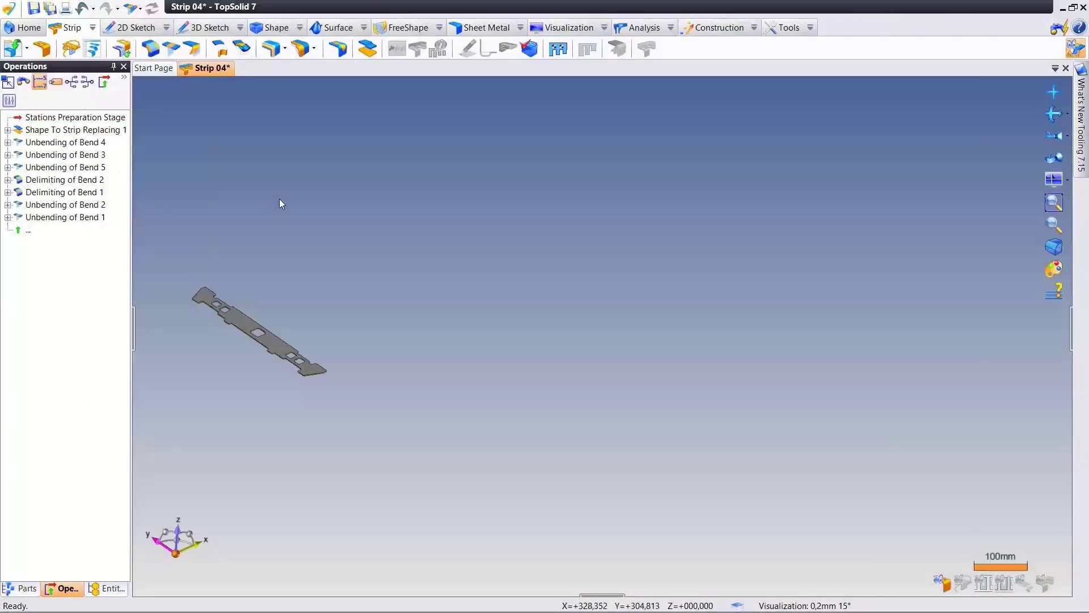
pyautogui.moveTo(279, 202); pyautogui.dragTo(345, 211, button='middle')
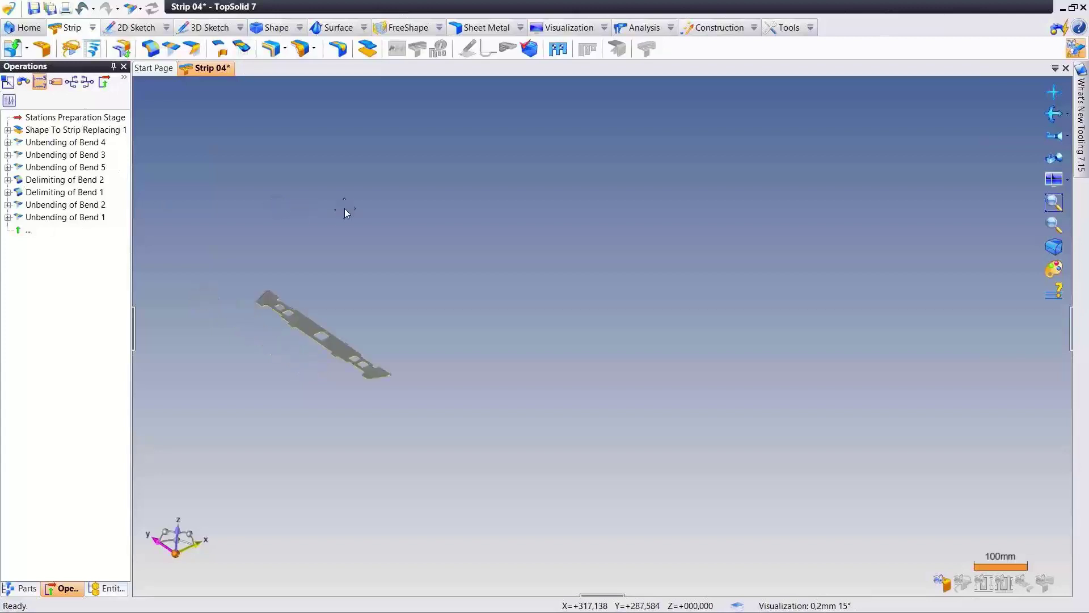
# Activate the Modeling Stage and basify the cutting operations sketches through the advanced options of Station Shapes Management.
pyautogui.click(141, 10)
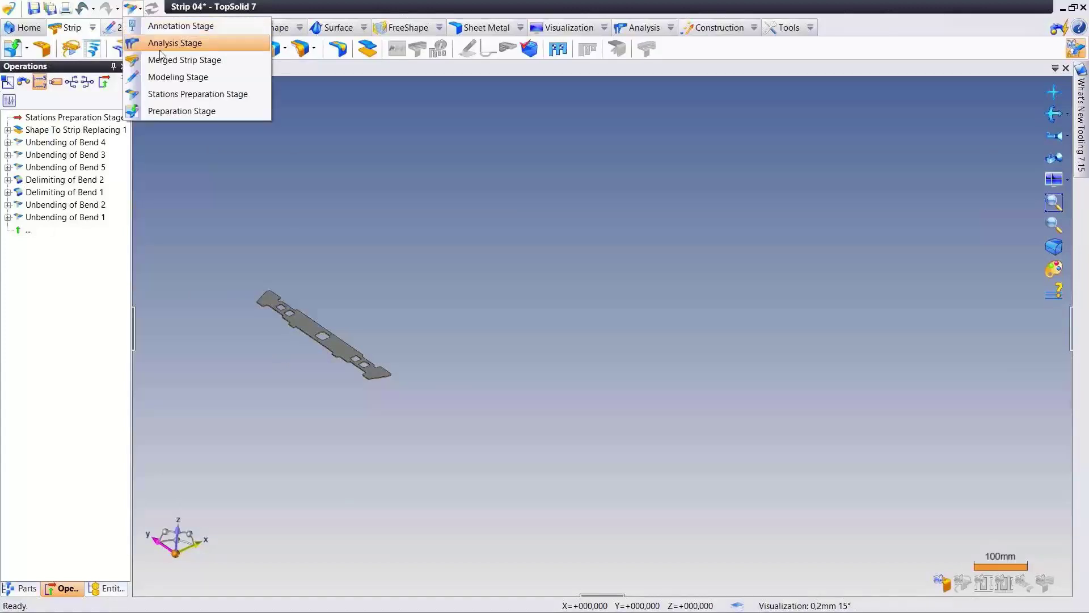
pyautogui.click(184, 84)
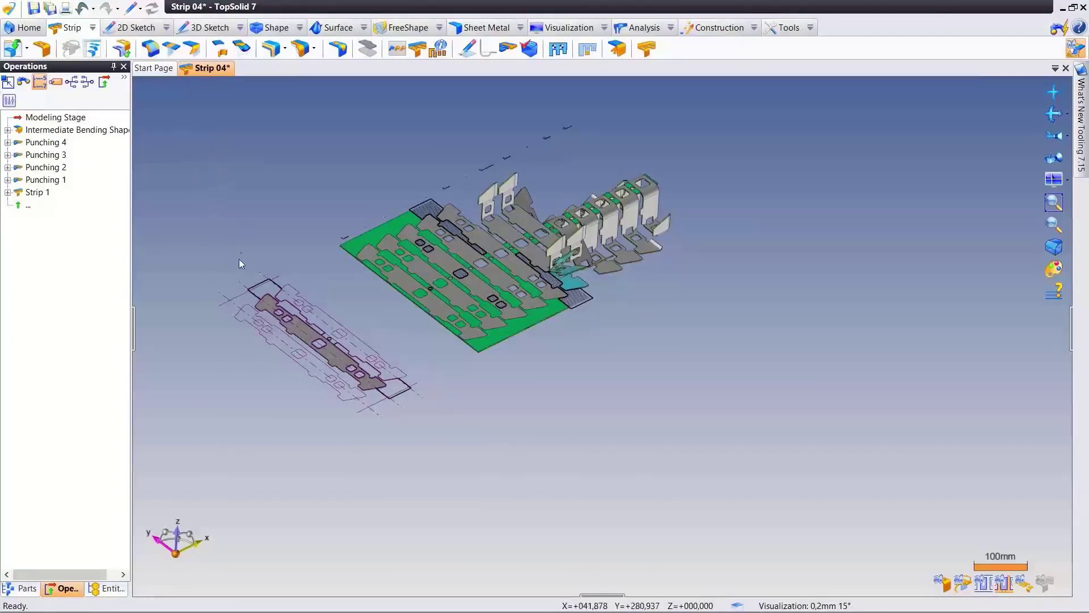
pyautogui.rightClick(236, 154)
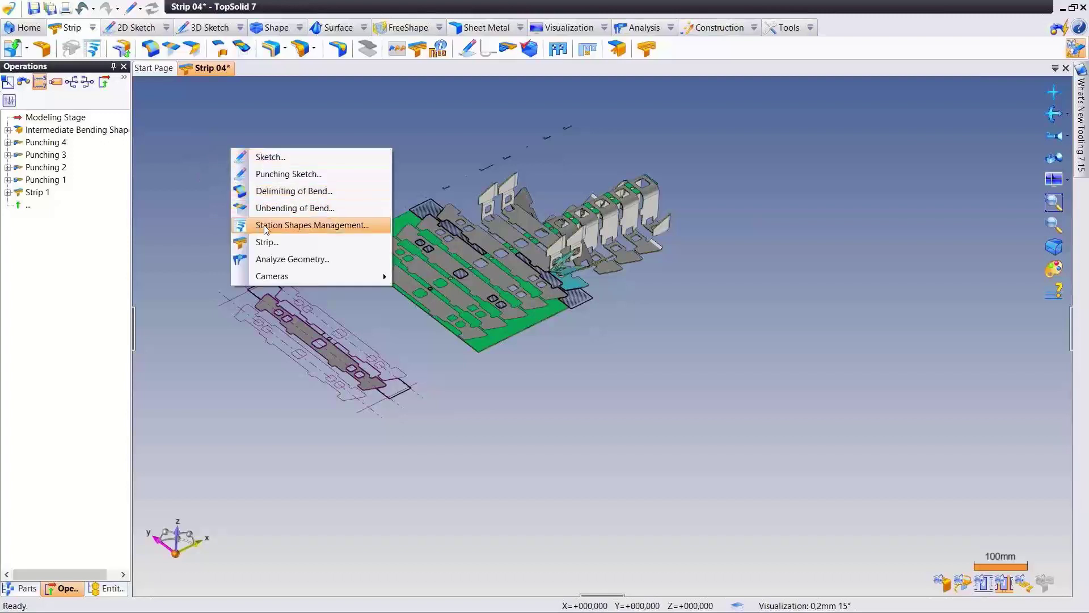
pyautogui.click(327, 226)
pyautogui.click(264, 351)
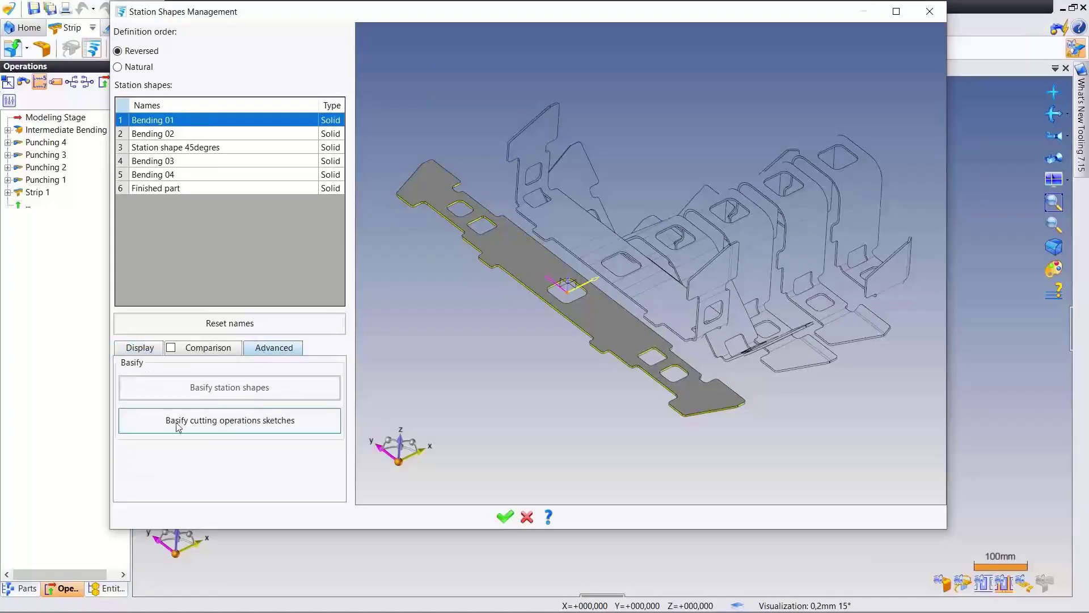
pyautogui.click(233, 424)
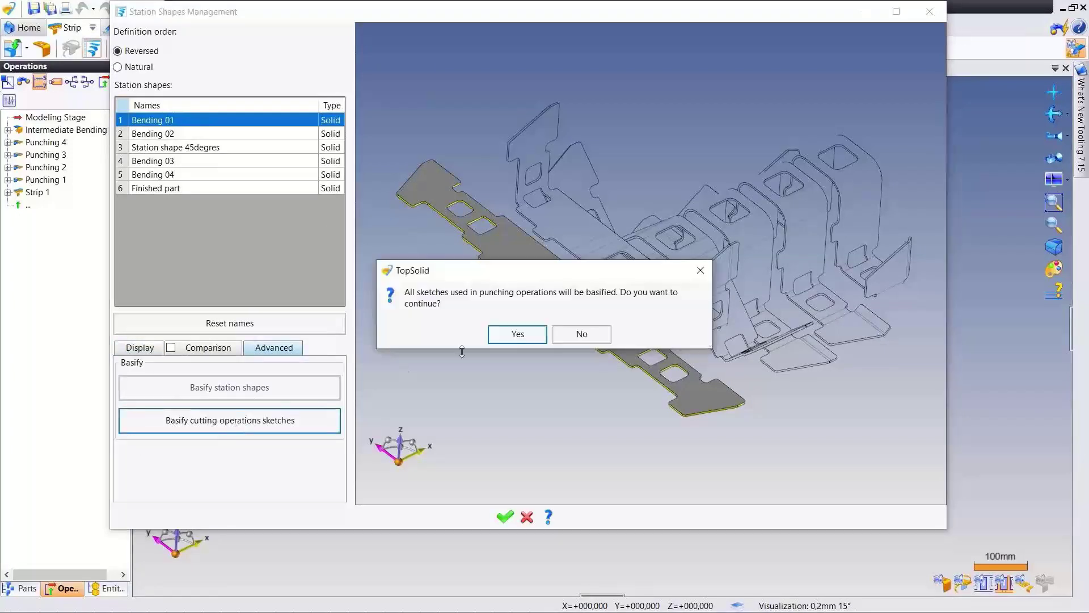
pyautogui.click(526, 334)
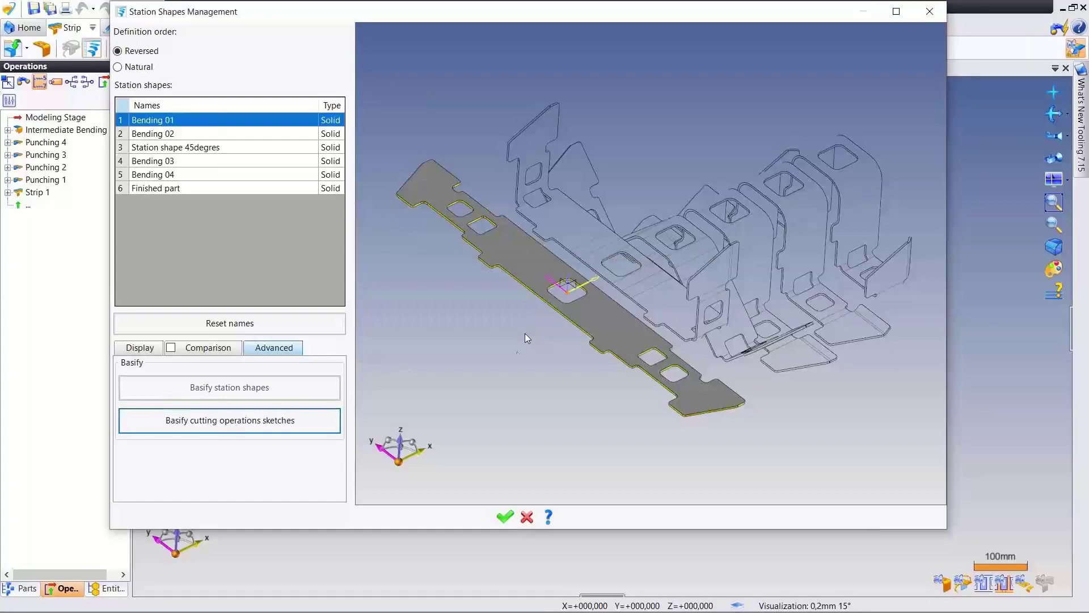
pyautogui.click(505, 517)
# Inspect the basified punching sketch outline at the end of the flat strip part.
pyautogui.scroll(5, 243, 244)
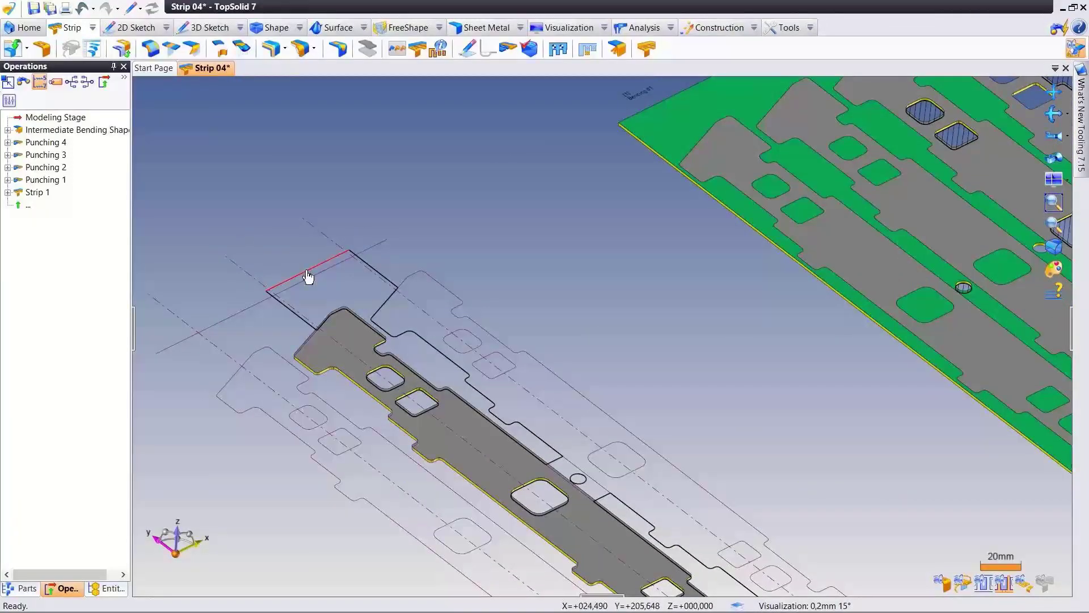
pyautogui.rightClick(308, 277)
pyautogui.click(333, 298)
pyautogui.scroll(-4, 619, 122)
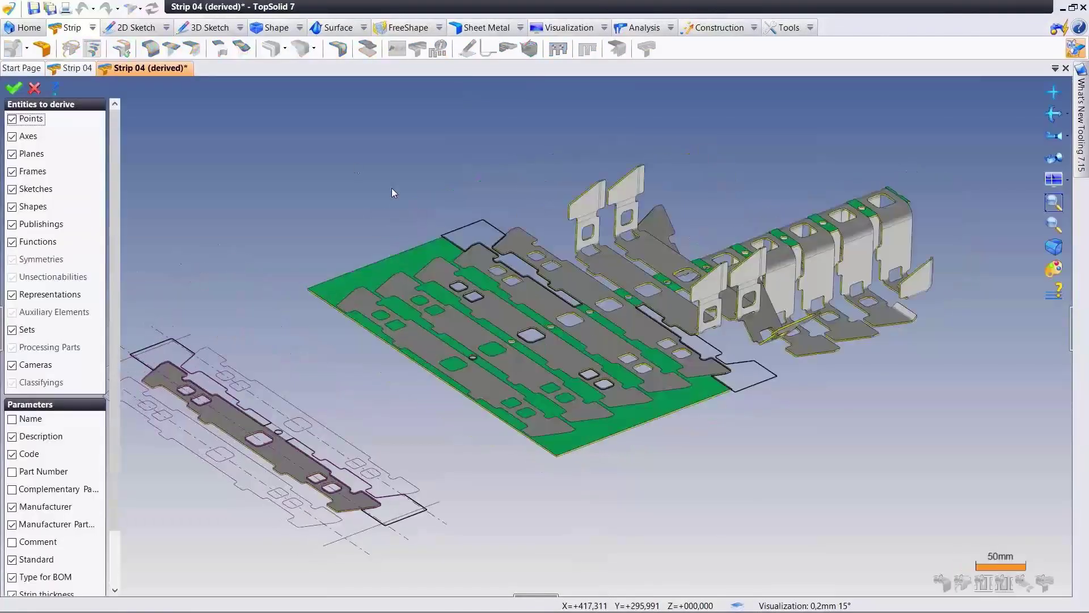
# Validate the derivation of Strip 04 with the preselected entities and parameters, and activate the derived strip's Modeling Stage.
pyautogui.rightClick(330, 167)
pyautogui.click(335, 168)
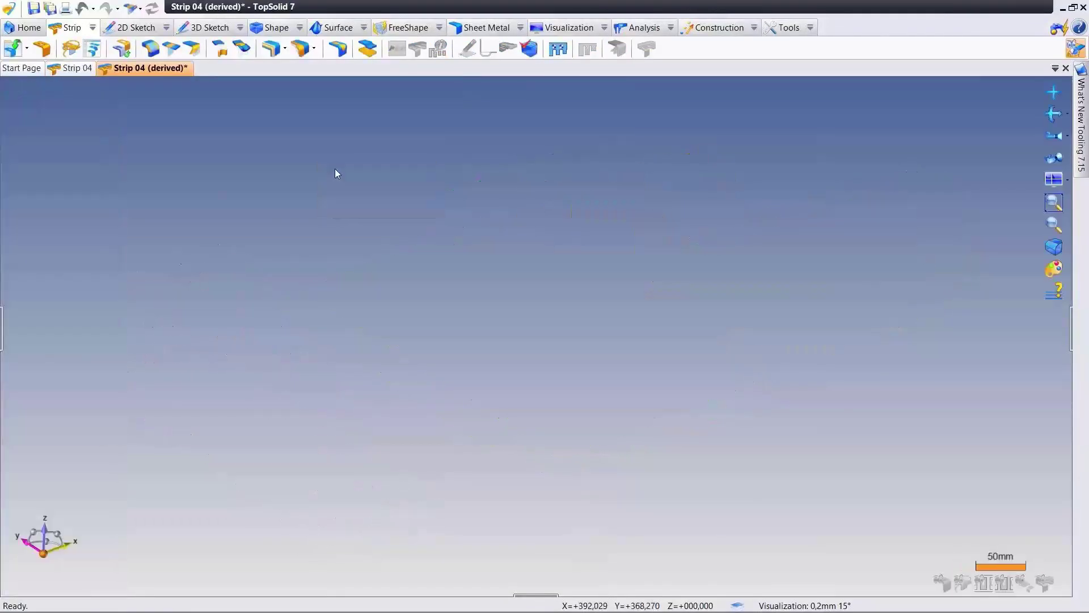
pyautogui.click(140, 8)
pyautogui.click(150, 75)
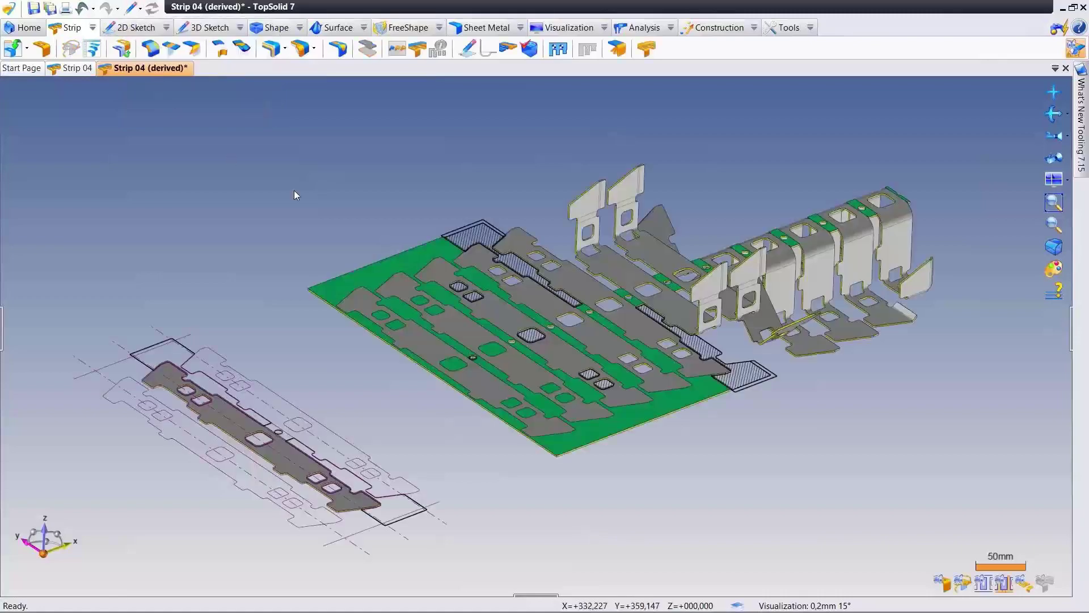
# Compare the derived strip with the original Strip 04 document and return to the derived strip.
pyautogui.scroll(-2, 311, 219)
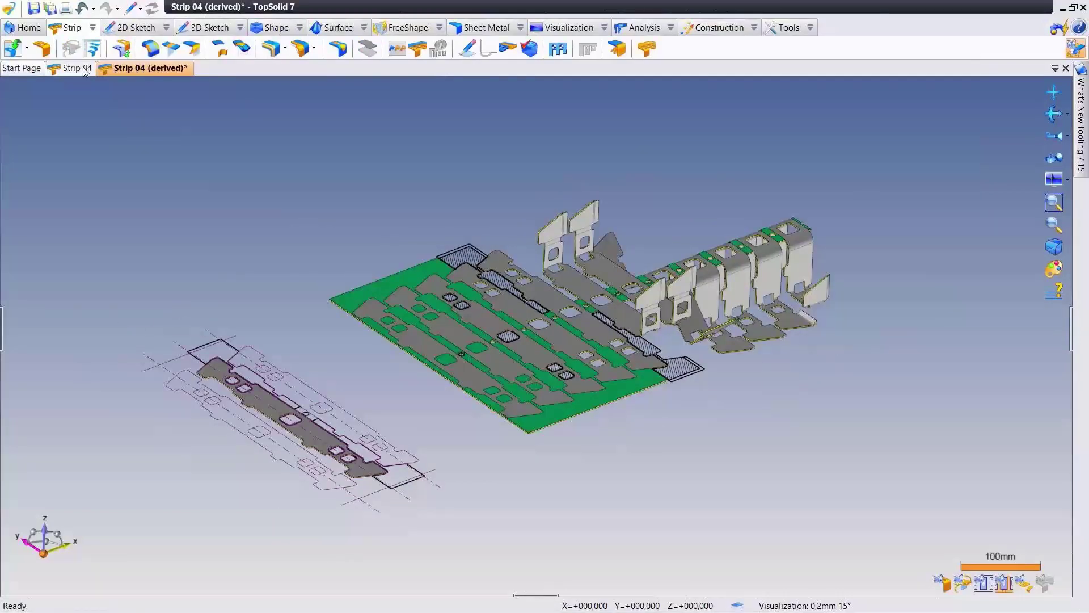
pyautogui.click(84, 69)
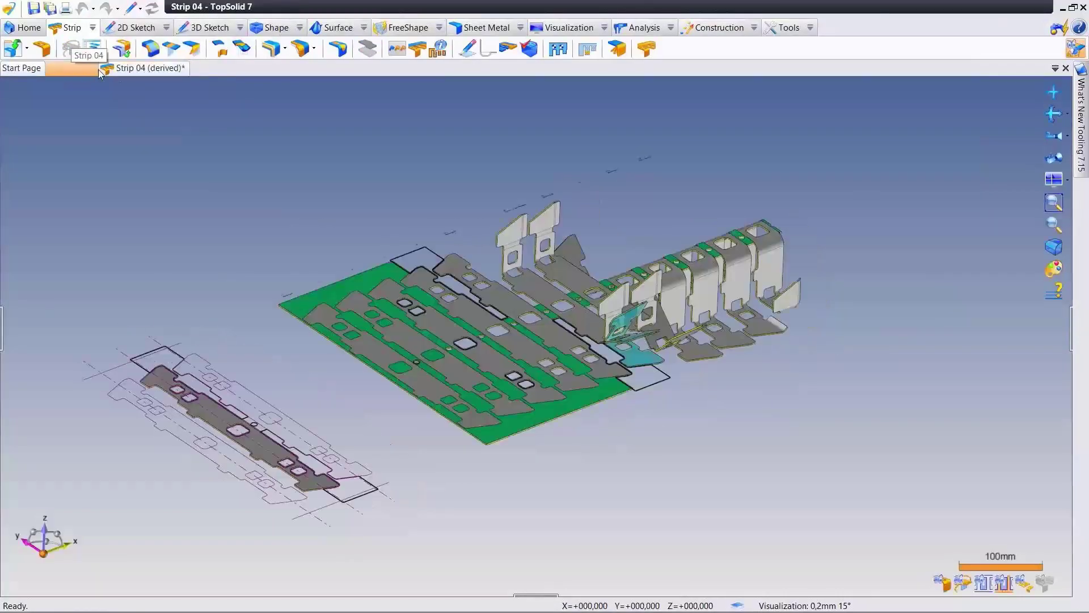
pyautogui.click(145, 68)
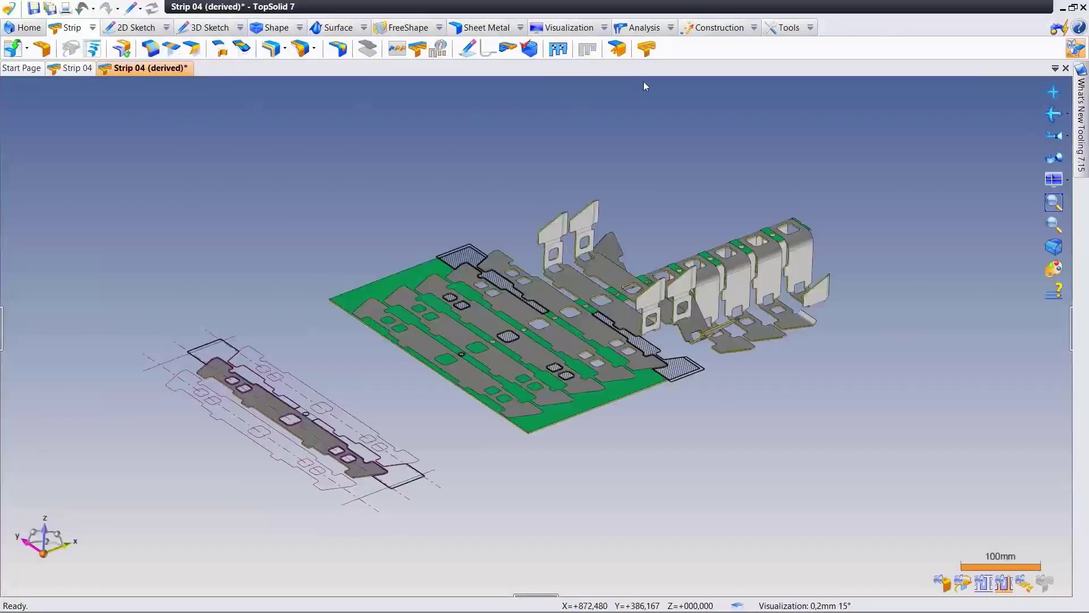
# Create a merged strip from the derived Strip 04 without ignoring any shapes.
pyautogui.click(647, 50)
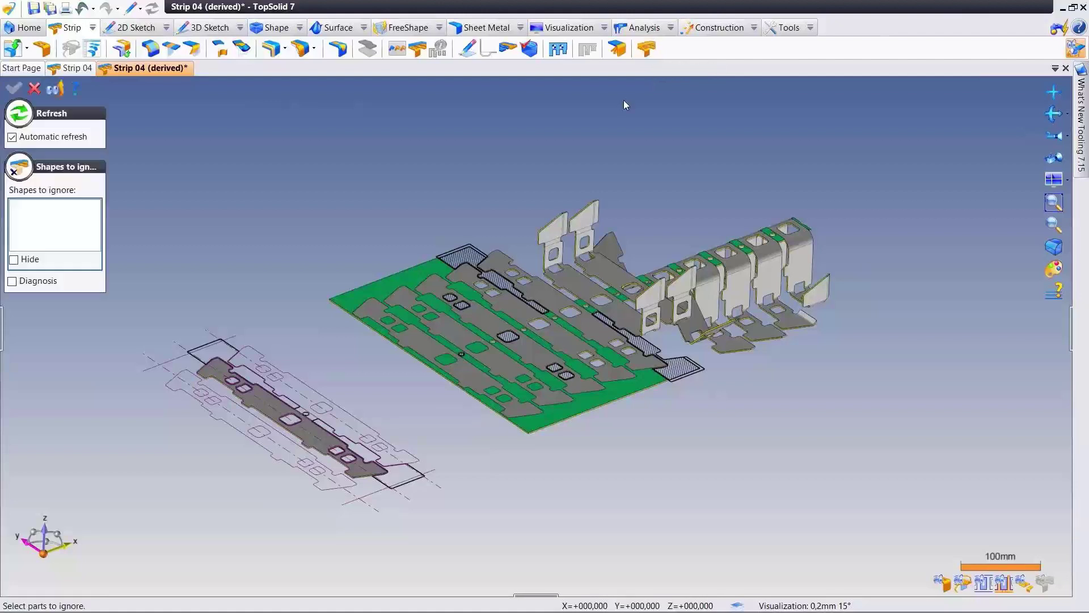
pyautogui.rightClick(564, 120)
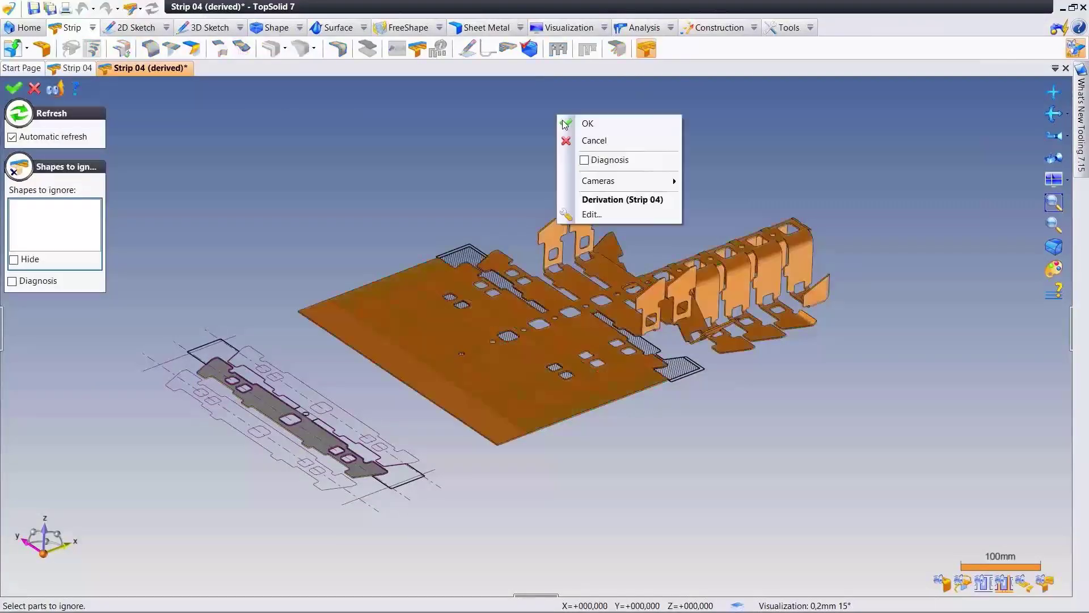
pyautogui.click(565, 124)
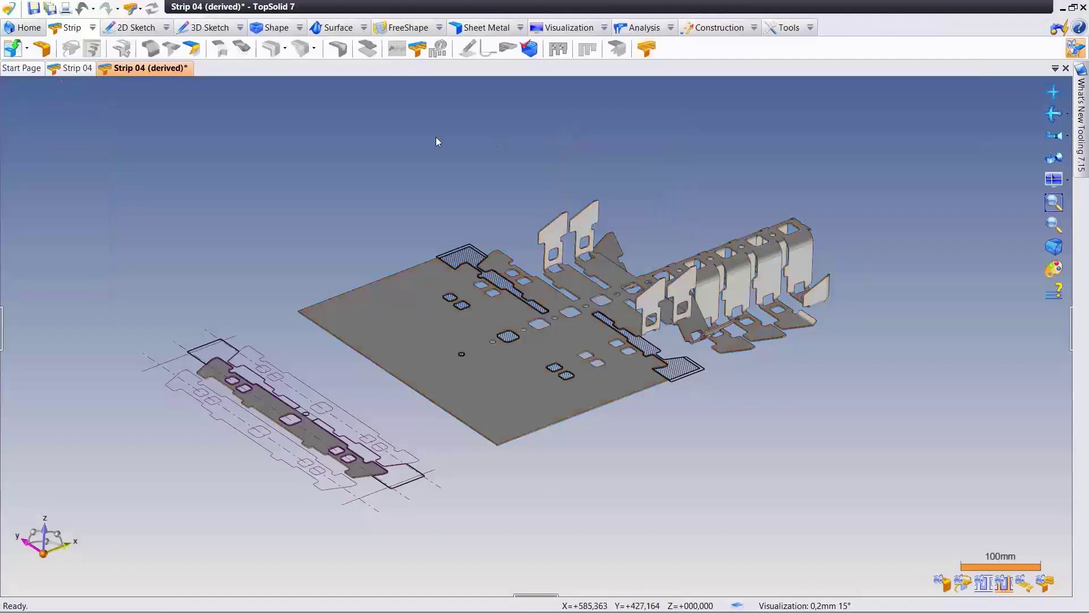
# Inspect the Merged strip operation in the derived strip's operations tree and close the 23_Strip_Derivation video.
pyautogui.click(2, 332)
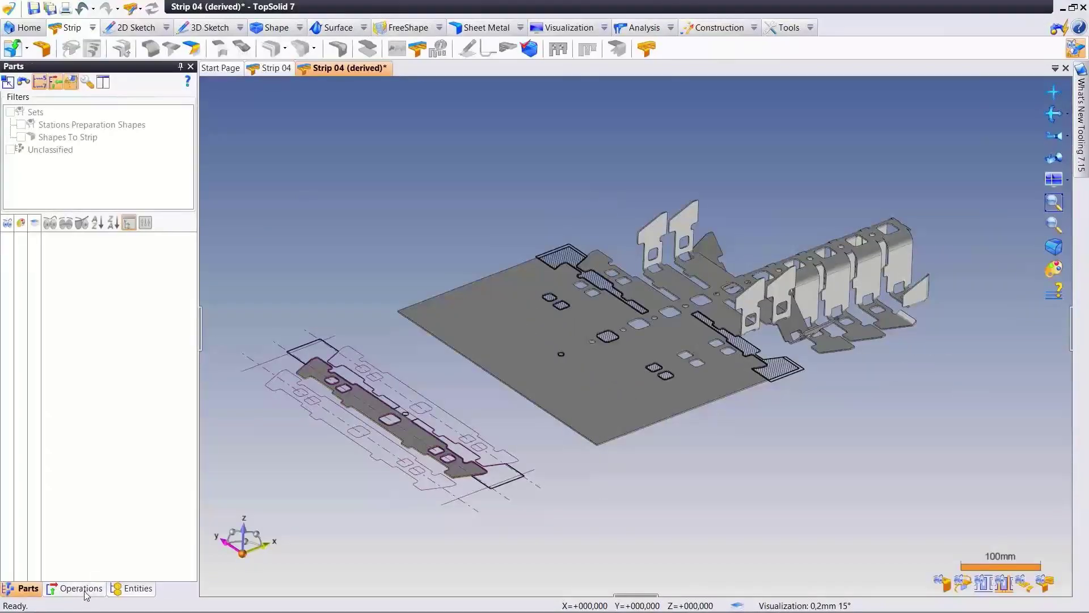
pyautogui.click(90, 590)
pyautogui.click(84, 130)
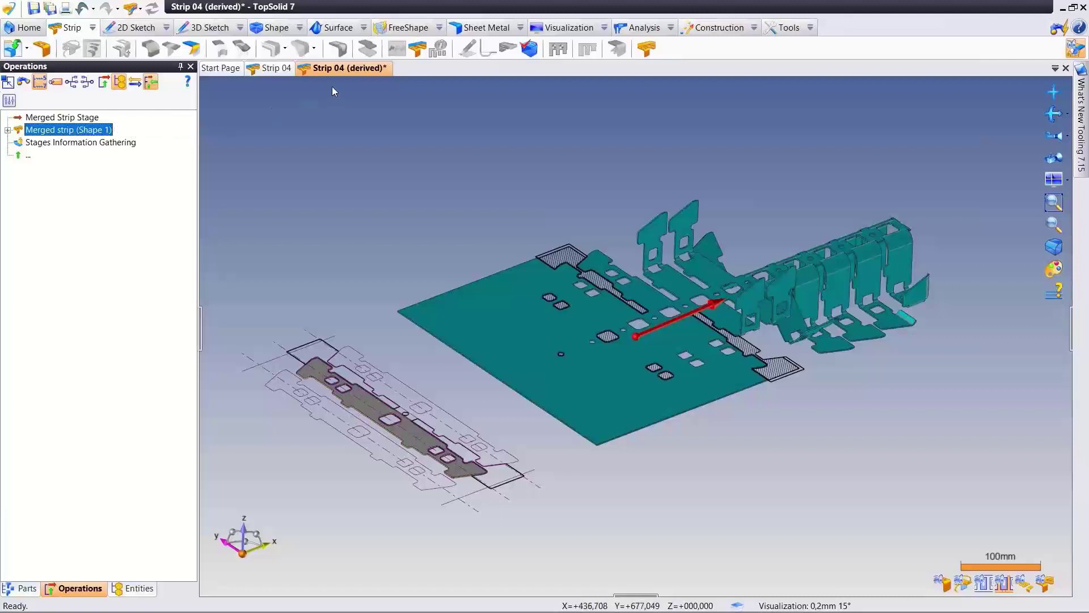
pyautogui.click(406, 130)
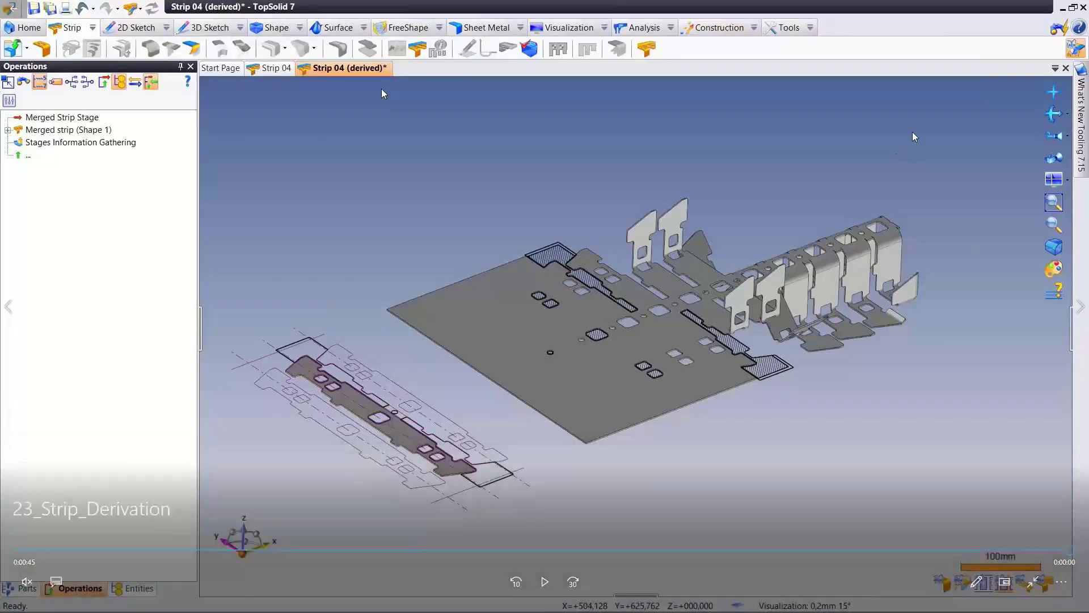
pyautogui.press('Escape')
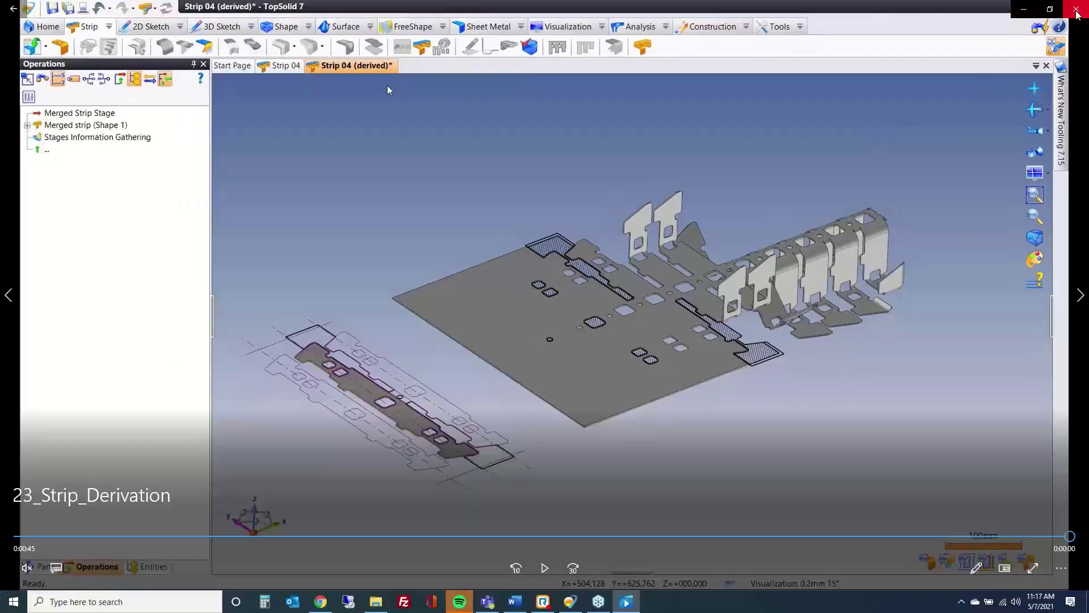
pyautogui.hotkey('alt', 'F4')
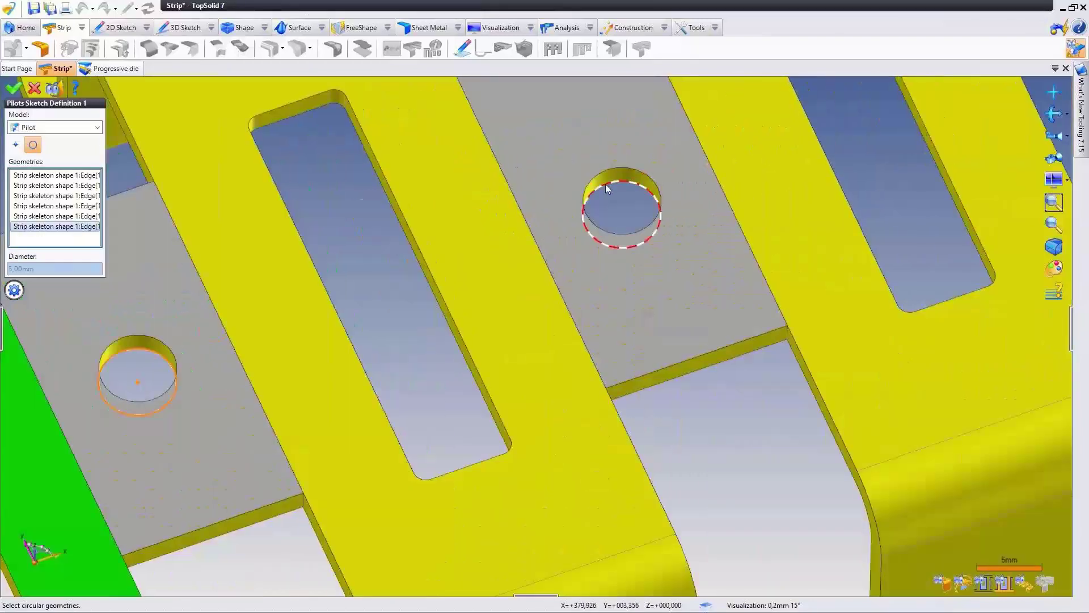
# Add the circular edge of the last carrier hole to the pilots sketch geometries and validate the pilots definition.
pyautogui.click(607, 189)
pyautogui.scroll(-5, 428, 178)
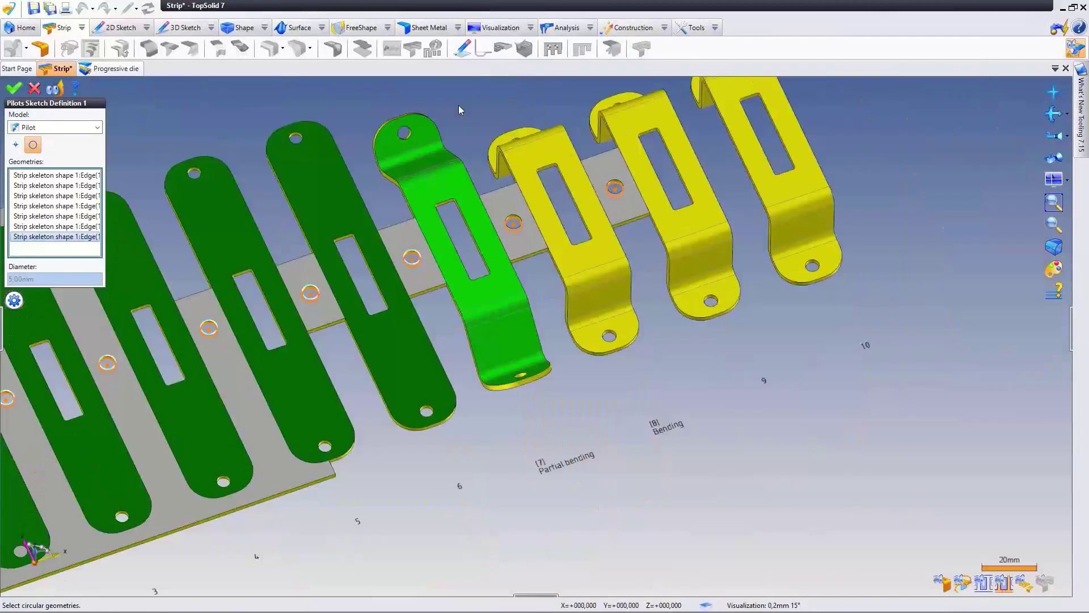
pyautogui.press('Return')
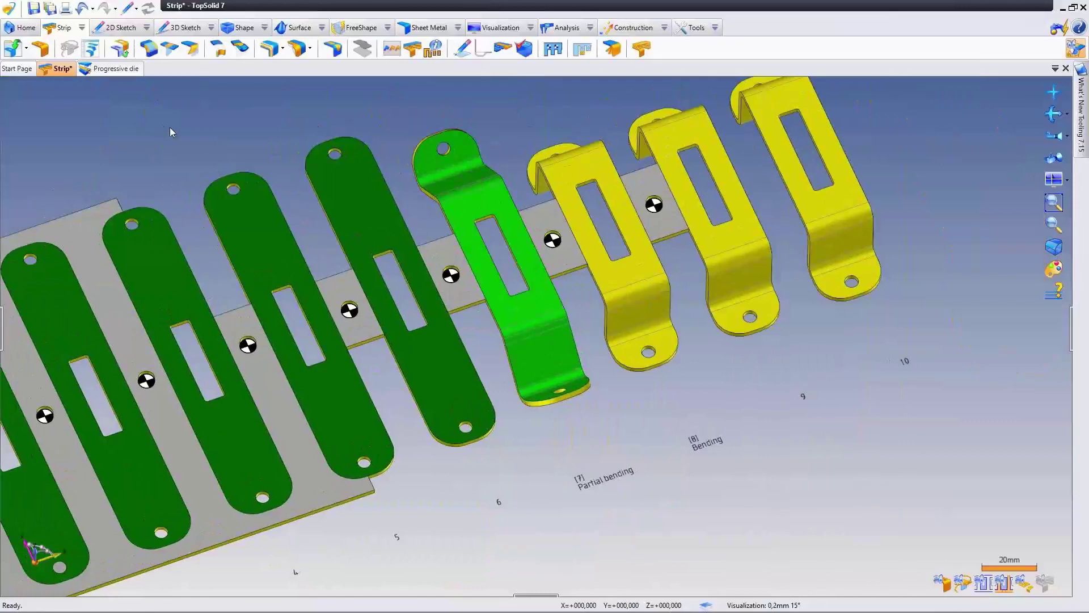
# Examine the pilot symbols on the strip inside the Progressive die document.
pyautogui.hotkey('ctrl', 'Tab')
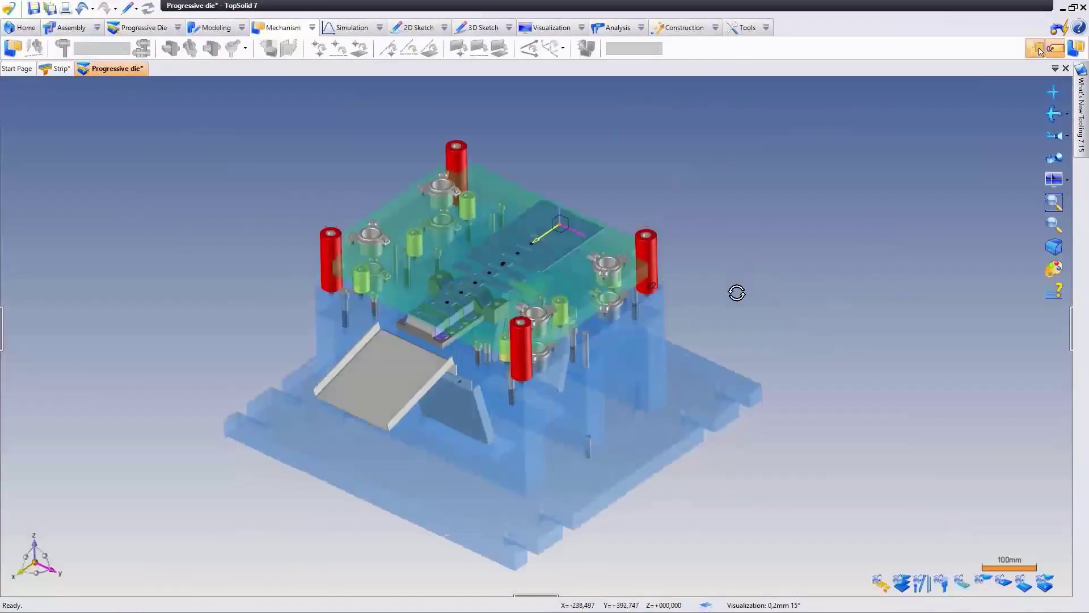
pyautogui.scroll(10, 567, 270)
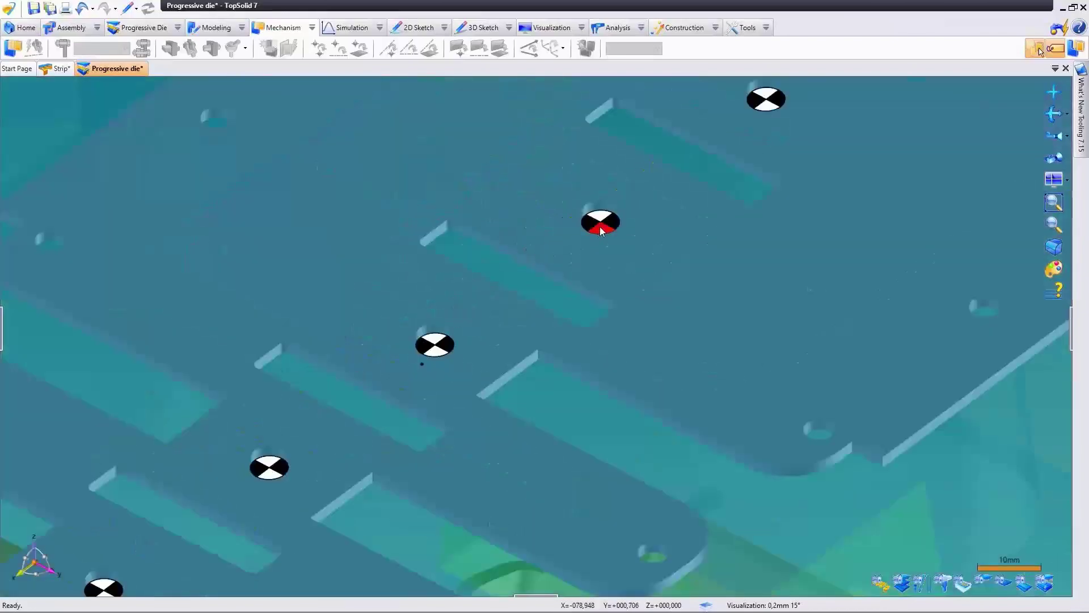
pyautogui.scroll(-10, 602, 230)
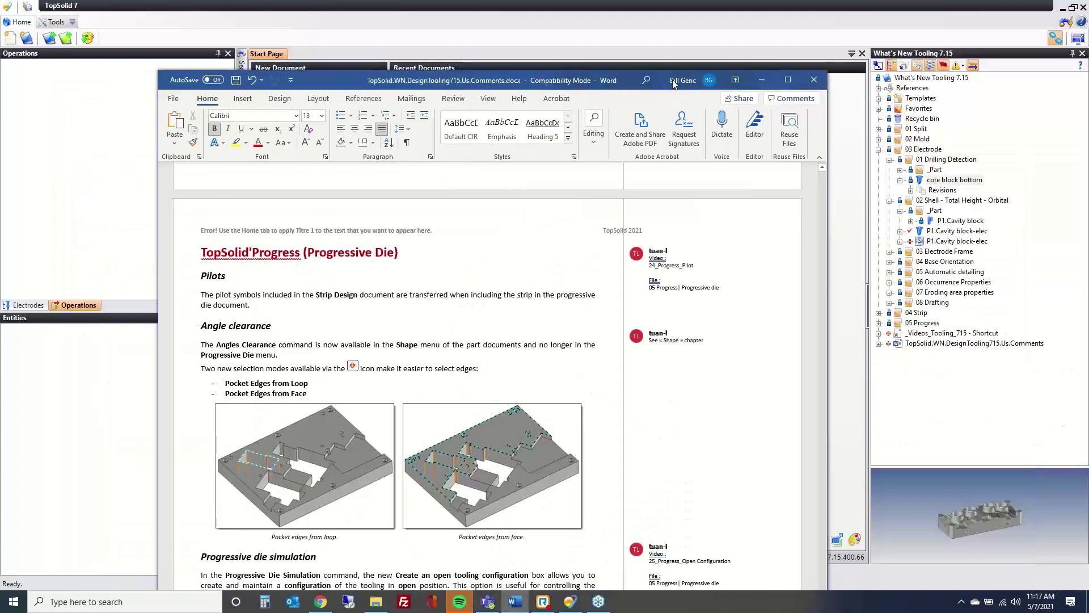
# Read the Angle clearance and Progressive die simulation sections of the What's New notes in Word.
pyautogui.scroll(-1, 471, 389)
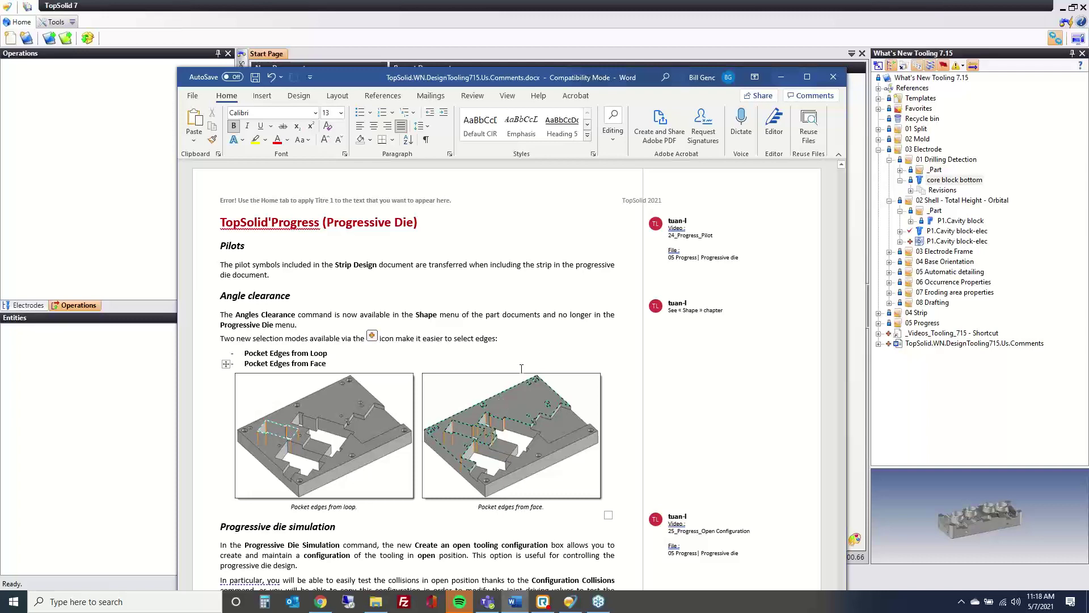
pyautogui.scroll(-1, 520, 370)
pyautogui.scroll(-2, 520, 369)
pyautogui.click(515, 601)
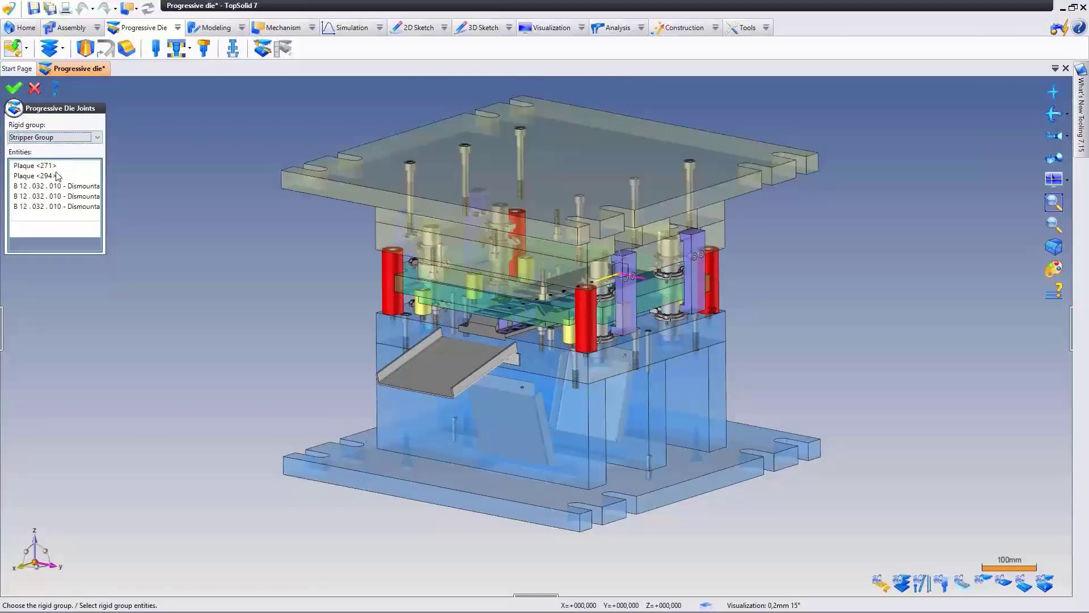
# Validate the progressive die joints and run the progressive die simulation with an open tooling configuration.
pyautogui.click(13, 88)
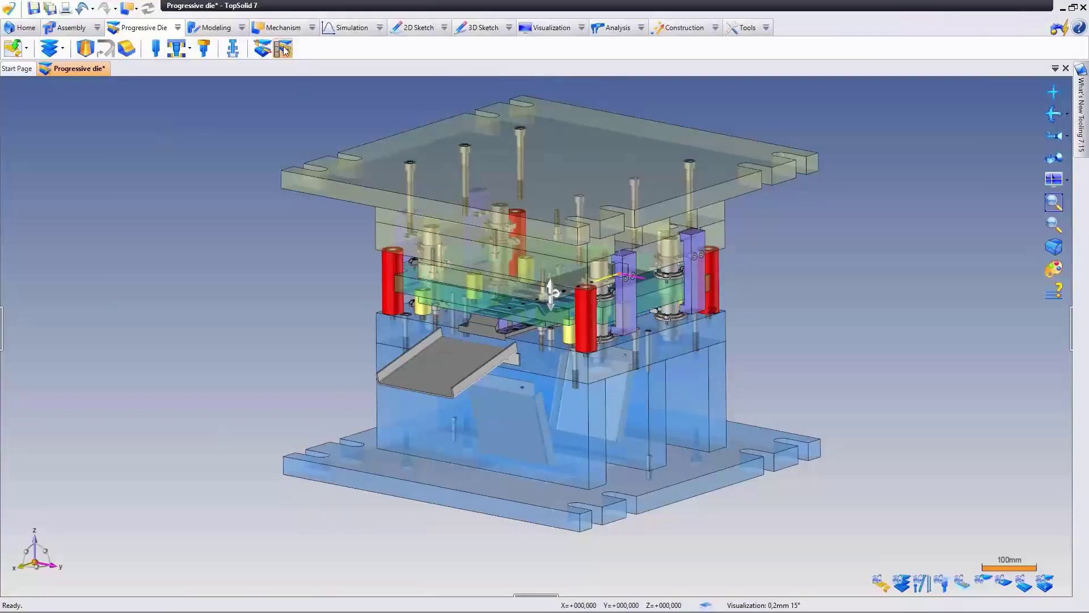
pyautogui.click(77, 155)
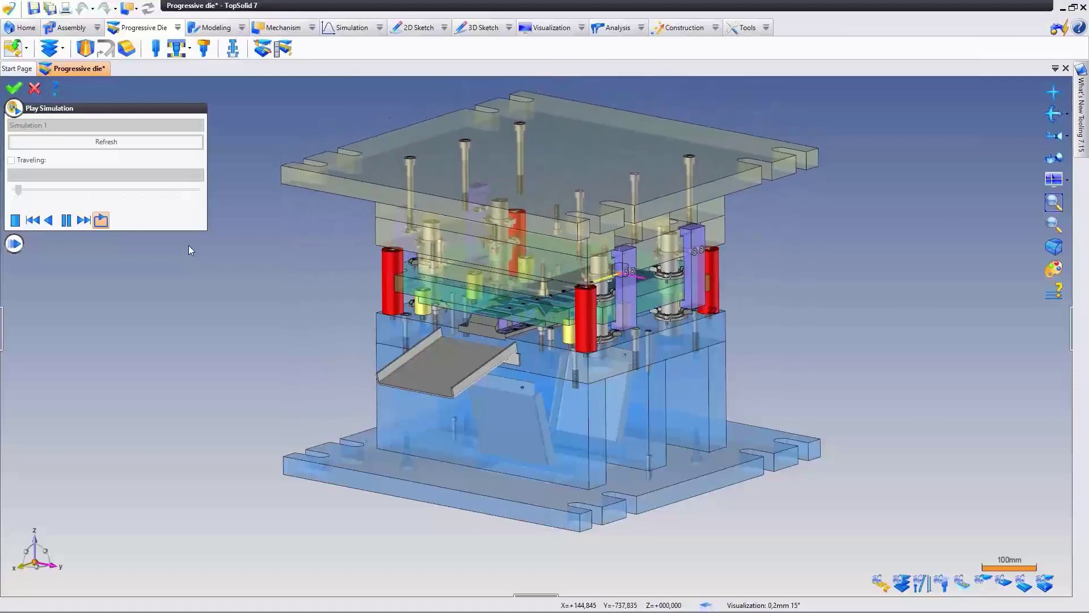
pyautogui.click(14, 88)
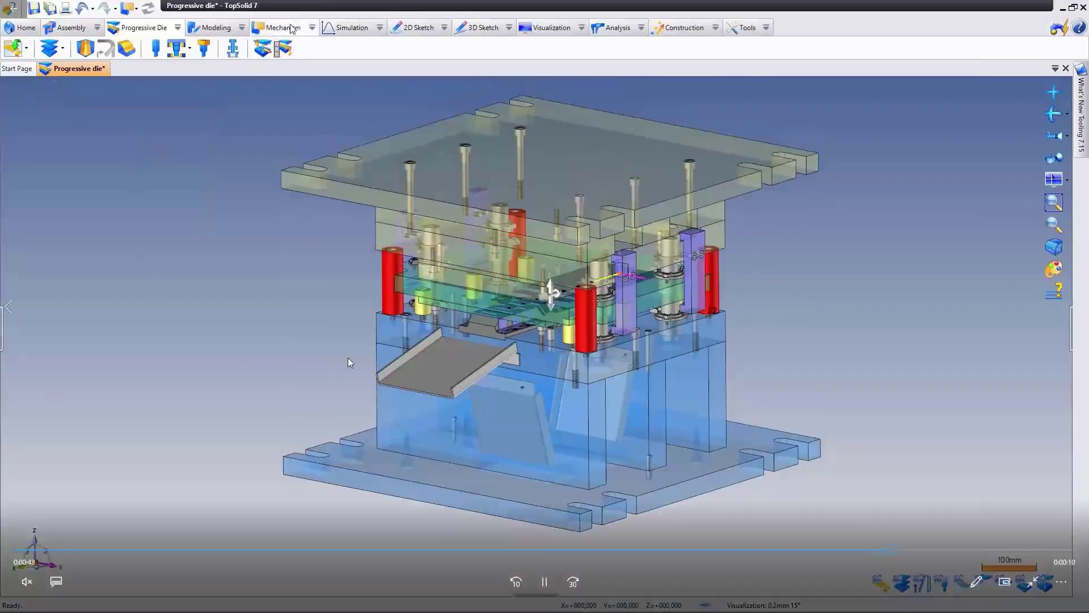
# Activate the Open Tooling Configuration of the progressive die's mechanism and close the demonstration video.
pyautogui.click(291, 29)
pyautogui.click(691, 50)
pyautogui.click(662, 68)
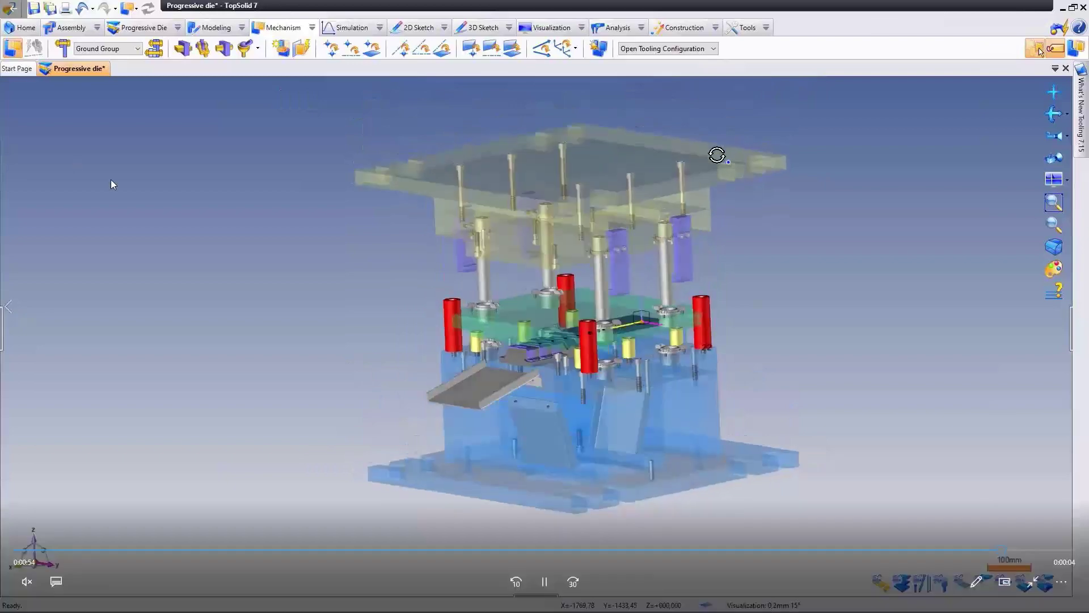
pyautogui.doubleClick(969, 318)
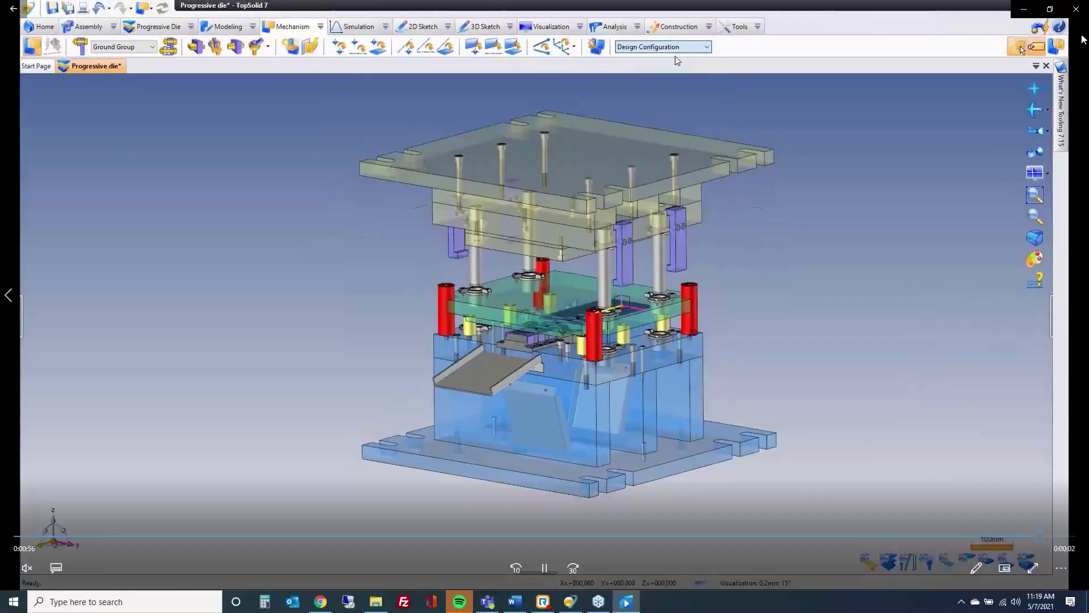
pyautogui.click(1076, 9)
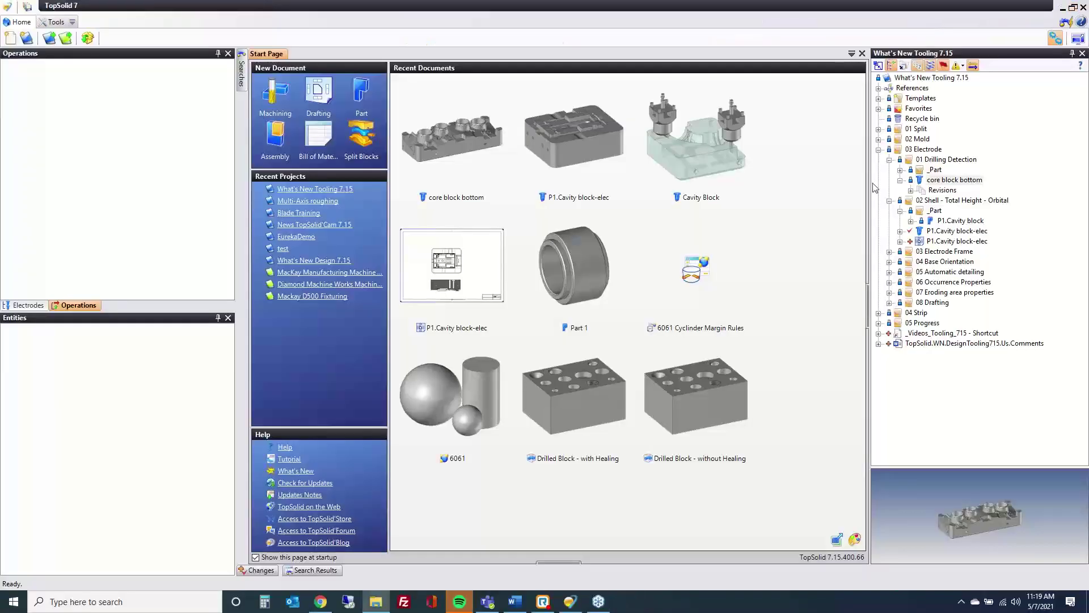